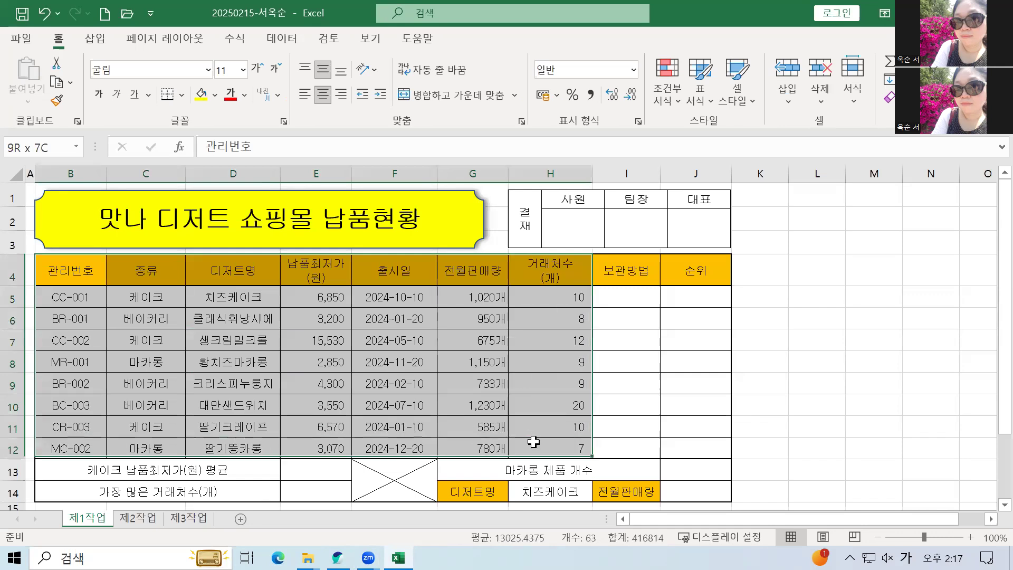
Copy the range B4:H12 from the 제1작업 sheet and paste it at cell B2 of the 제2작업 sheet.
key(ctrl+c)
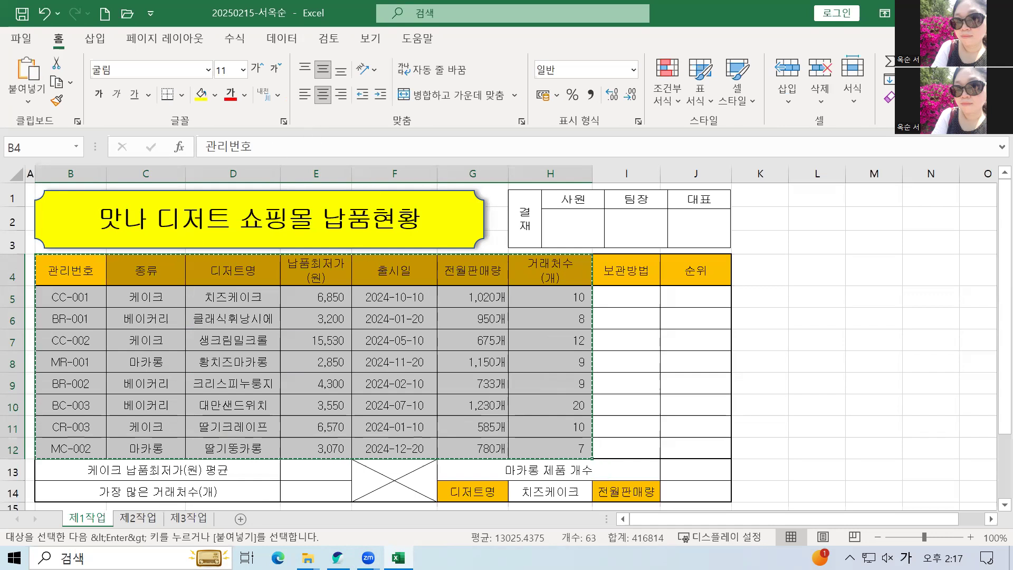
click(137, 518)
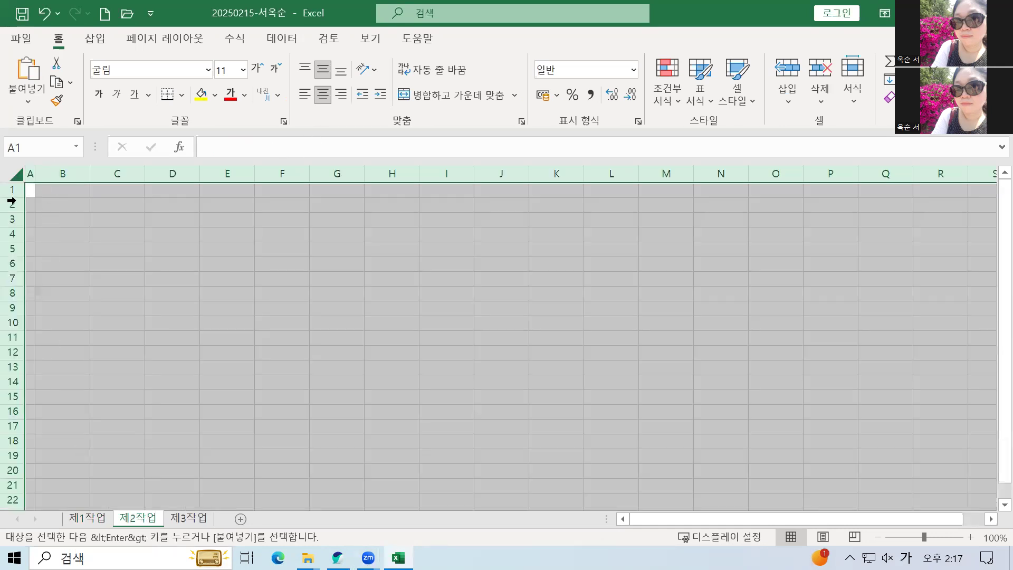
click(75, 203)
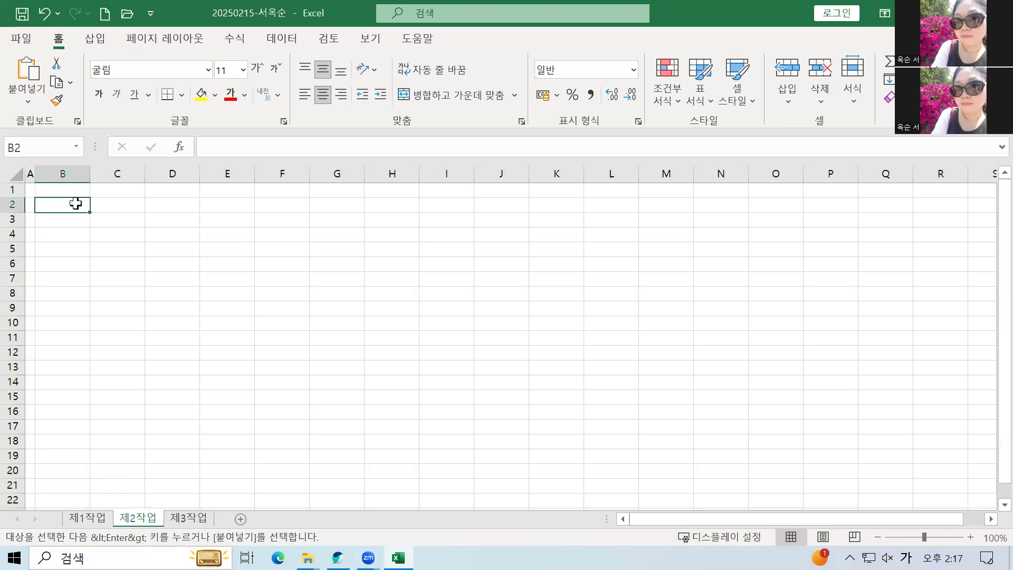
key(ctrl+v)
click(109, 409)
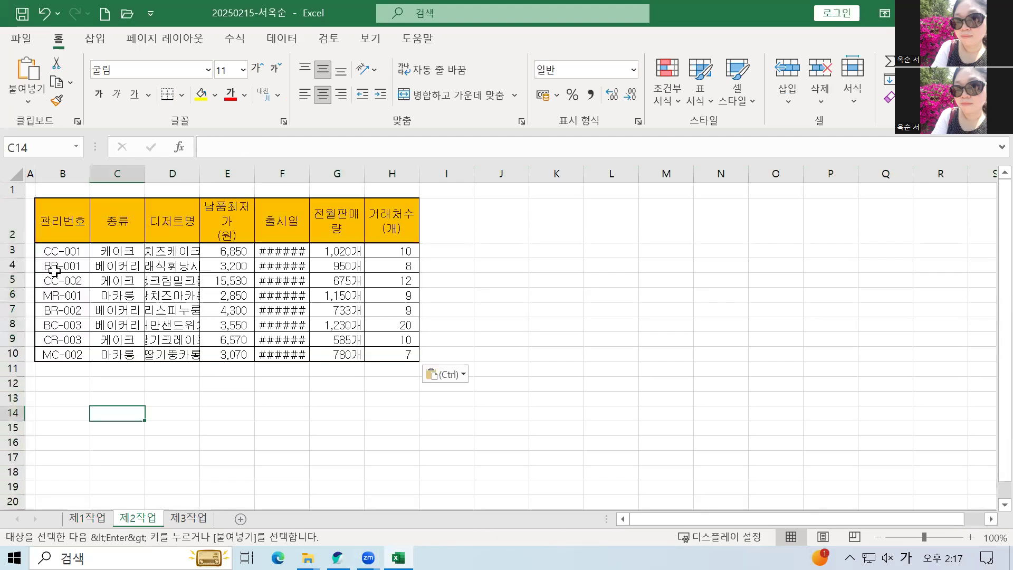
Widen columns B to H evenly, and widen column D further so the dessert names fit.
drag(66, 173, 392, 199)
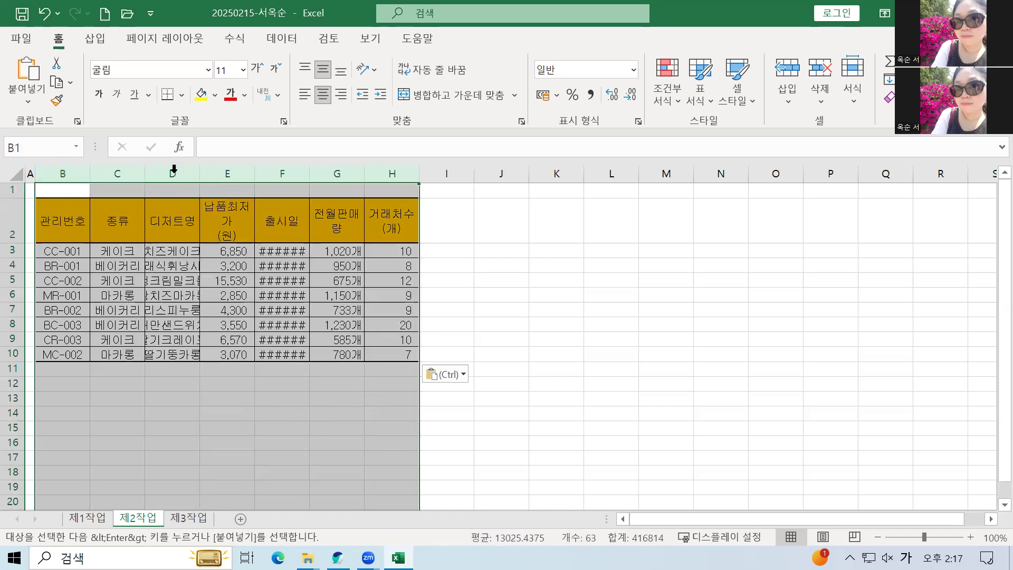
drag(146, 174, 168, 175)
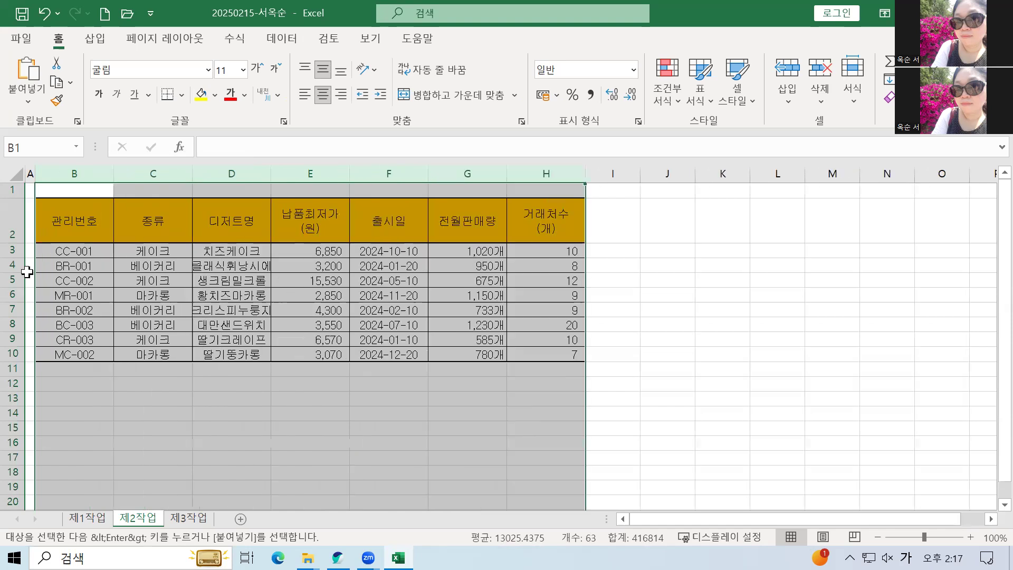
click(264, 174)
drag(270, 177, 309, 175)
click(291, 265)
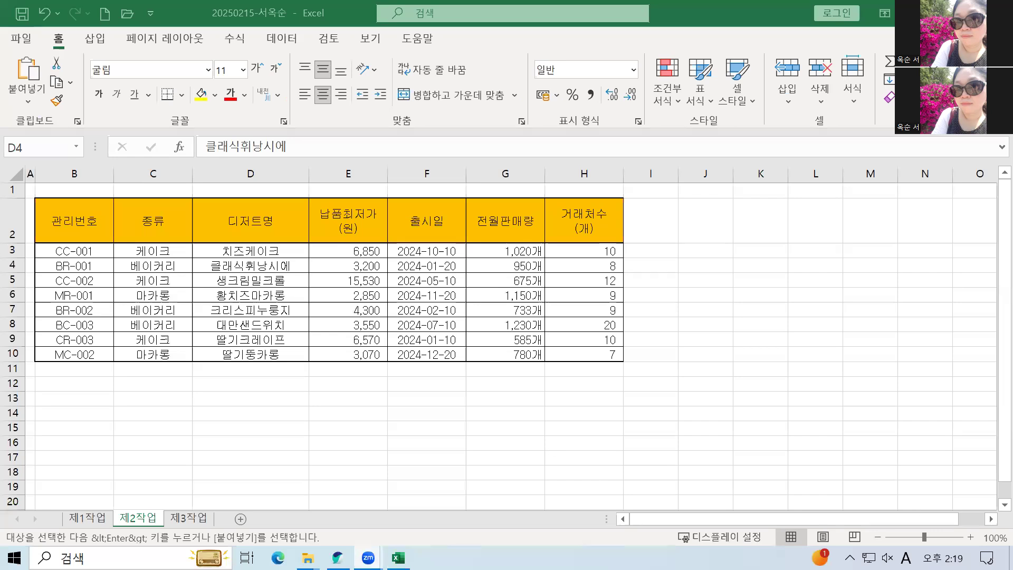
Check the merge instruction in the exam PDF, and merge and center cells B11:G11 in Excel.
click(338, 557)
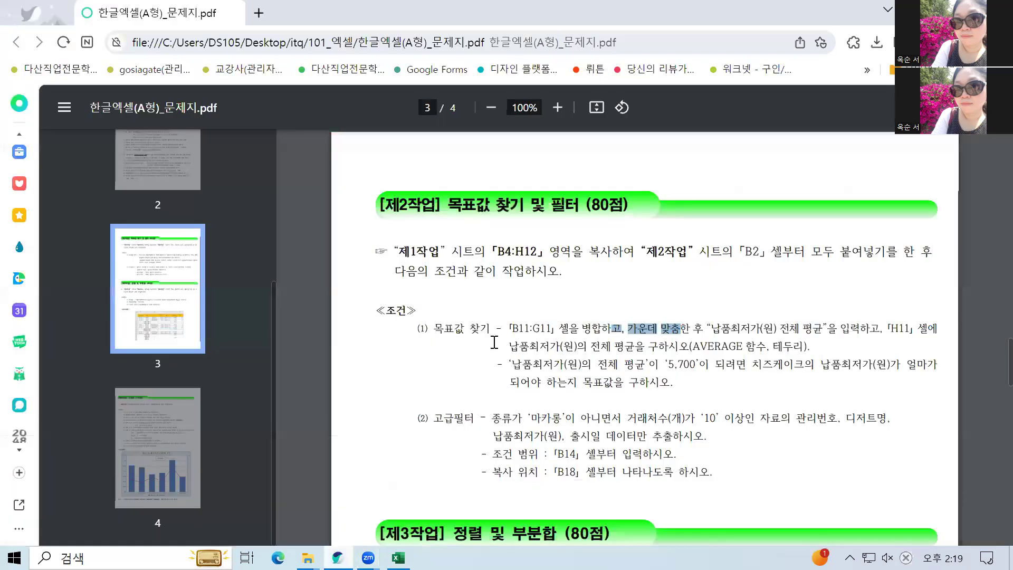
click(517, 326)
drag(538, 319, 689, 326)
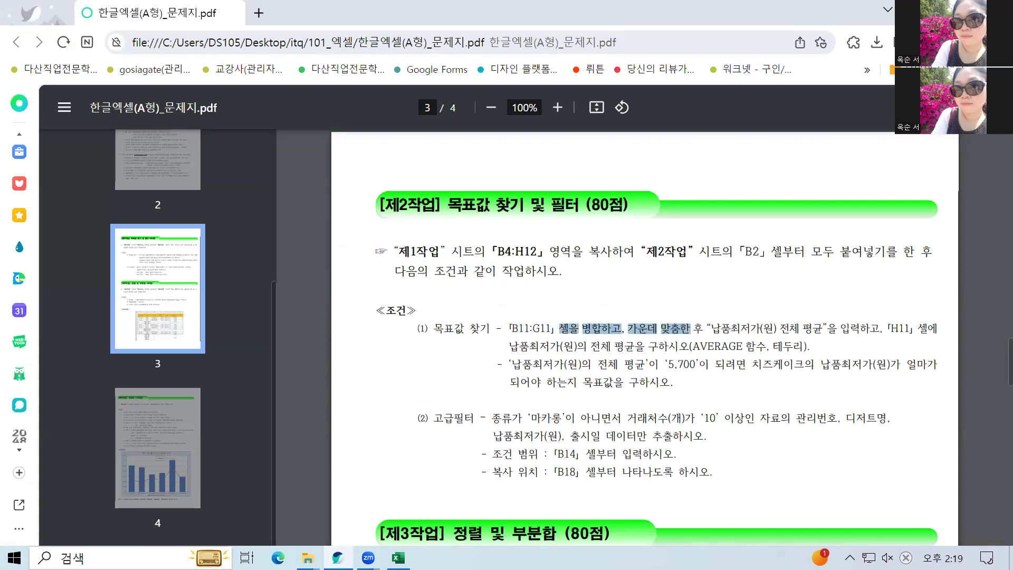
click(398, 557)
drag(62, 372, 493, 365)
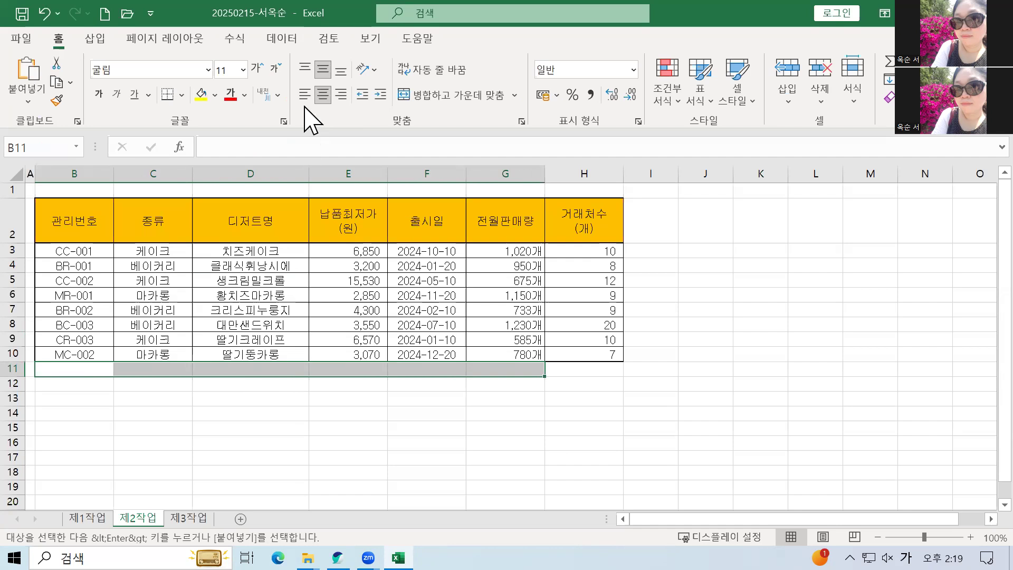
click(435, 96)
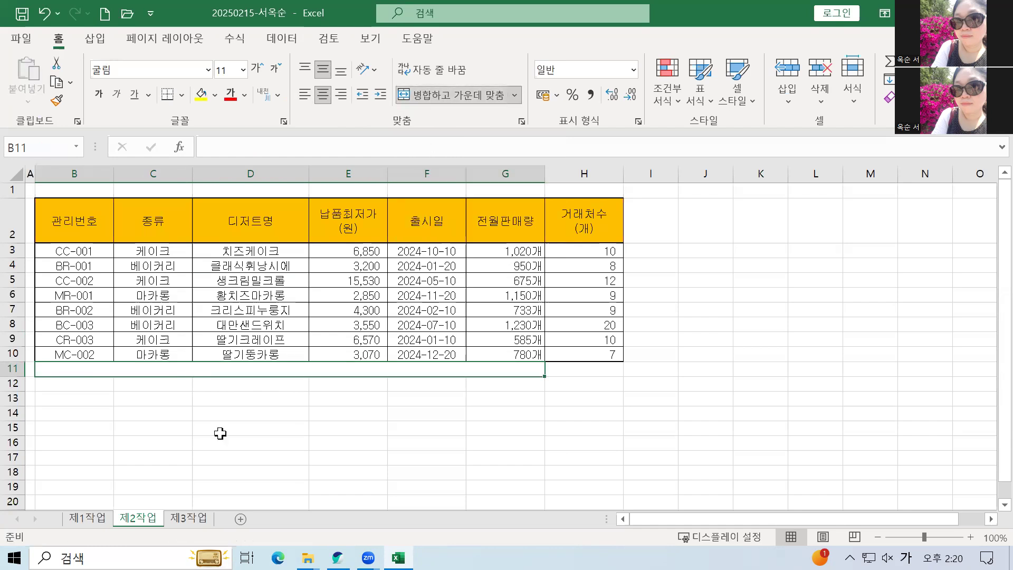
Copy the text "납품최저가(원) 전체 평균" from the exam PDF into the merged cell B11 in Excel.
click(337, 557)
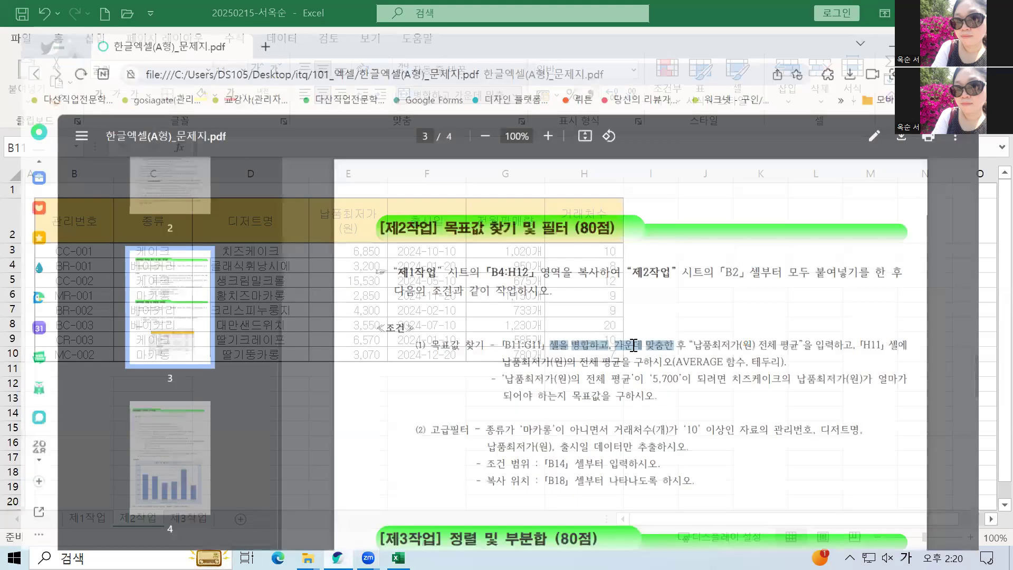
drag(710, 328, 824, 332)
click(824, 332)
drag(709, 329, 823, 331)
key(ctrl+c)
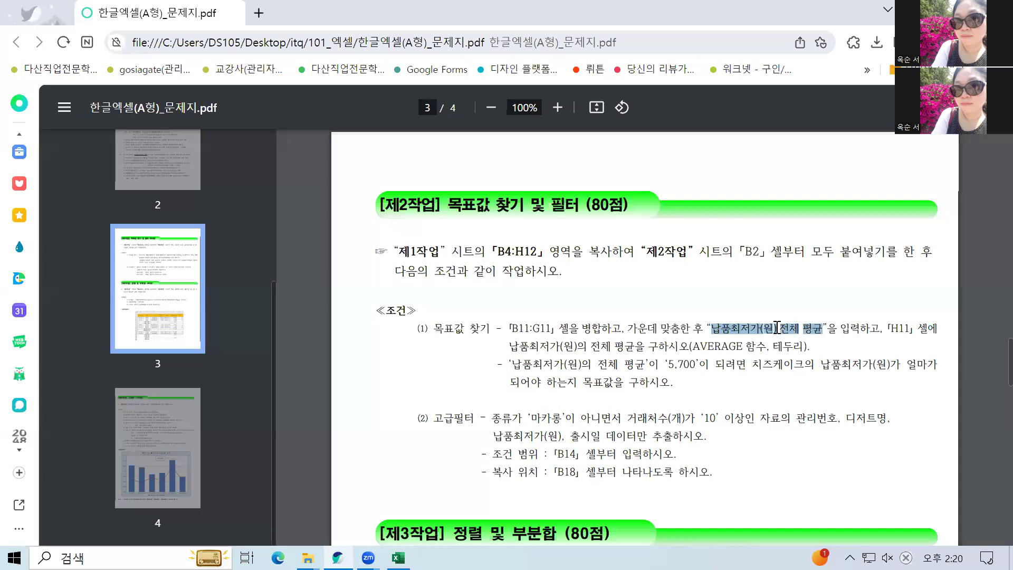
key(alt+Tab)
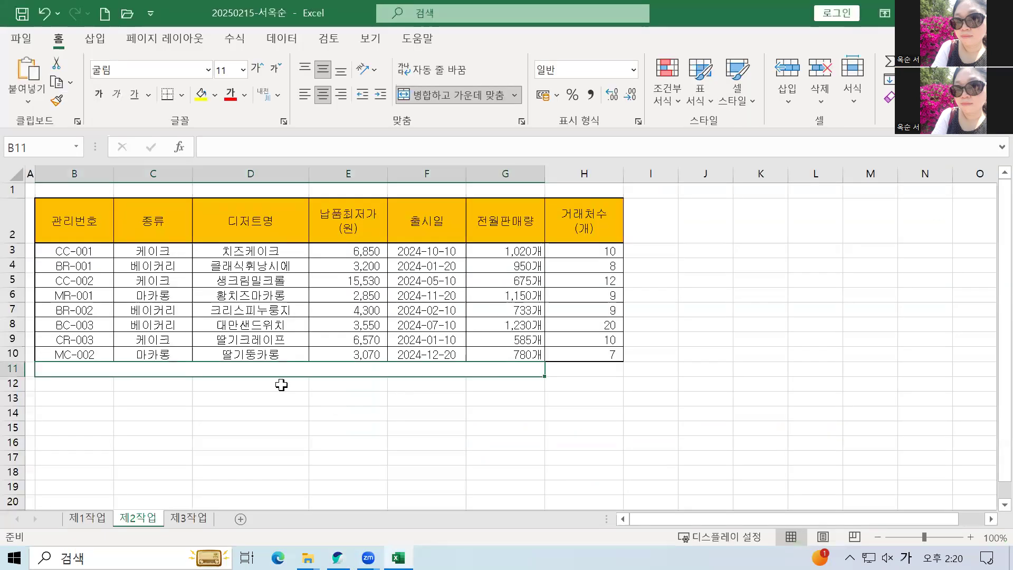
double_click(270, 372)
key(ctrl+v)
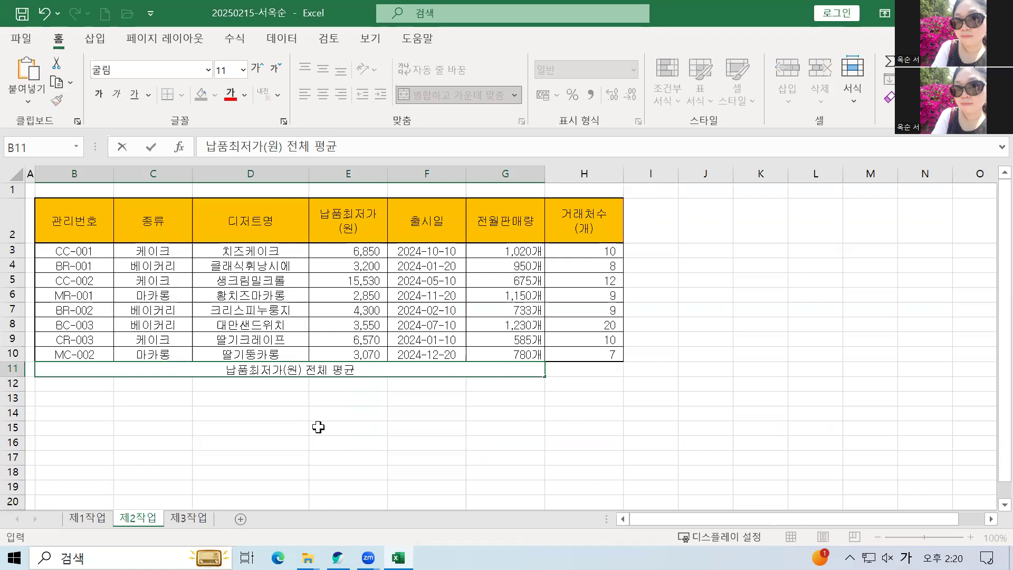
click(318, 426)
click(346, 373)
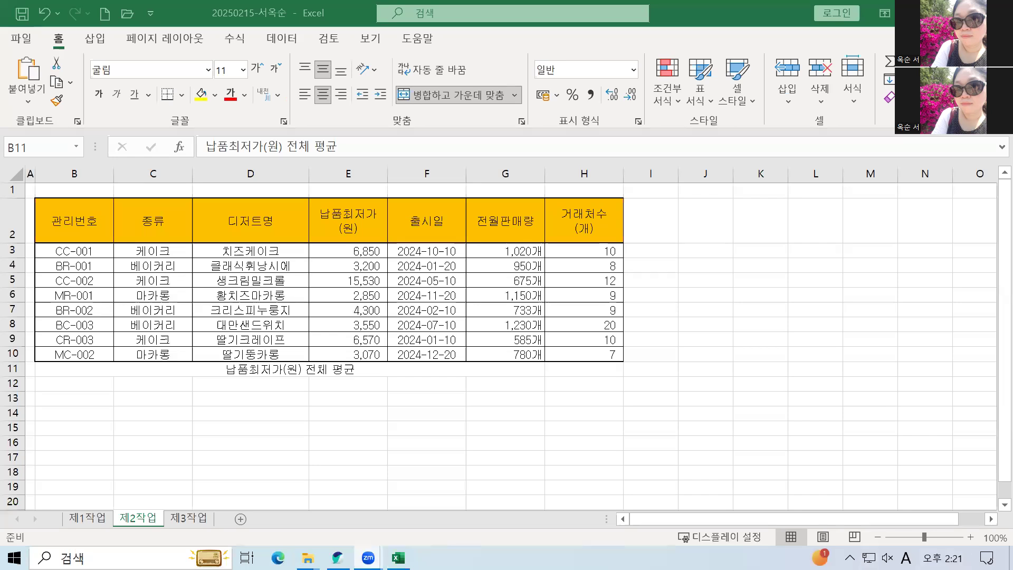
Check the H11 and border requirements in the exam PDF, and apply all borders to B11:H11 in Excel.
click(338, 557)
drag(868, 328, 898, 330)
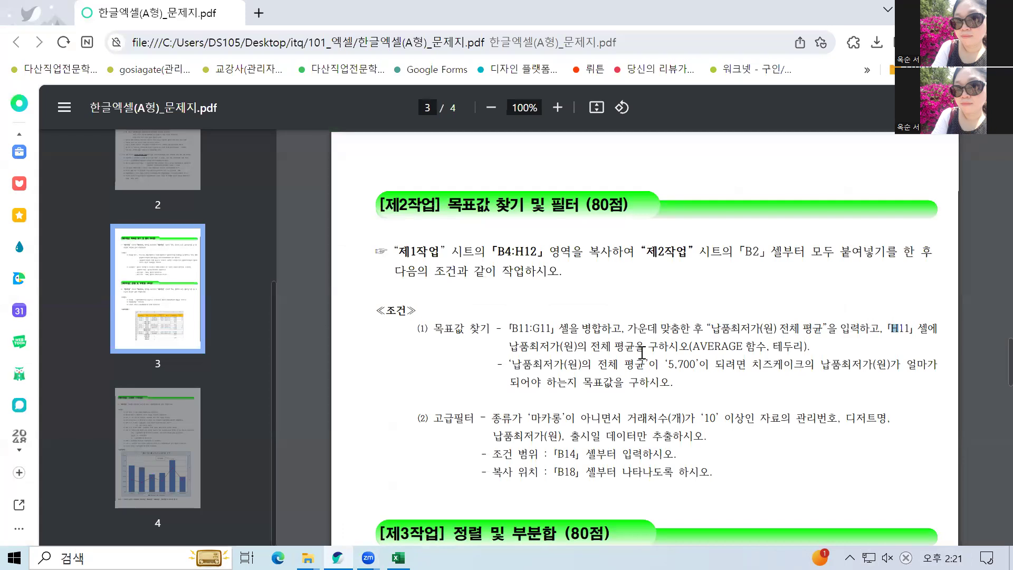
drag(690, 346, 774, 344)
key(alt+Tab)
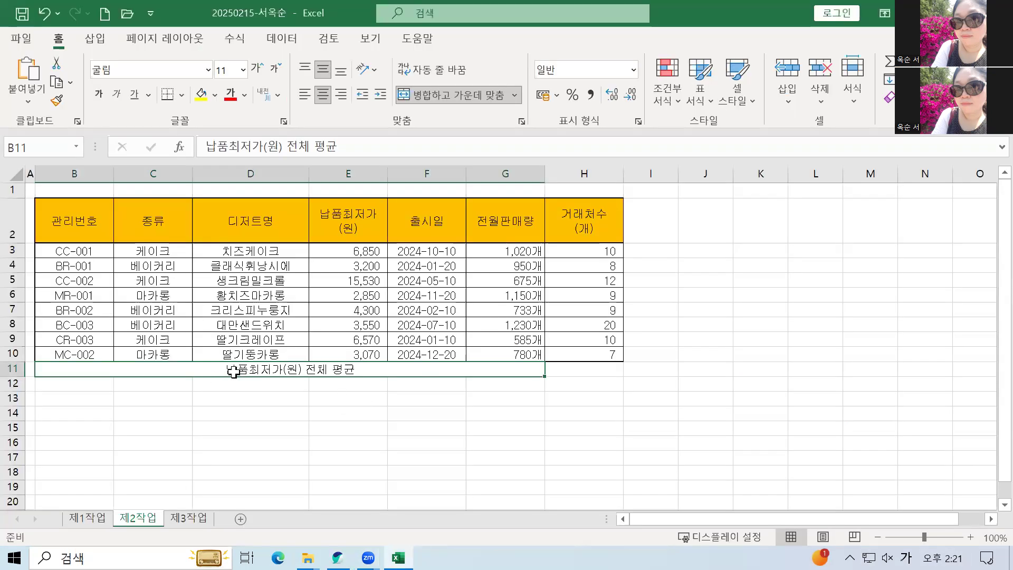
drag(64, 369, 569, 365)
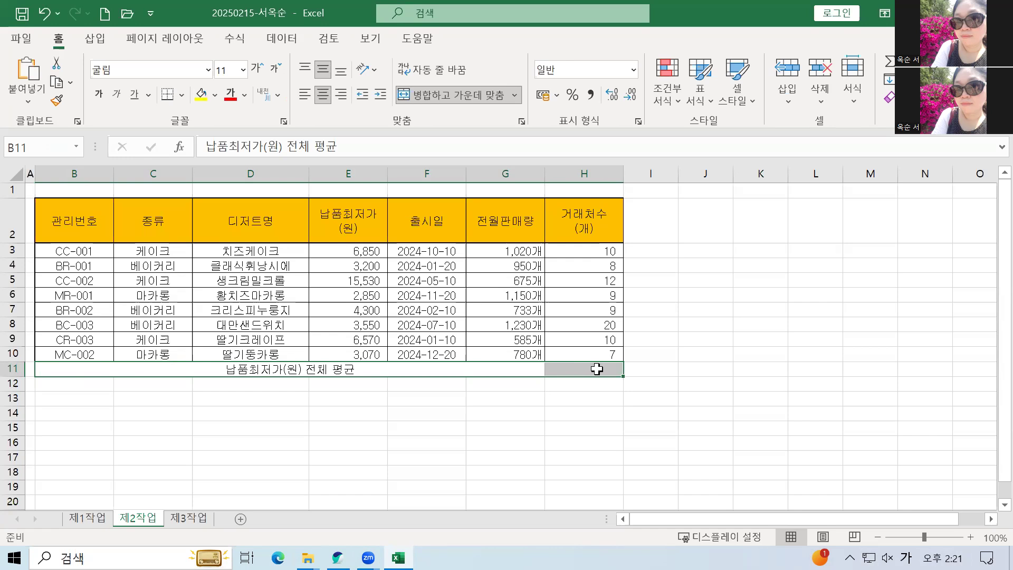
click(182, 93)
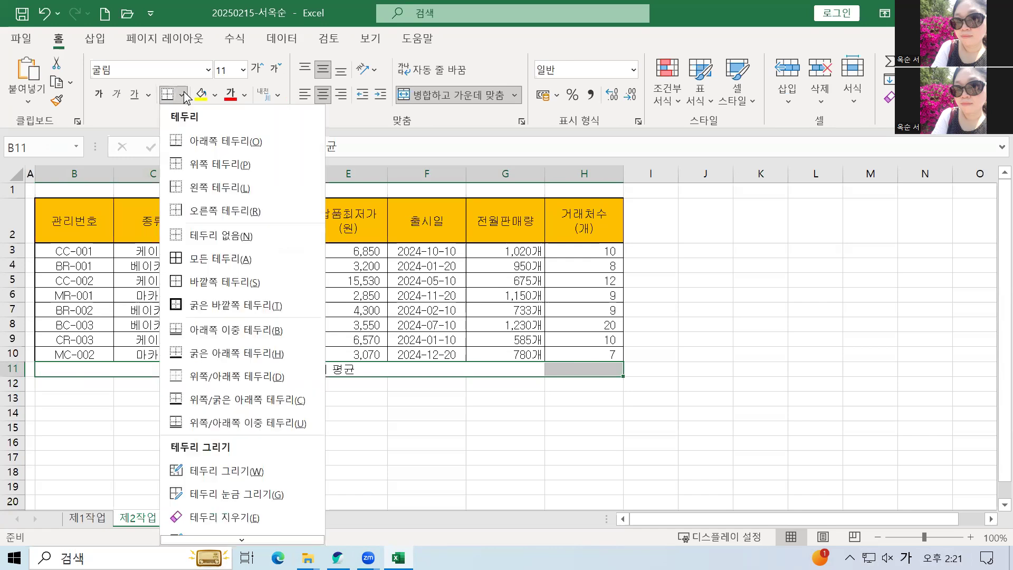
click(225, 257)
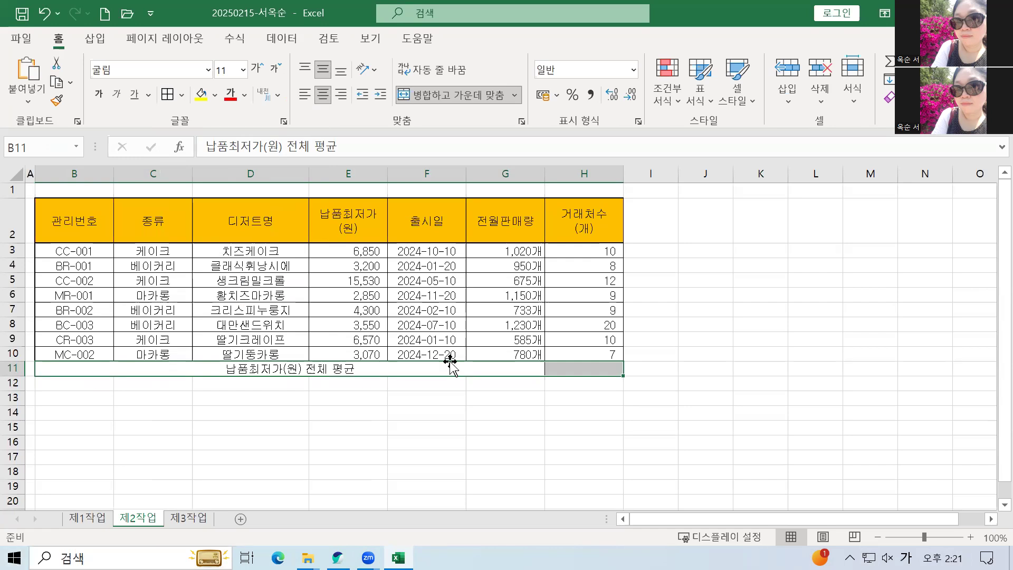
Enter the formula =AVERAGE(E3:E10) in cell H11 to average the 납품최저가(원) column.
click(586, 367)
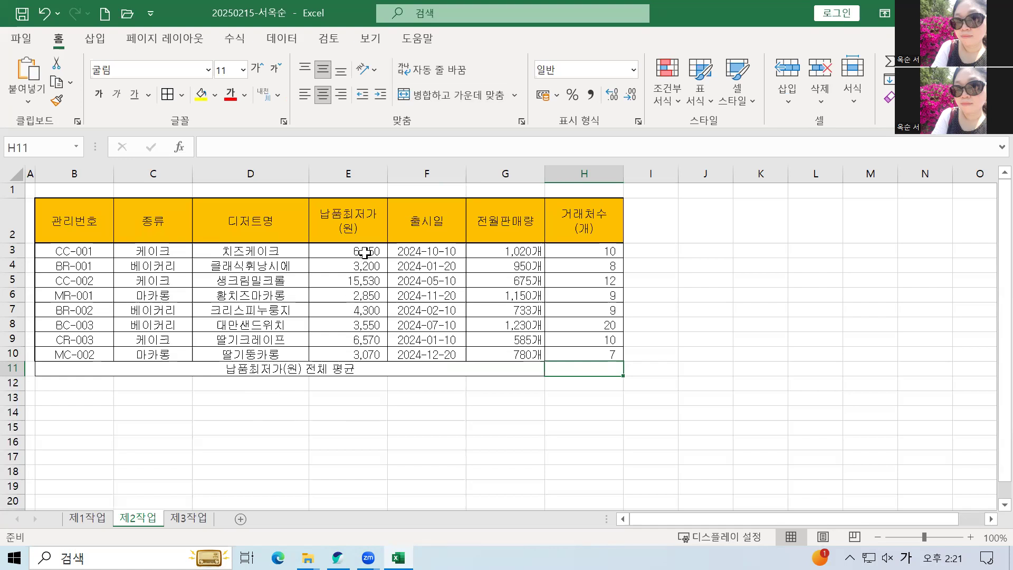
drag(365, 250, 368, 352)
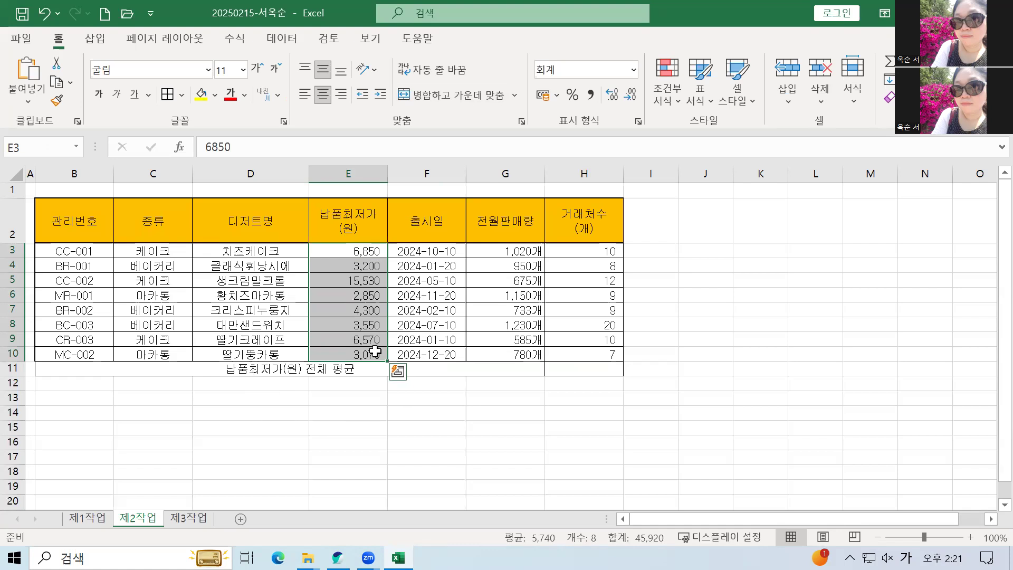
click(567, 369)
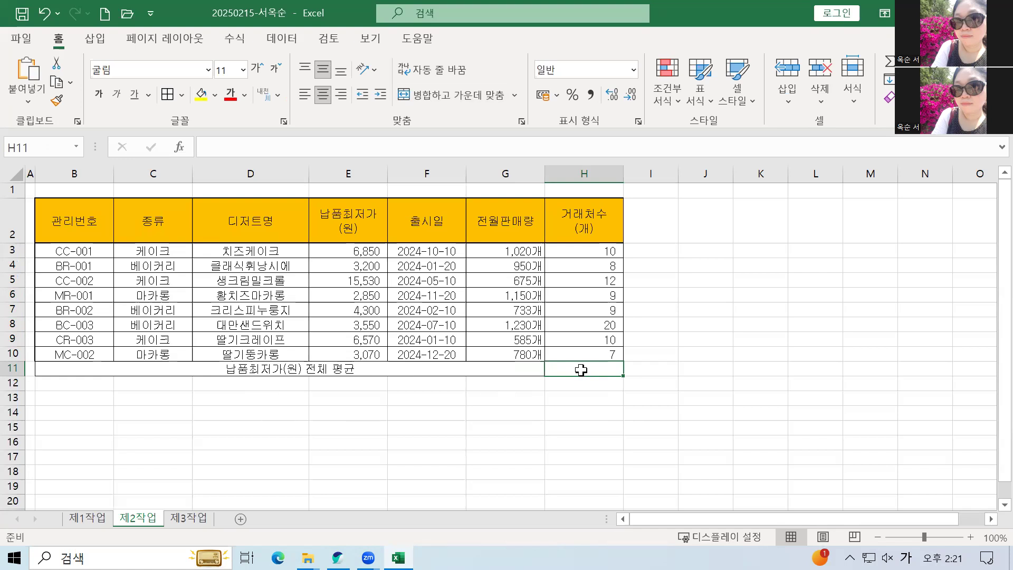
text(=ㅁ)
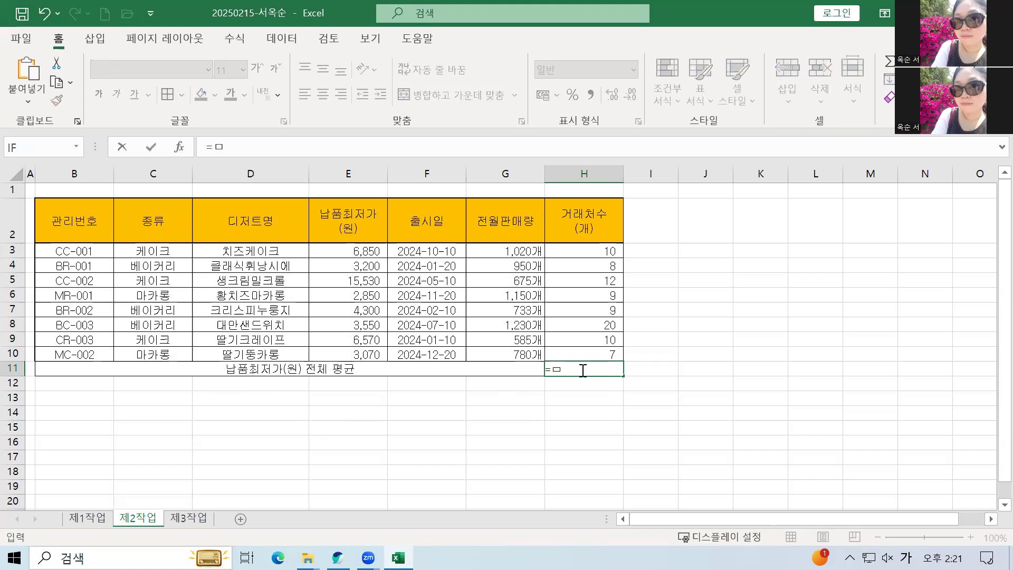
text(av)
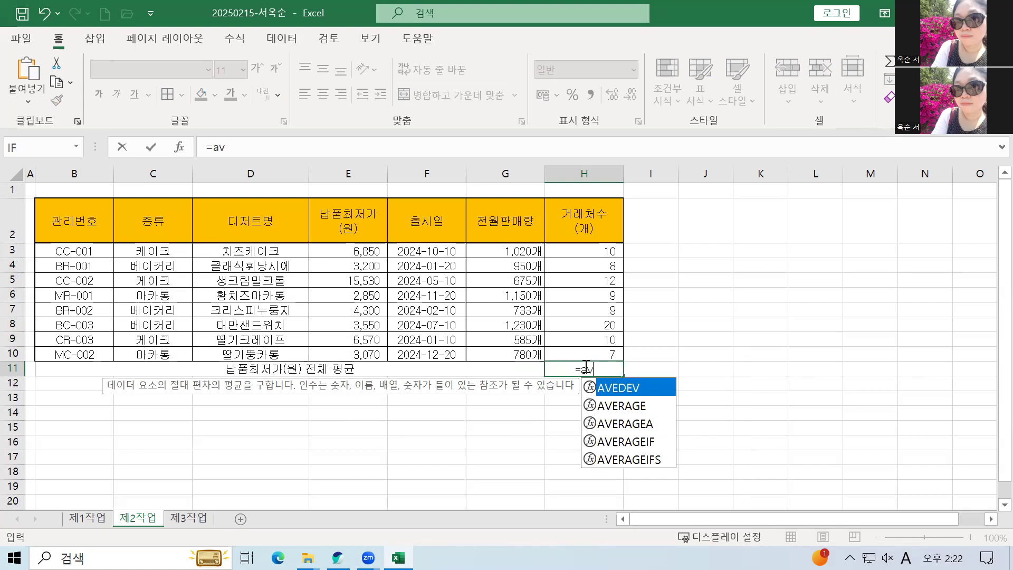
double_click(622, 406)
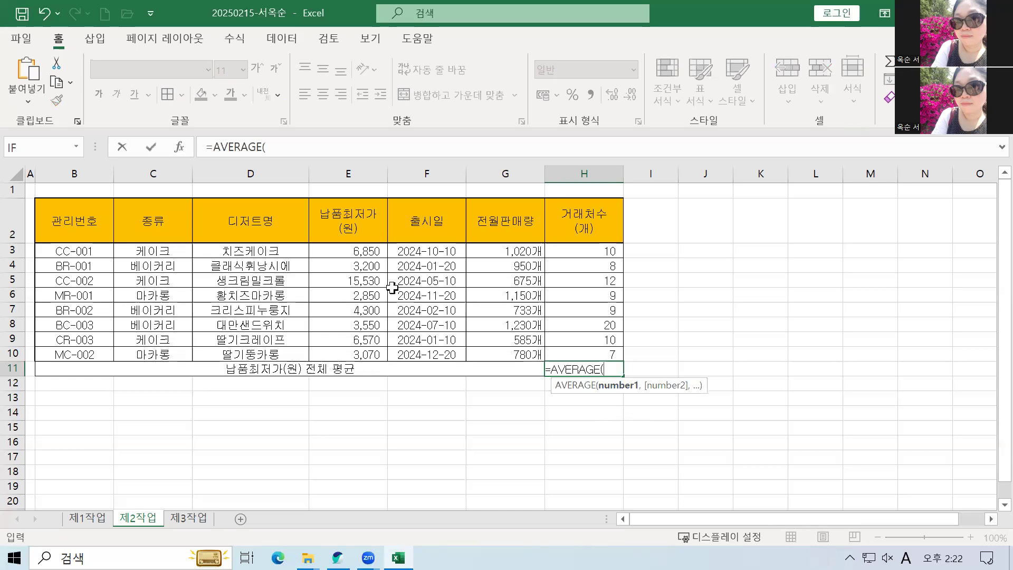
drag(349, 250, 345, 352)
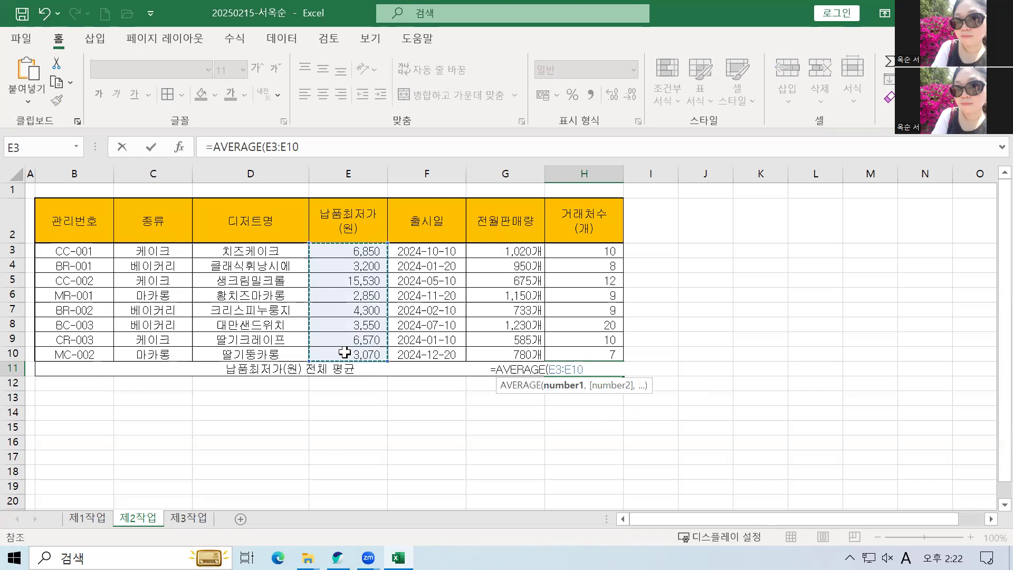
key(Return)
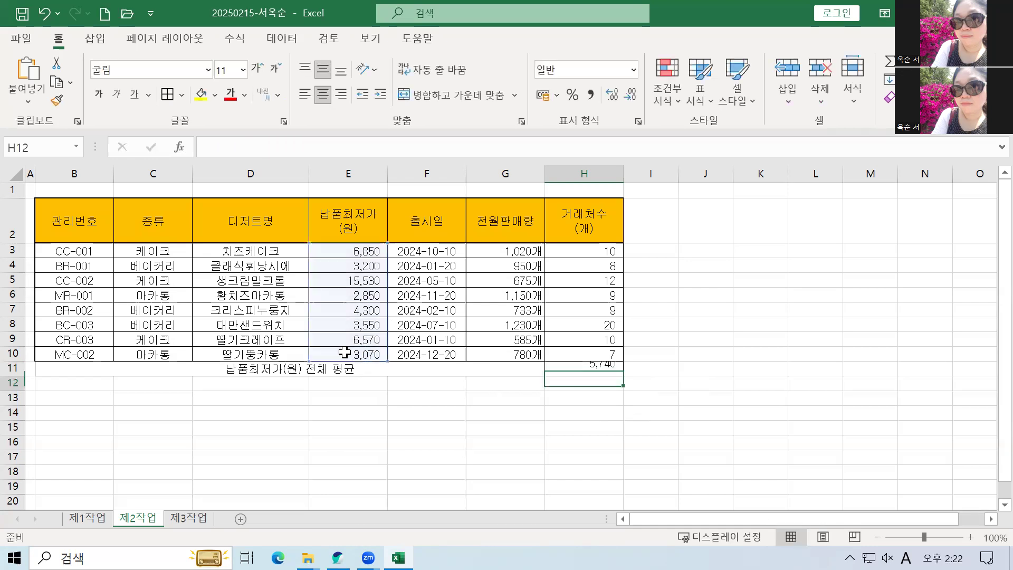
click(613, 367)
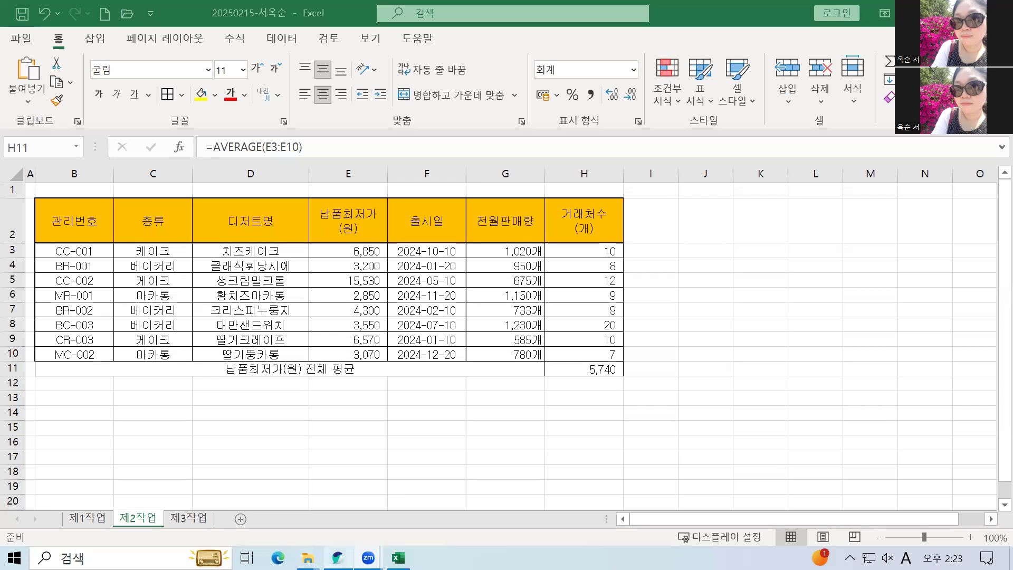
Check the Goal Seek target average and the price it must change in the exam PDF, and return to Excel.
click(338, 557)
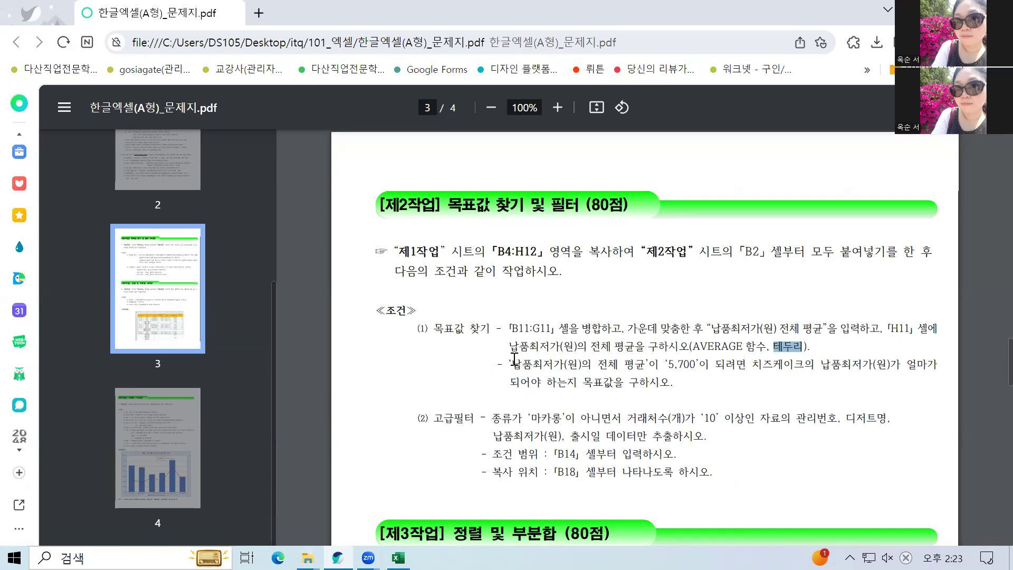
drag(512, 364, 667, 365)
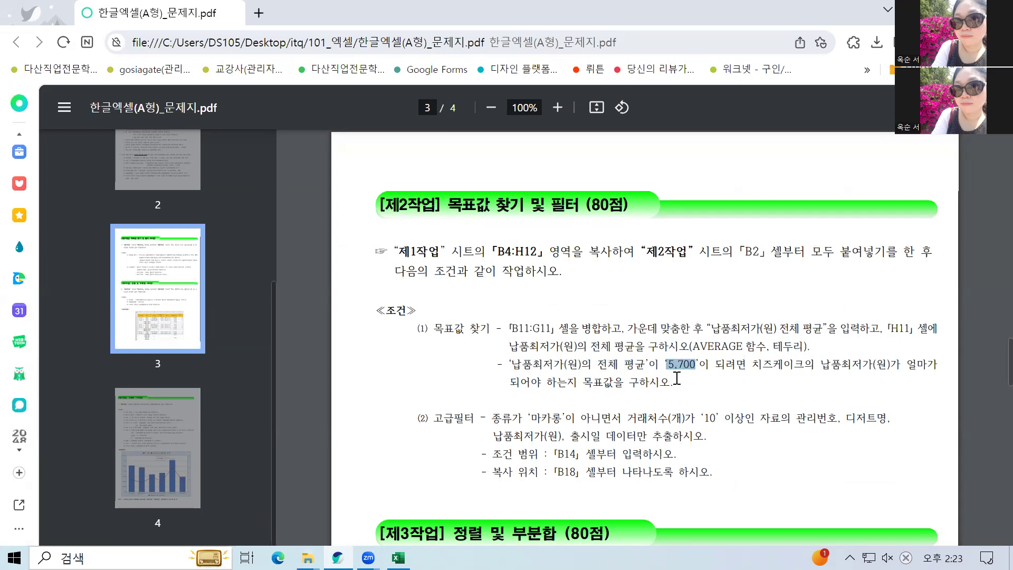
drag(759, 366, 876, 372)
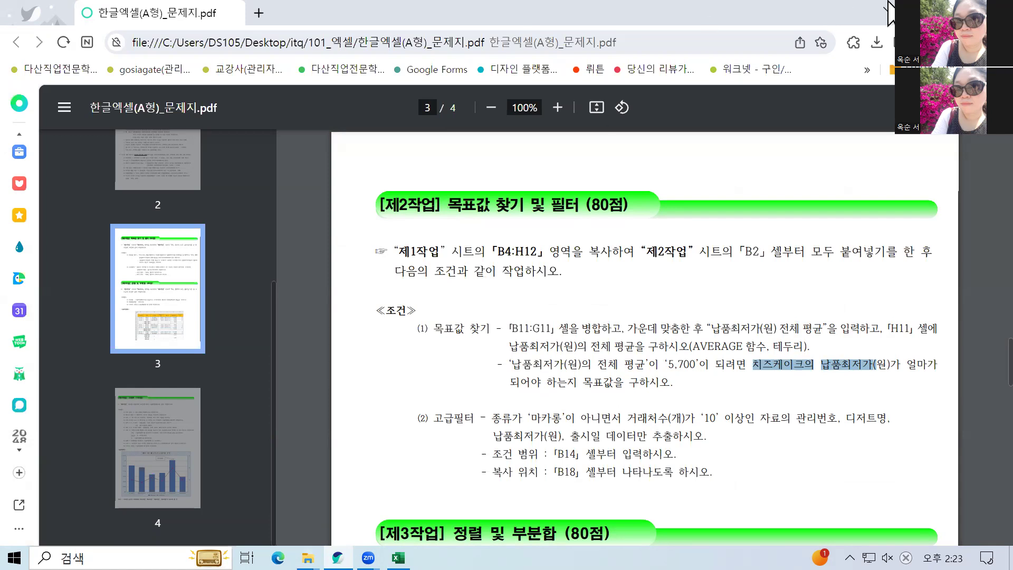
key(alt+Tab)
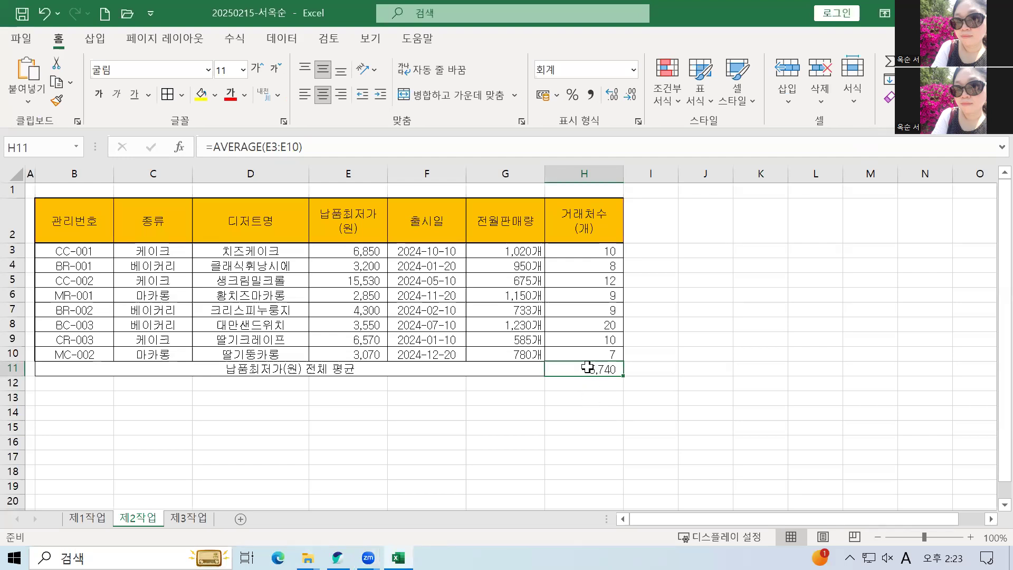
Run Goal Seek on cell H11 with a target value of 5700, changing 치즈케이크's price in cell E3.
click(295, 37)
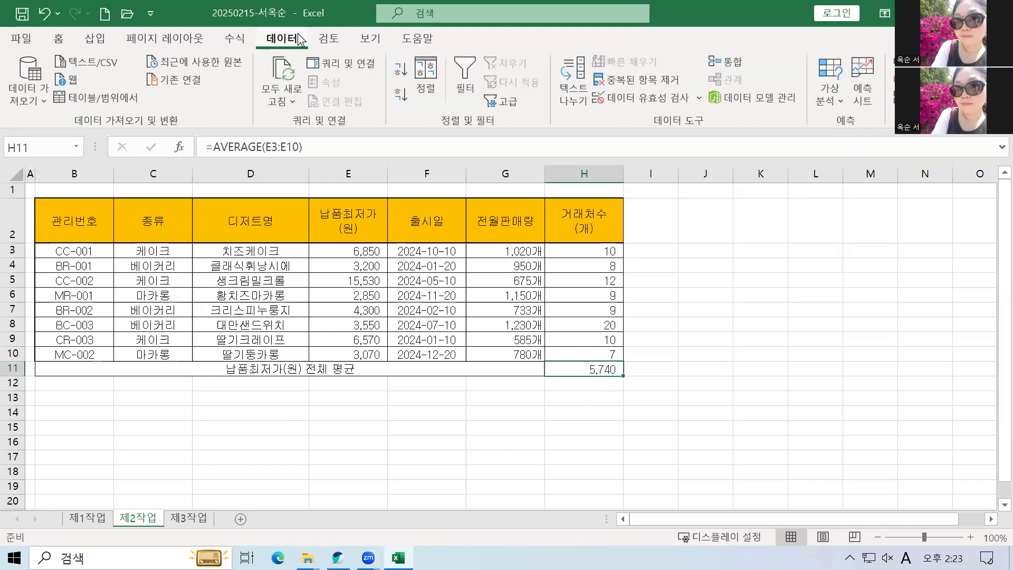
click(836, 102)
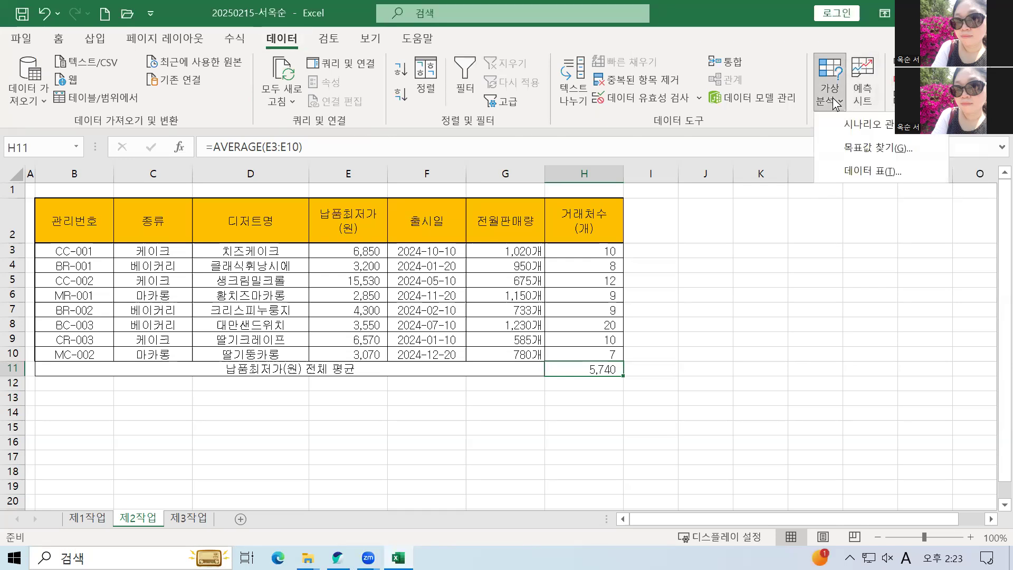
click(858, 151)
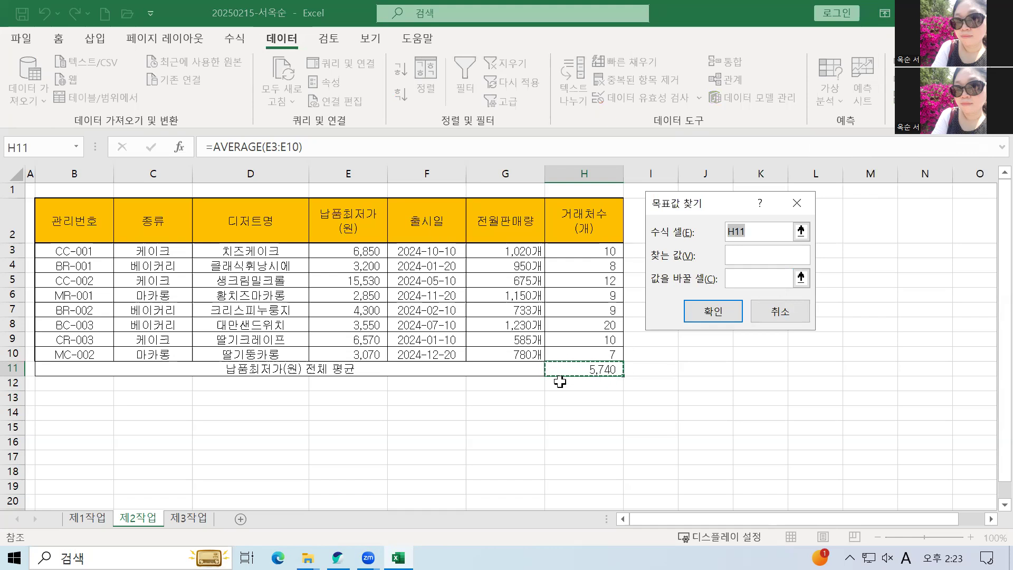
click(736, 255)
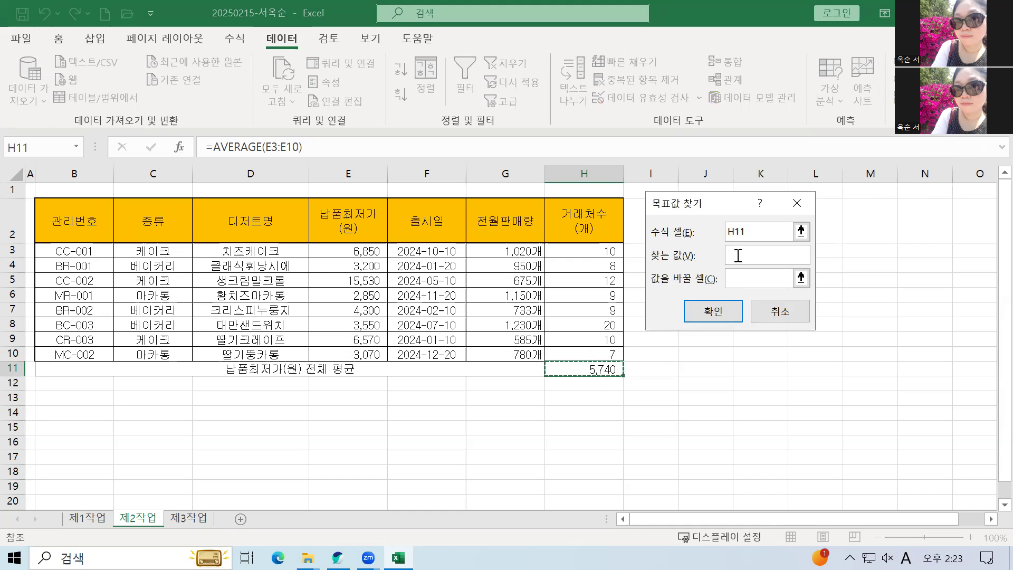
text(5700)
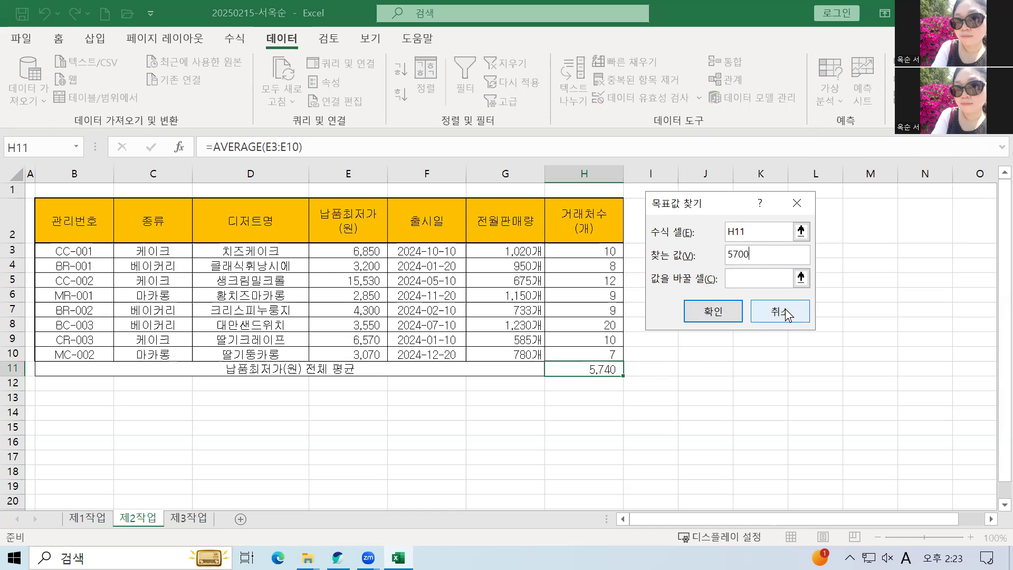
click(757, 272)
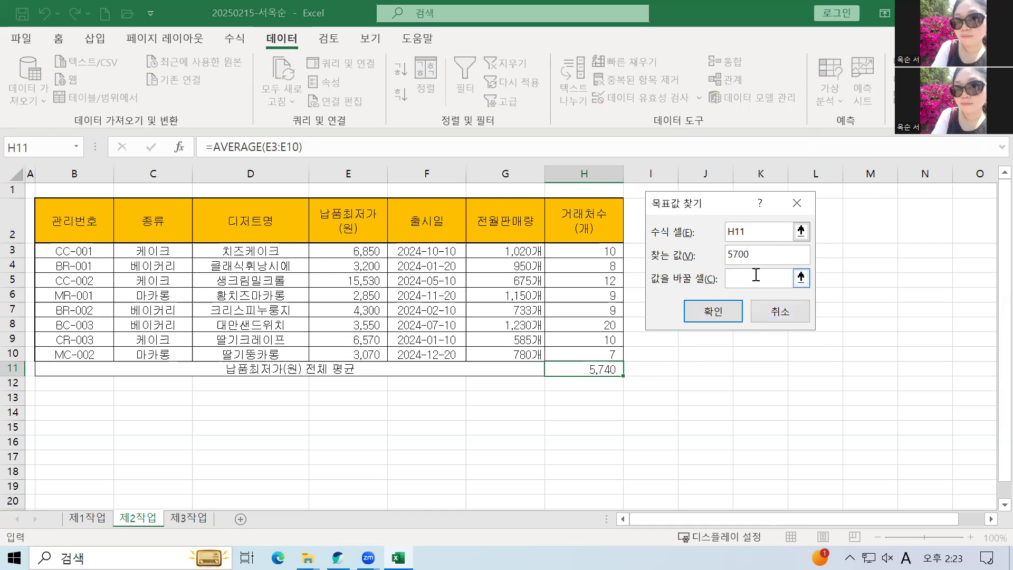
click(357, 250)
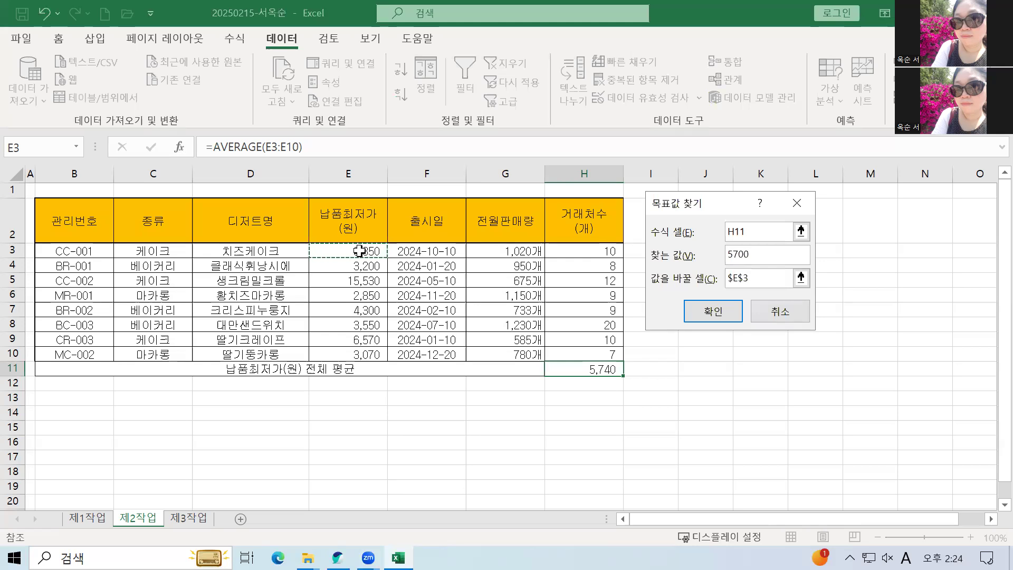
click(716, 315)
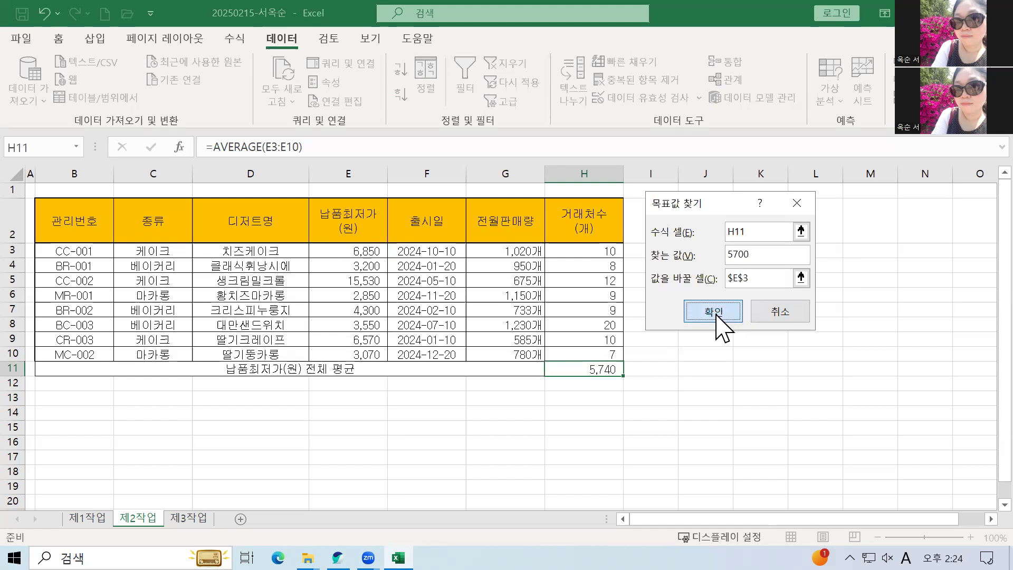
click(770, 315)
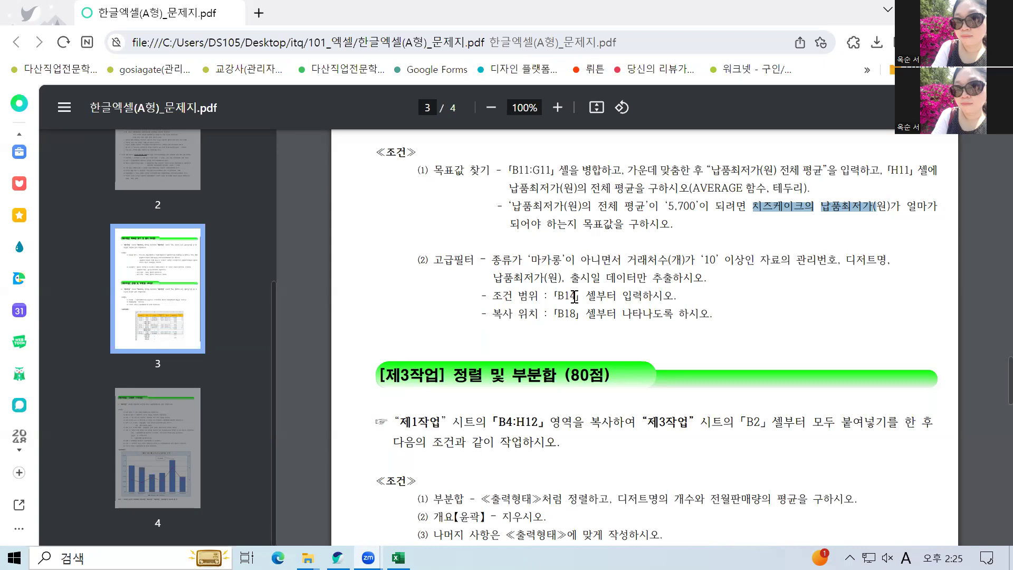
Check the criteria range location in the exam PDF, and copy the 종류 and 거래처수(개) headers to B14 in Excel.
drag(497, 295, 579, 303)
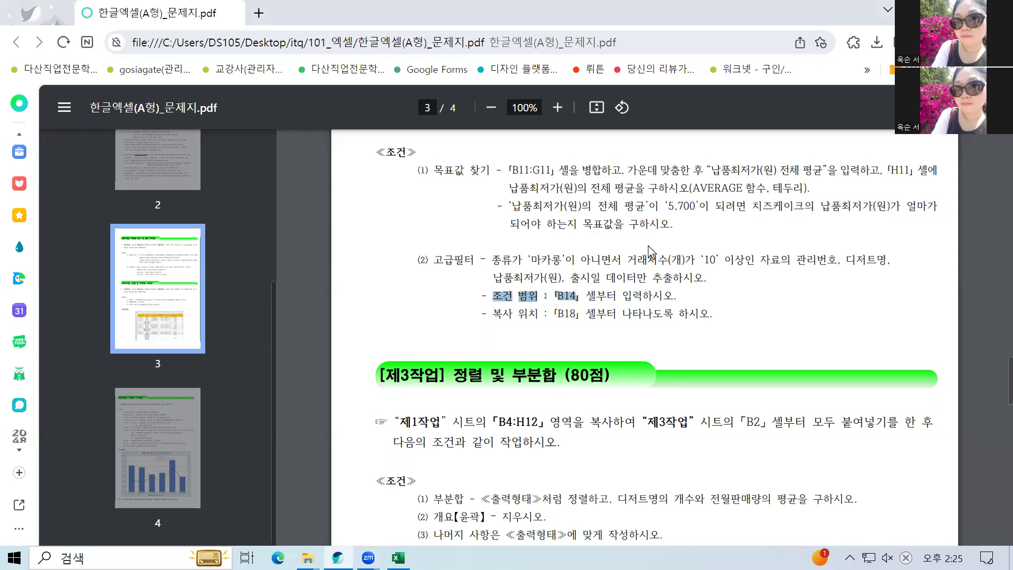
key(alt+Tab)
click(157, 221)
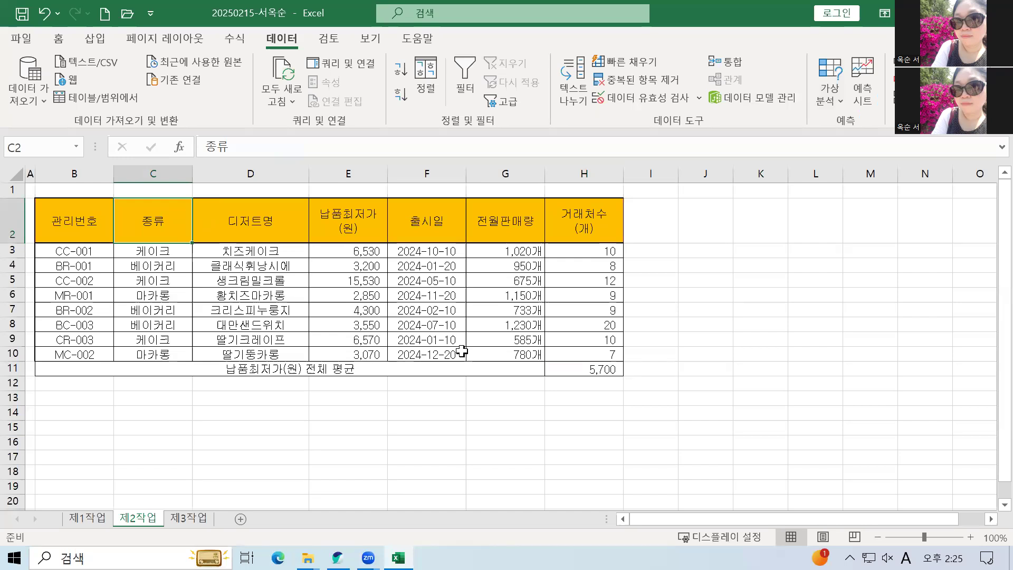
ctrl+click(583, 213)
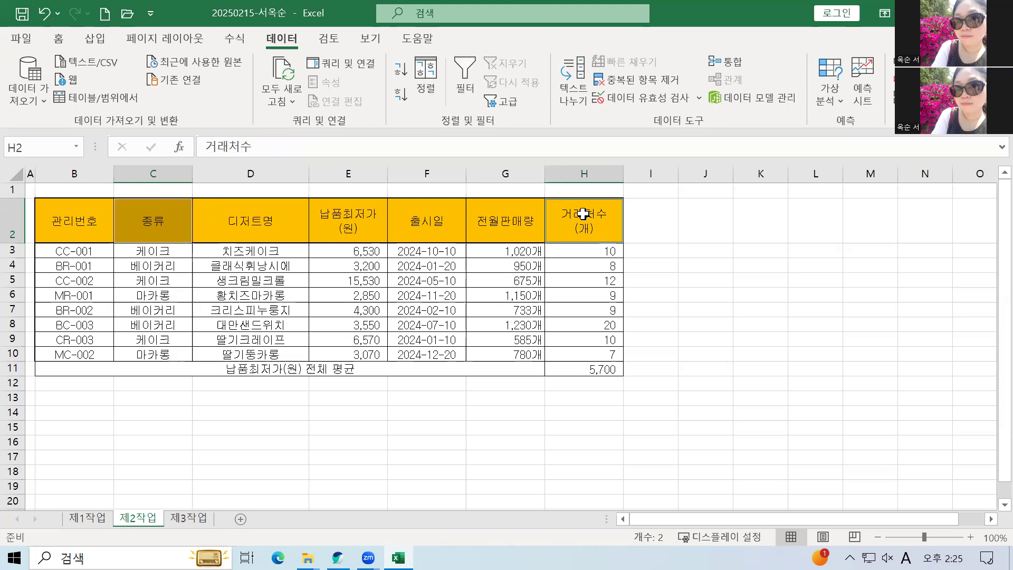
key(ctrl+c)
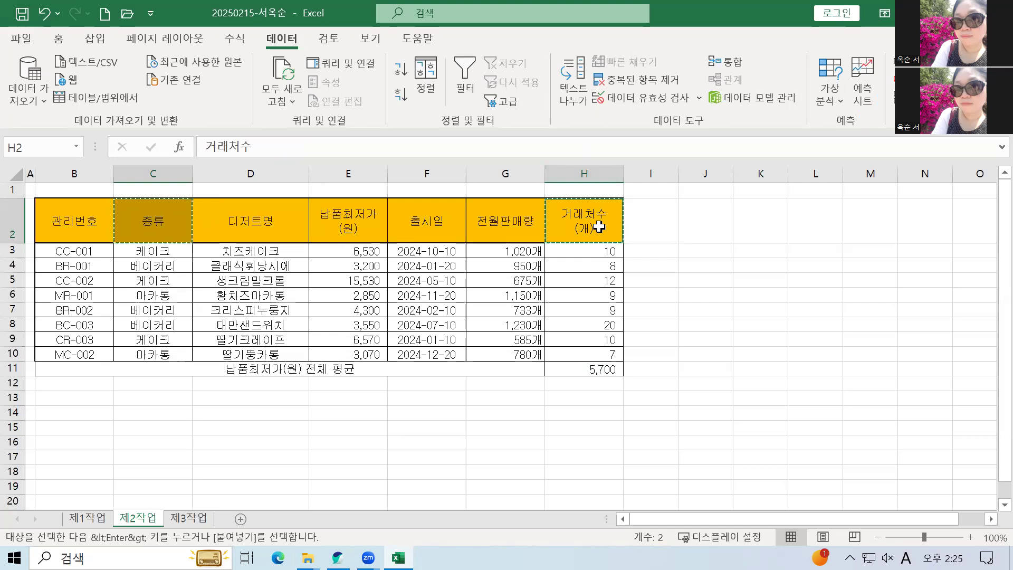
click(79, 416)
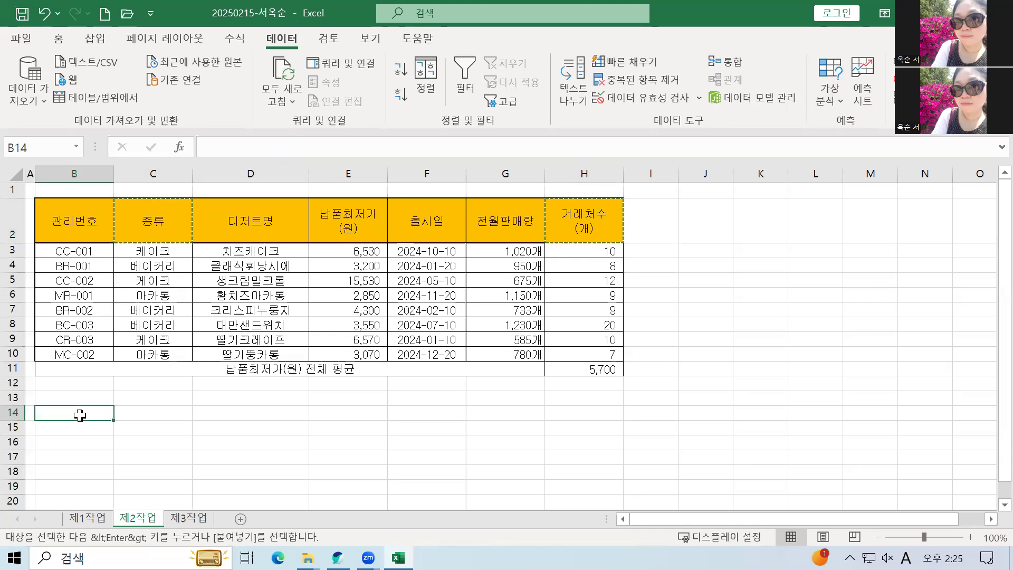
key(ctrl+v)
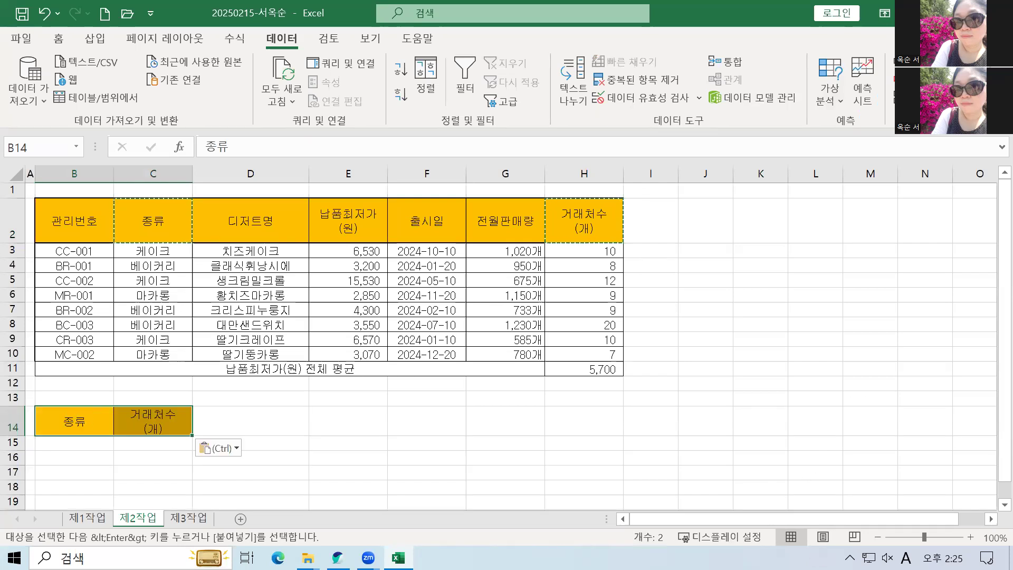
Check the 종류 condition in the exam PDF, and enter the criterion <>마카롱 in cell B15 in Excel.
click(101, 441)
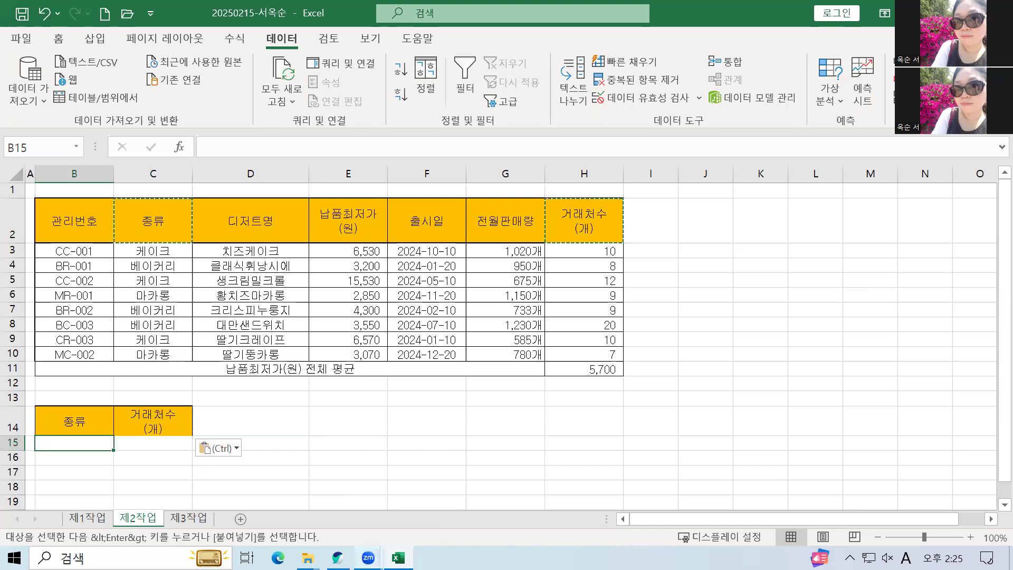
click(338, 557)
click(564, 303)
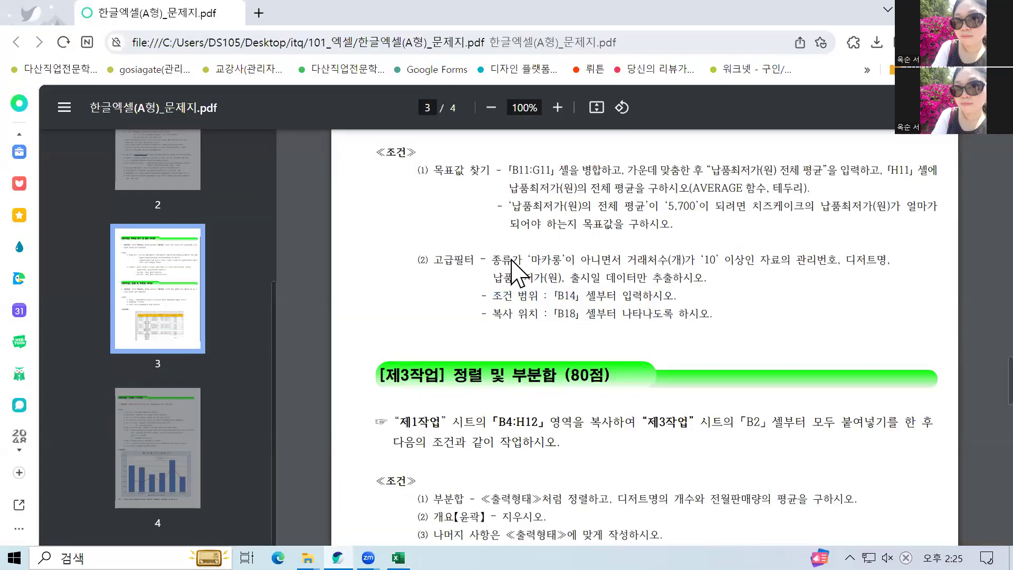
double_click(546, 260)
key(alt+Tab)
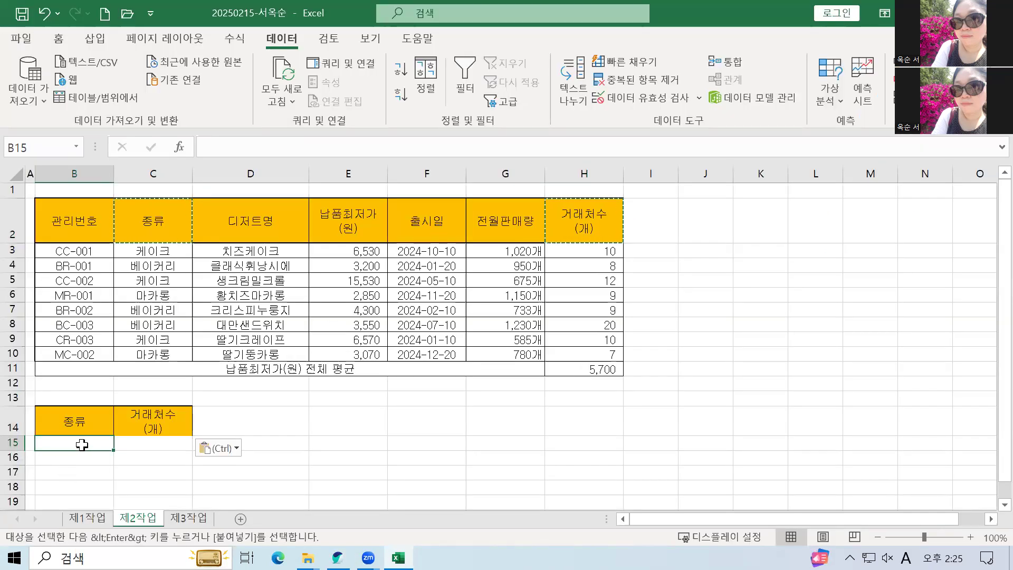
key(Escape)
text(<)
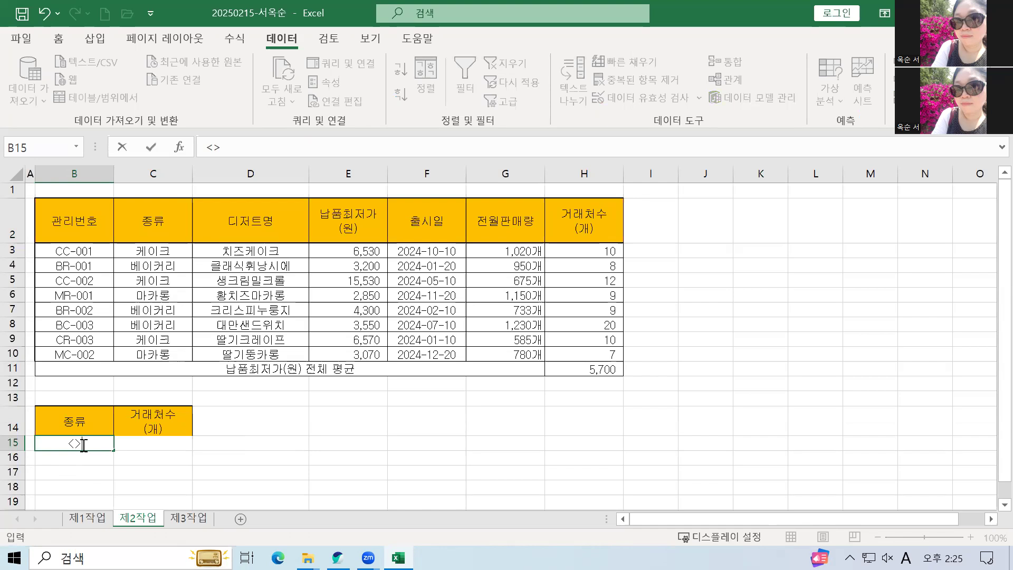
text(>)
key(Hangul)
text(마카롱)
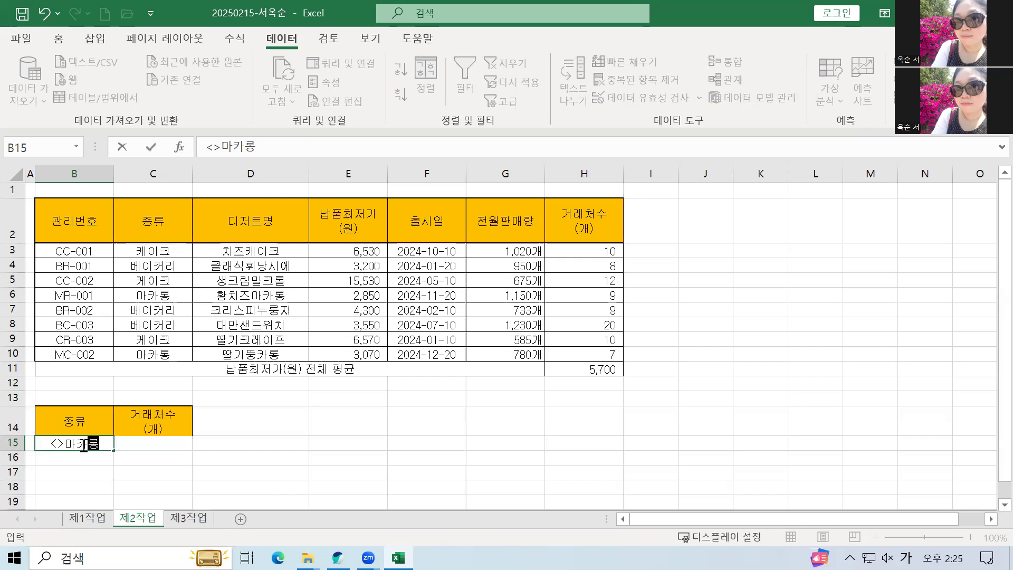
Check the 거래처수(개) condition in the exam PDF, and enter the criterion >=10 in cell C15 in Excel.
click(140, 440)
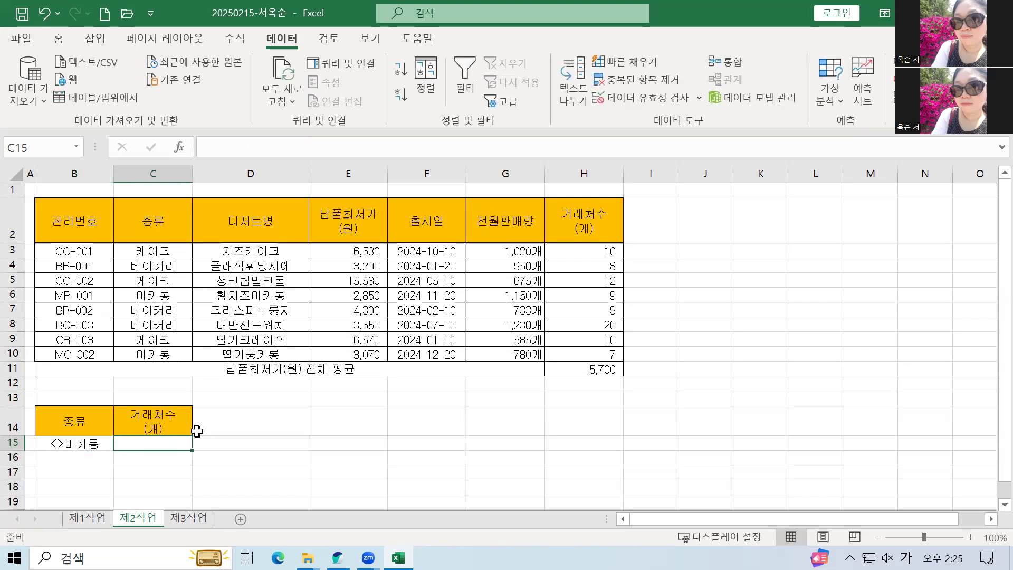
scroll(264, 430, up, 1)
scroll(275, 423, down, 1)
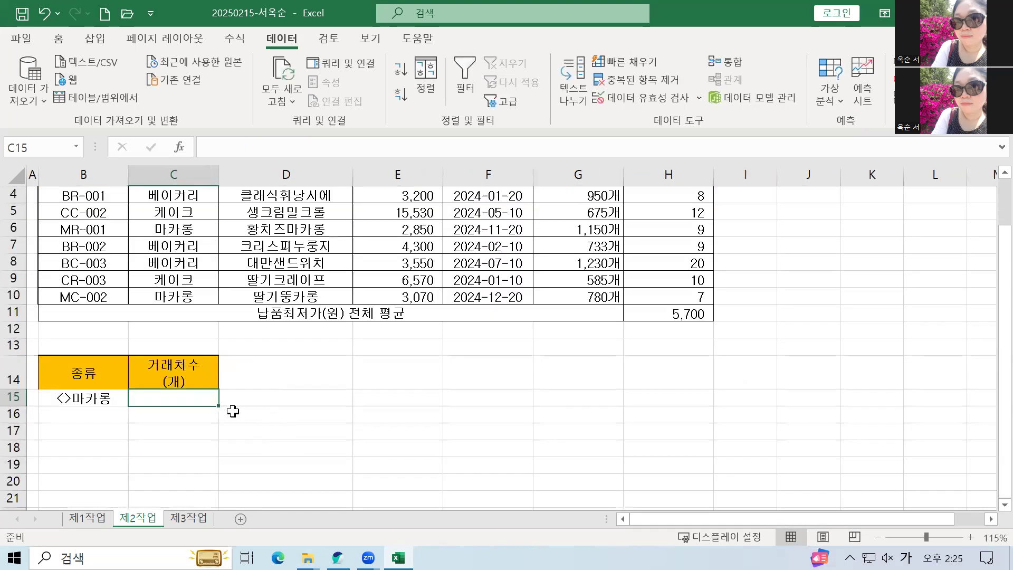
scroll(234, 418, down, 1)
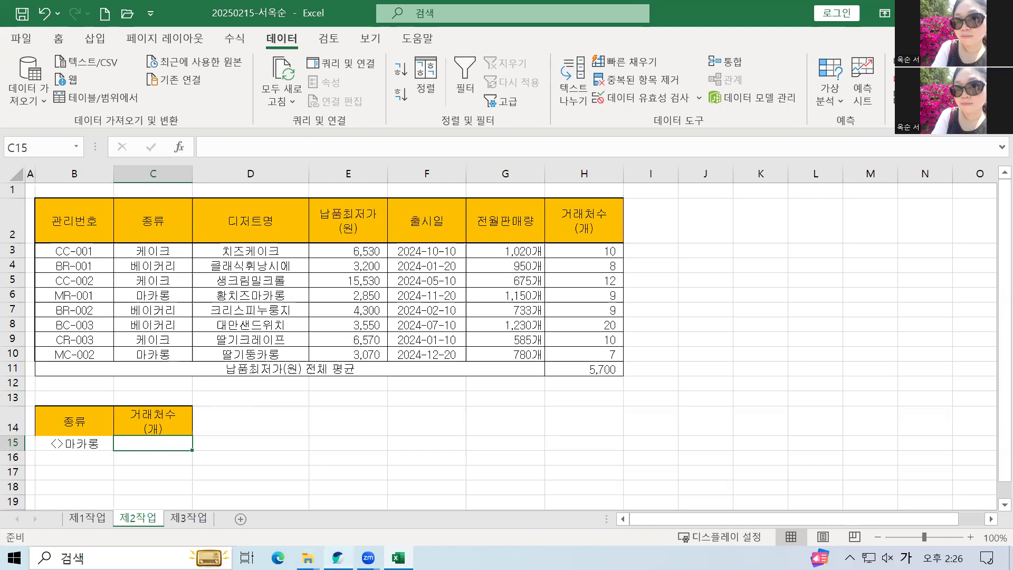
click(348, 485)
click(639, 260)
drag(700, 261, 744, 262)
key(alt+Tab)
text(>)
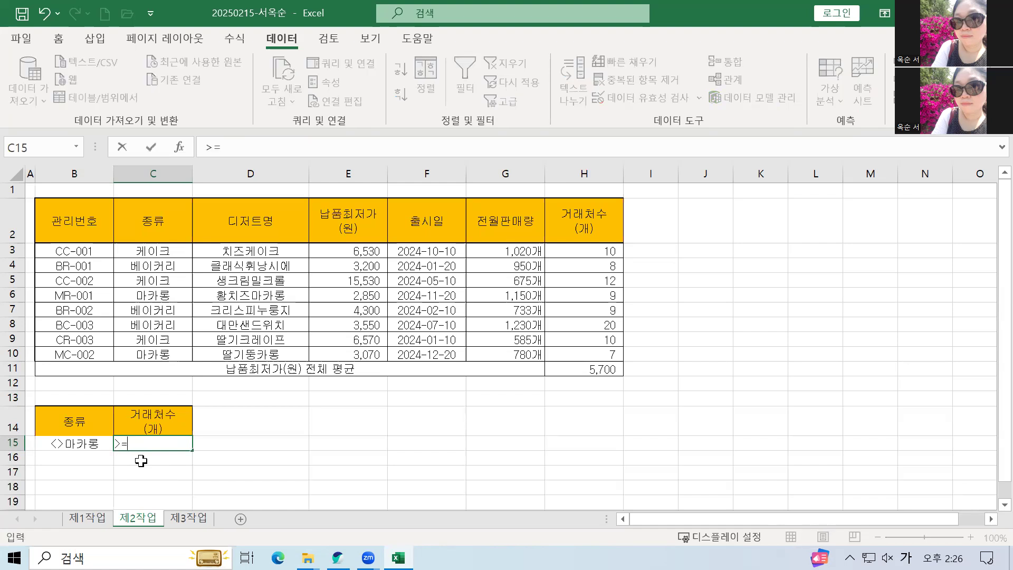
text(=10)
click(233, 433)
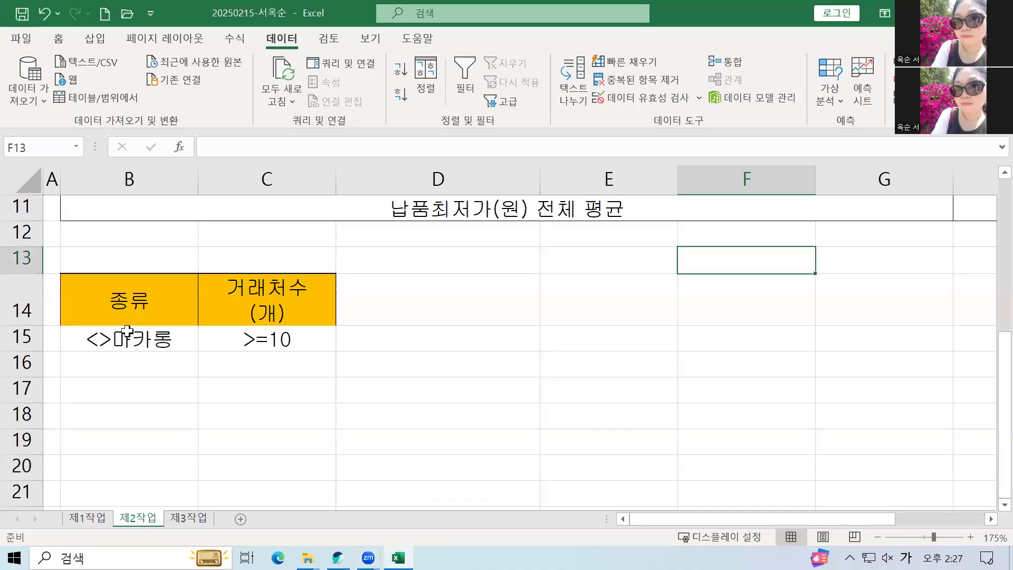
Examine how the two filter criteria in cells B15 and C15 are arranged under their headers.
click(149, 342)
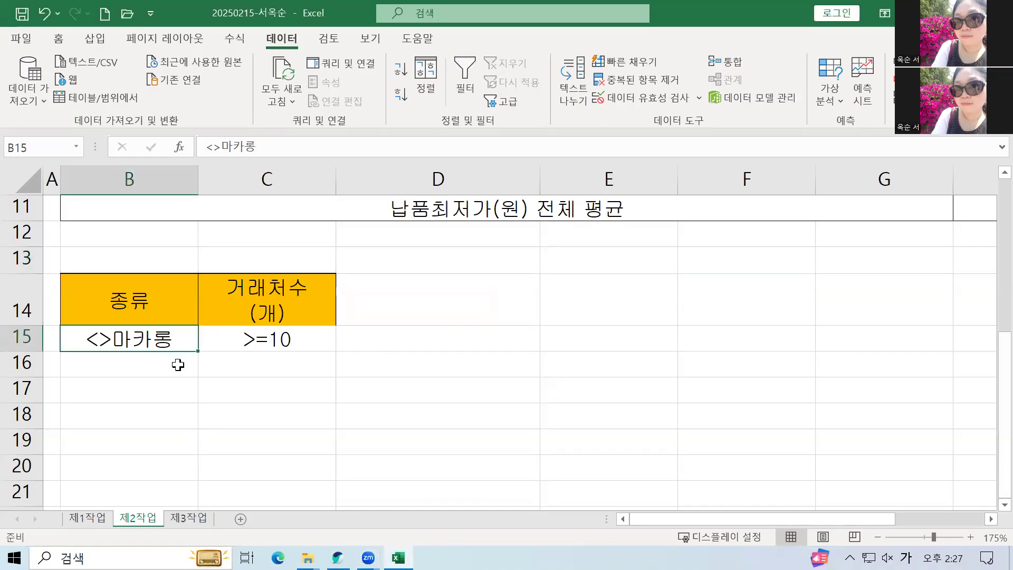
click(214, 344)
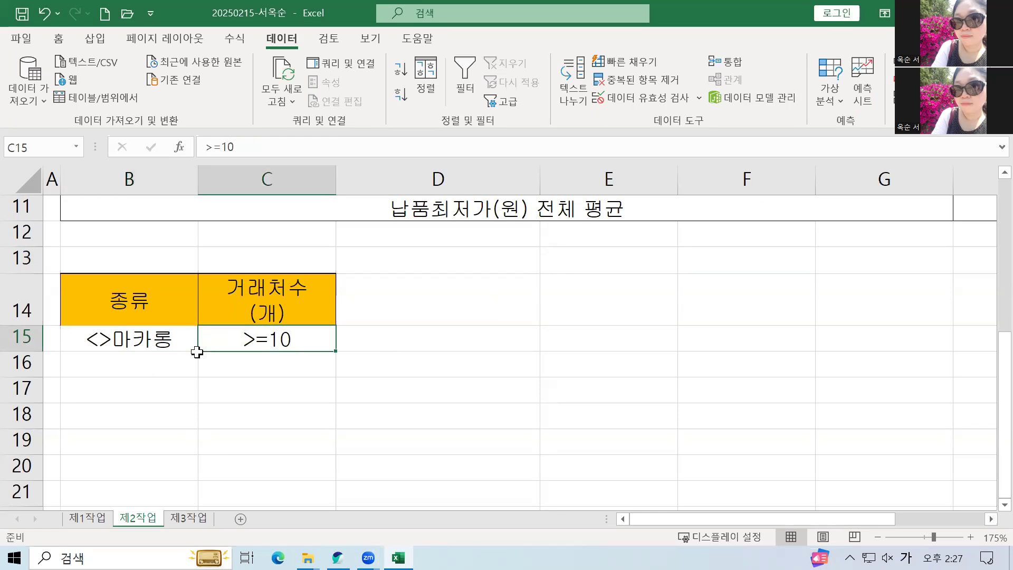
click(158, 345)
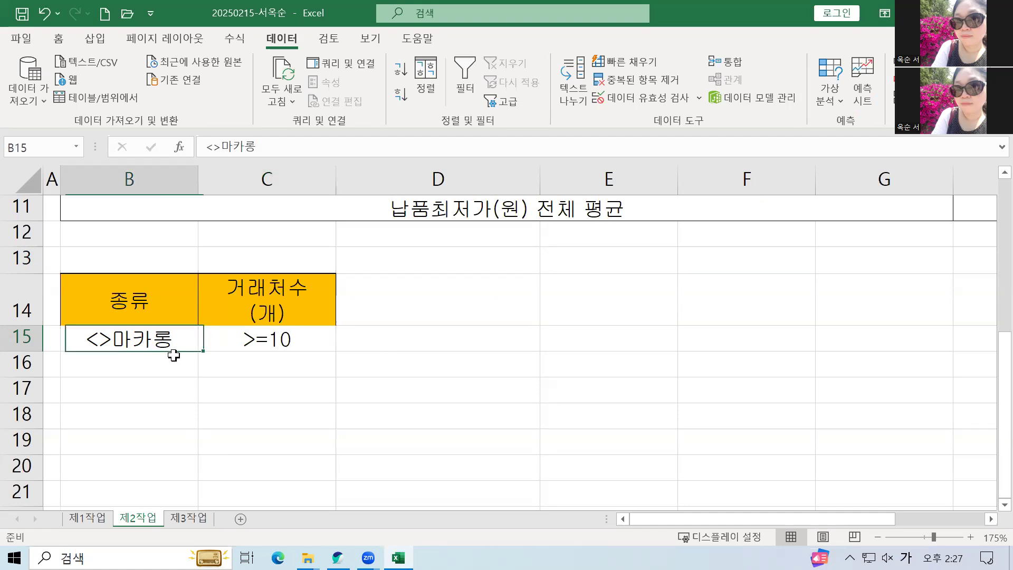
click(220, 362)
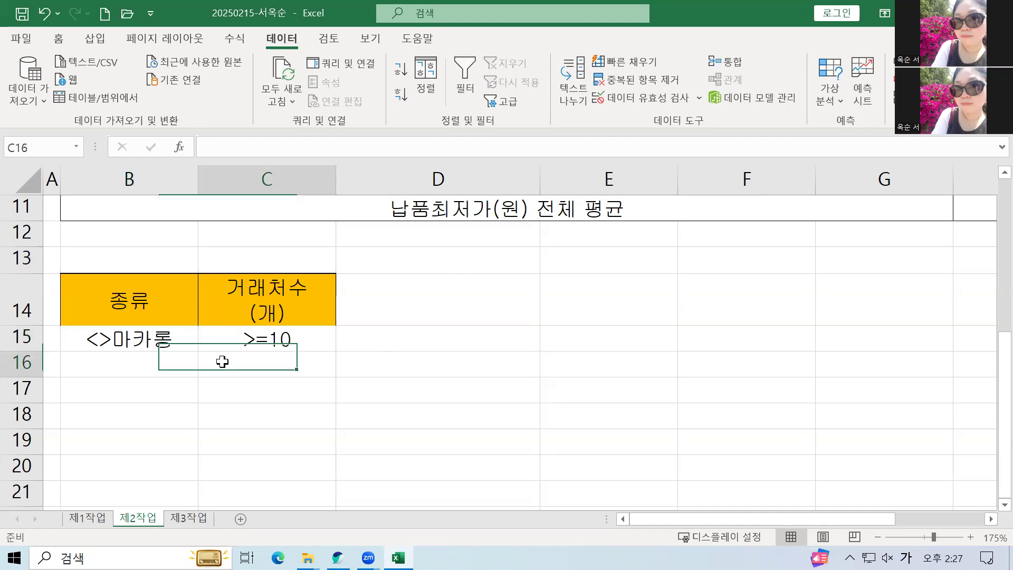
click(181, 344)
click(262, 341)
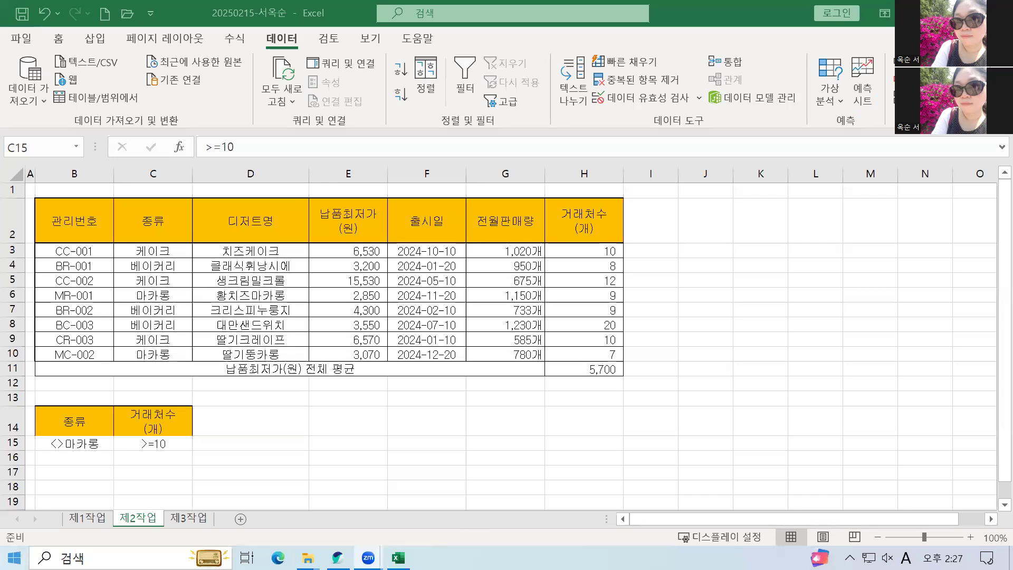
scroll(292, 428, down, 1)
scroll(291, 428, up, 1)
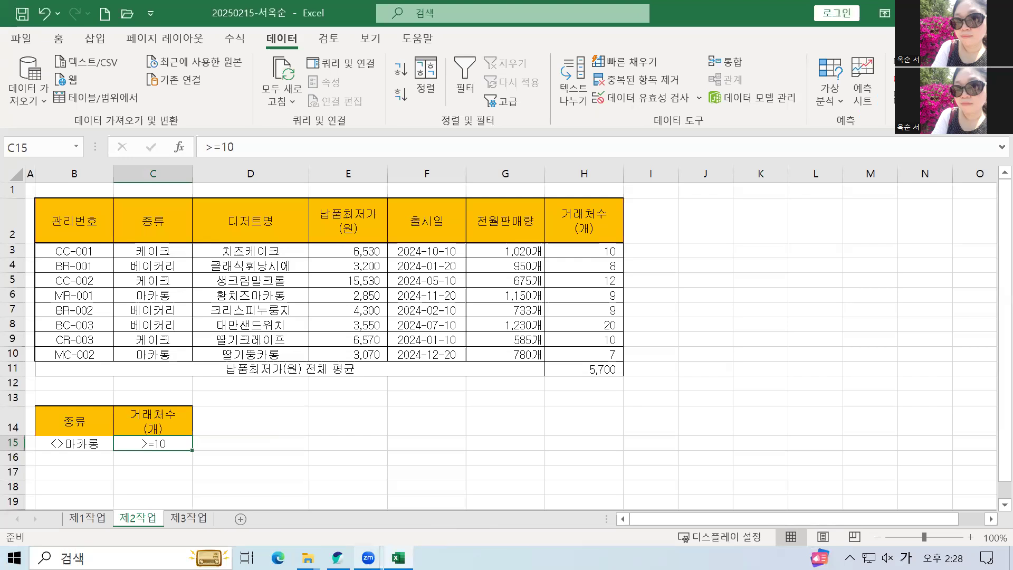
Check the advanced filter's copy location in the exam PDF, and select cell B18 in Excel.
key(alt+Tab)
drag(457, 349, 495, 351)
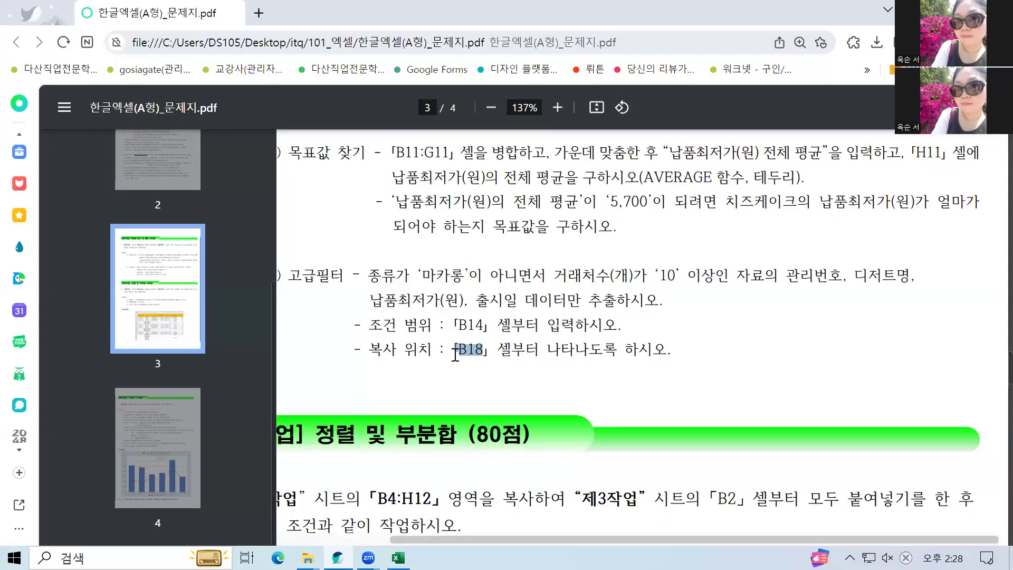
key(alt+Tab)
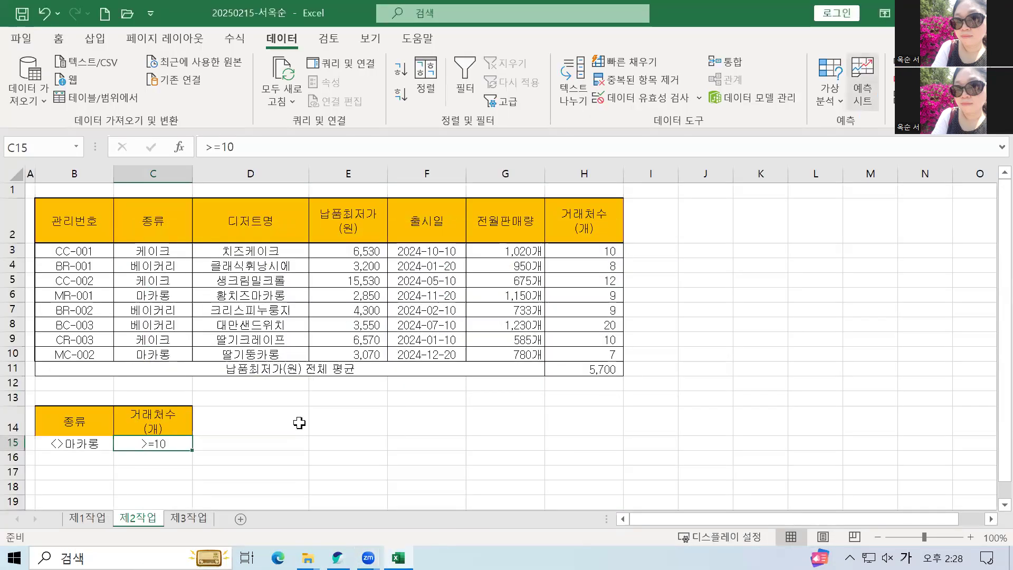
click(65, 485)
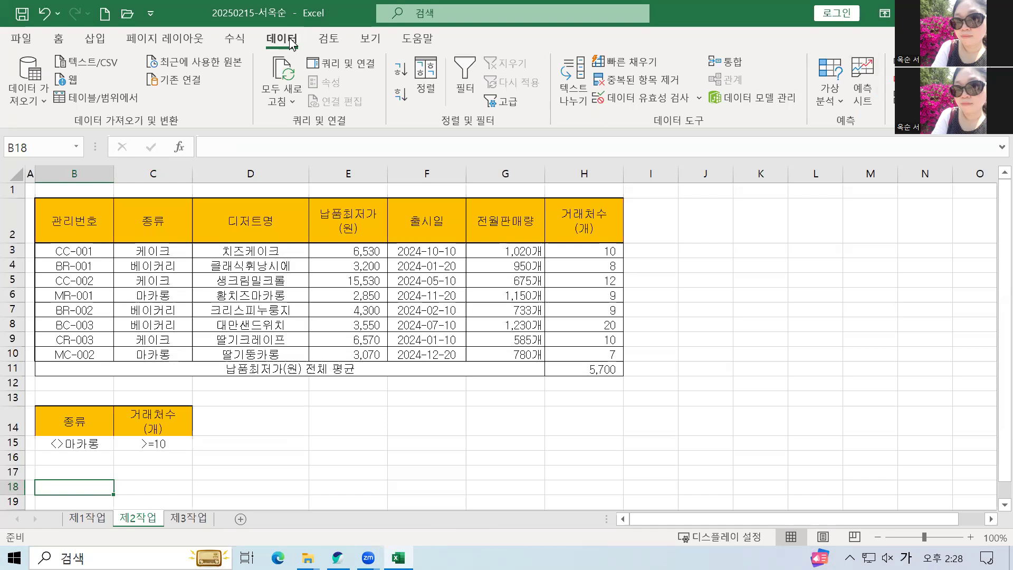
Open the Advanced Filter and set it to copy the results to another location.
click(504, 101)
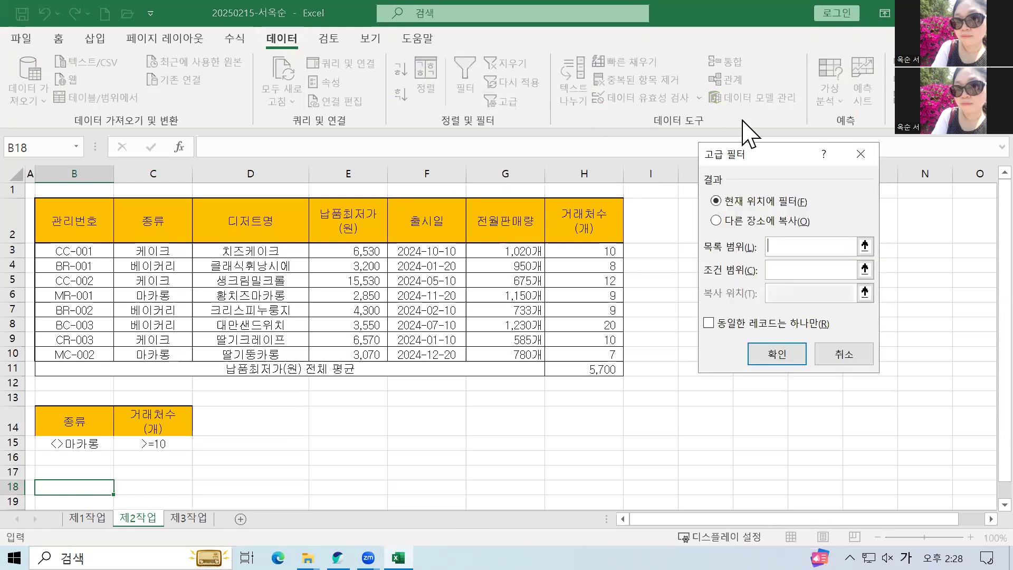
drag(771, 149, 587, 106)
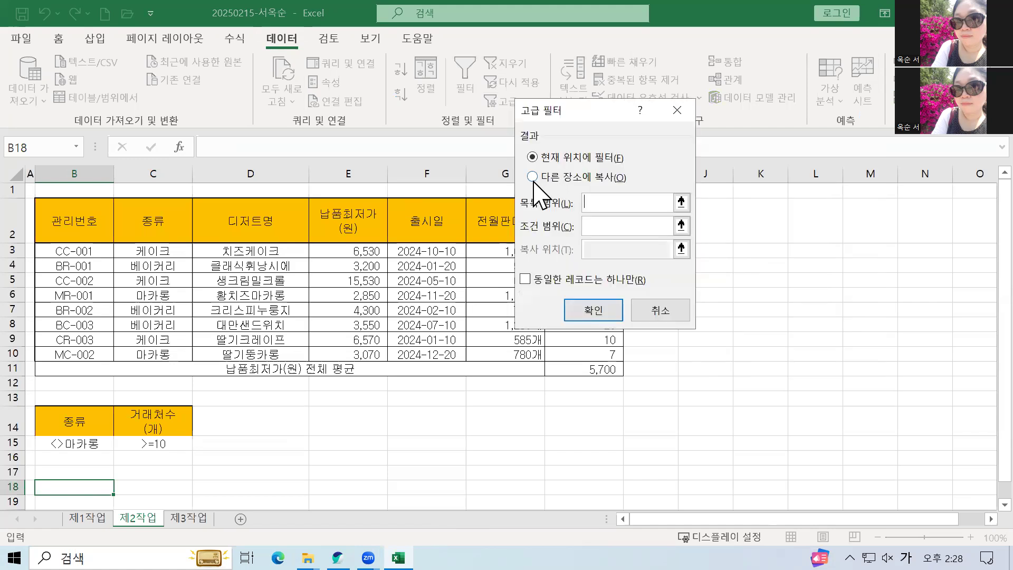
click(531, 177)
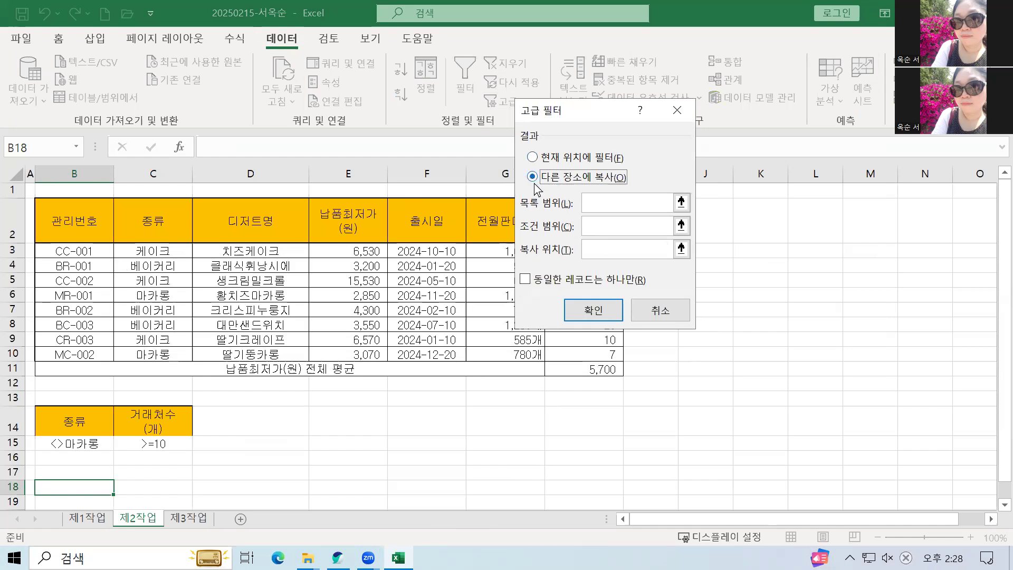
drag(600, 110, 775, 126)
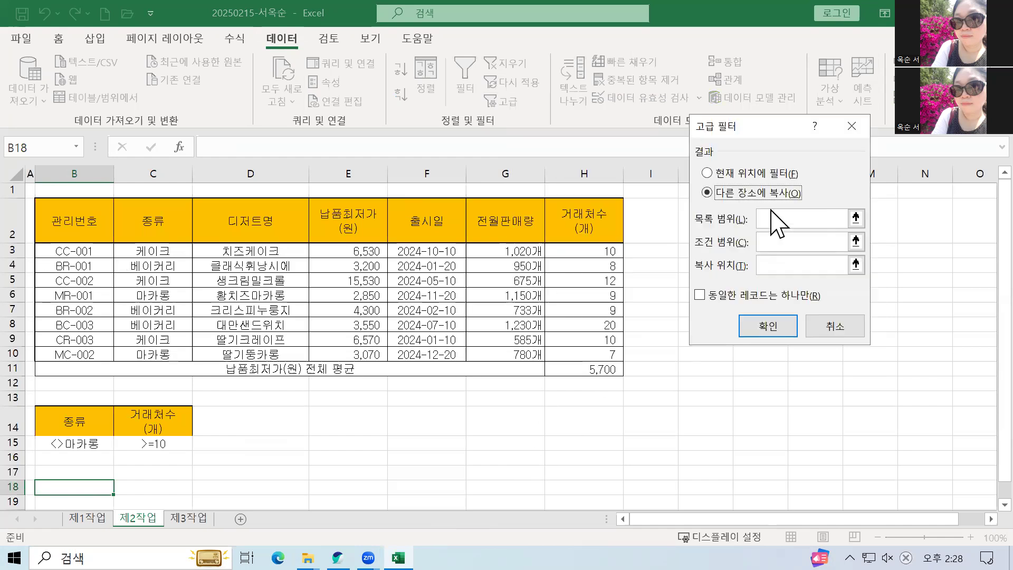
Set the advanced filter's list range to B2:H10 and its criteria range to B14:C15.
click(774, 216)
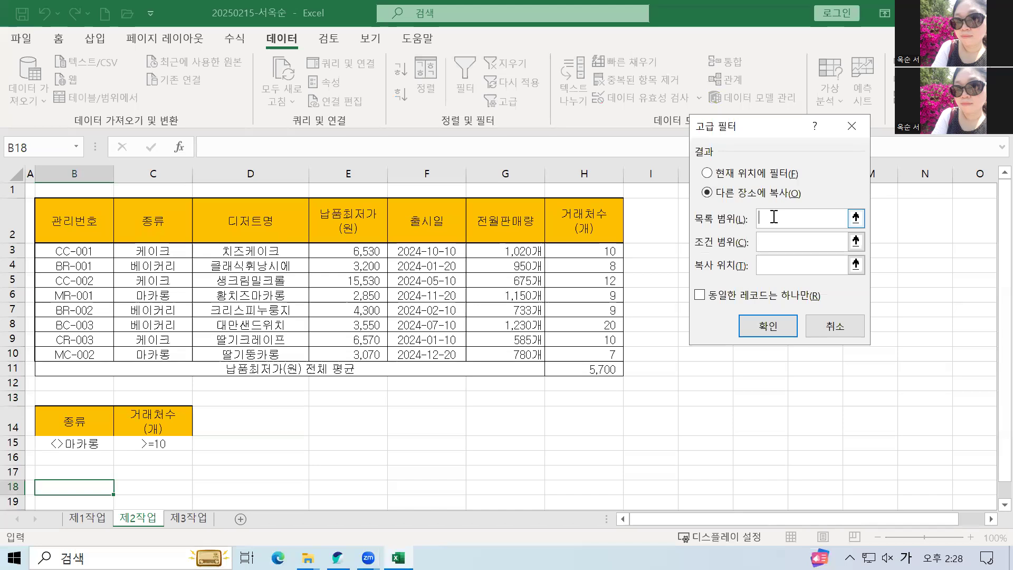
drag(79, 224, 586, 348)
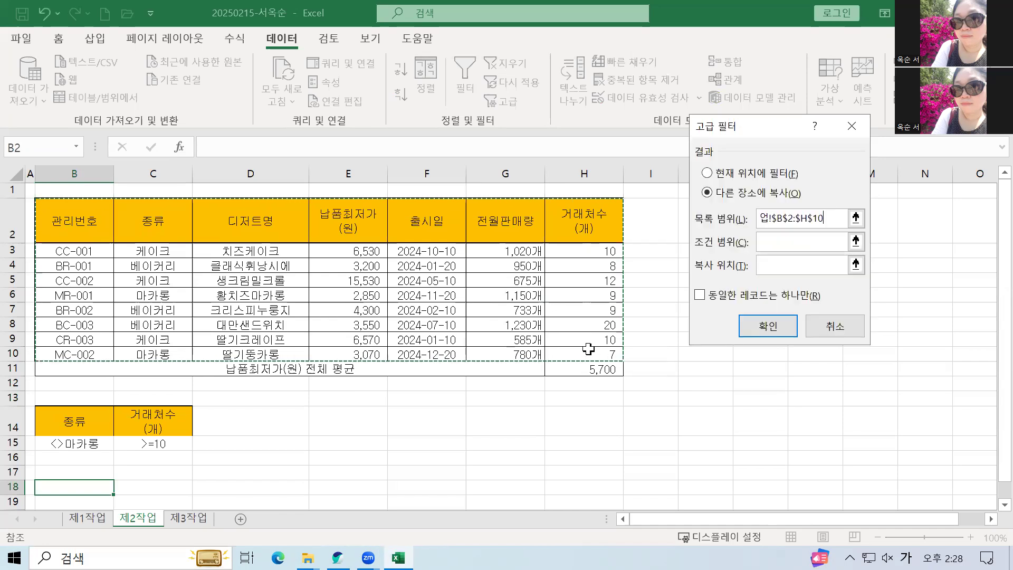
click(765, 236)
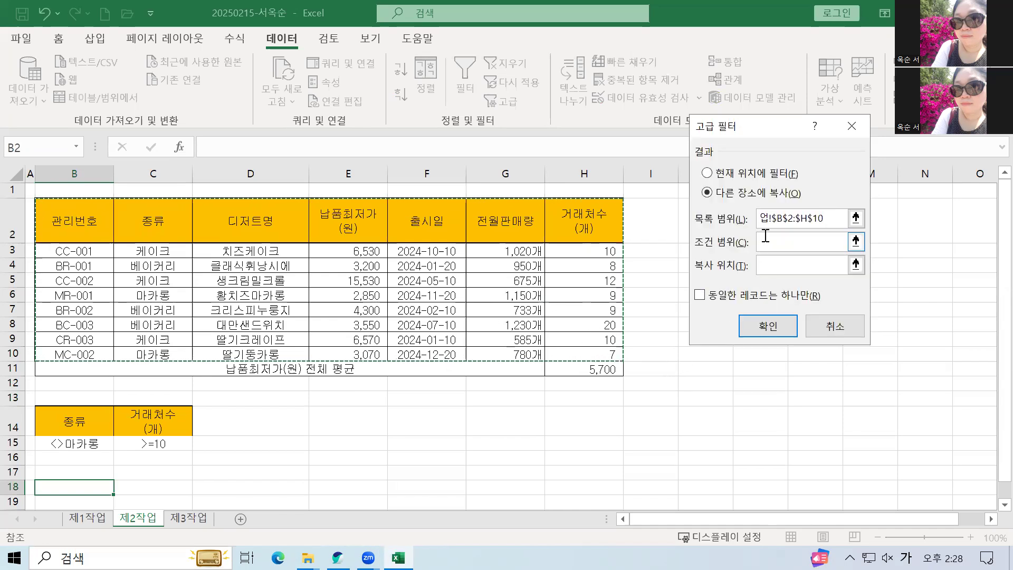
click(77, 413)
drag(77, 413, 163, 439)
Set the copy location to cell B18 and run the advanced filter.
click(802, 265)
scroll(27, 491, down, 2)
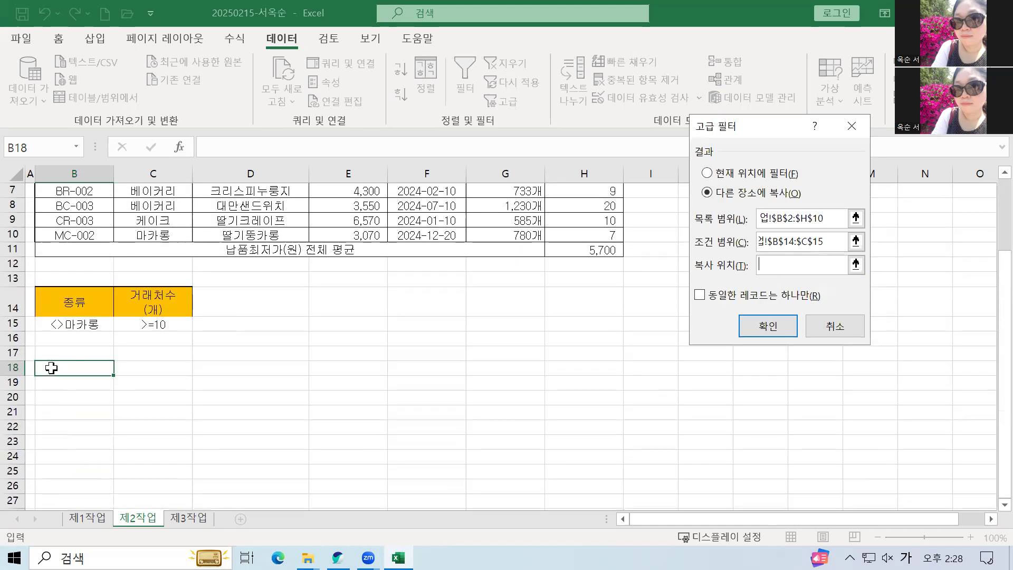
click(50, 367)
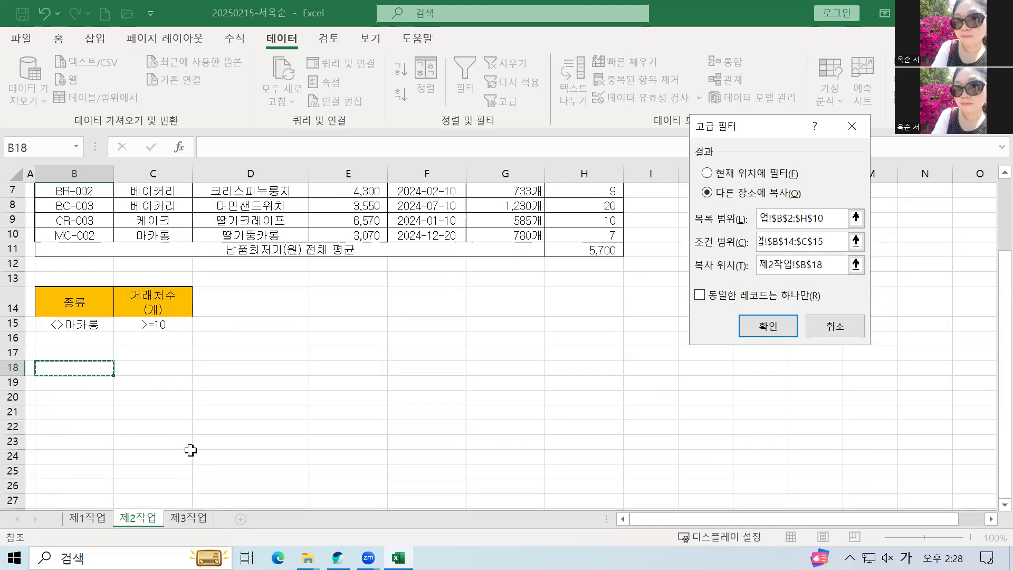
click(789, 331)
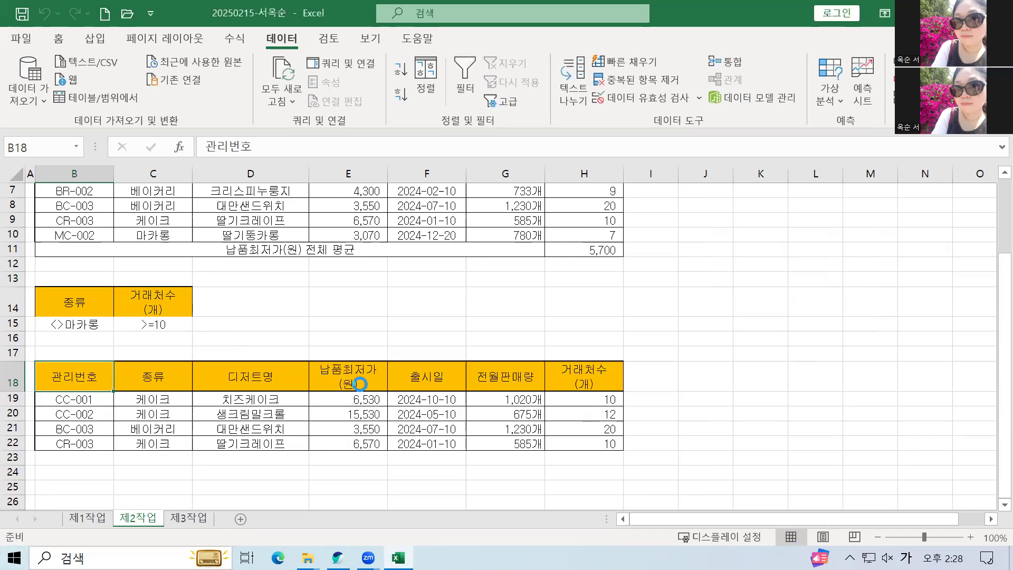
scroll(350, 384, down, 2)
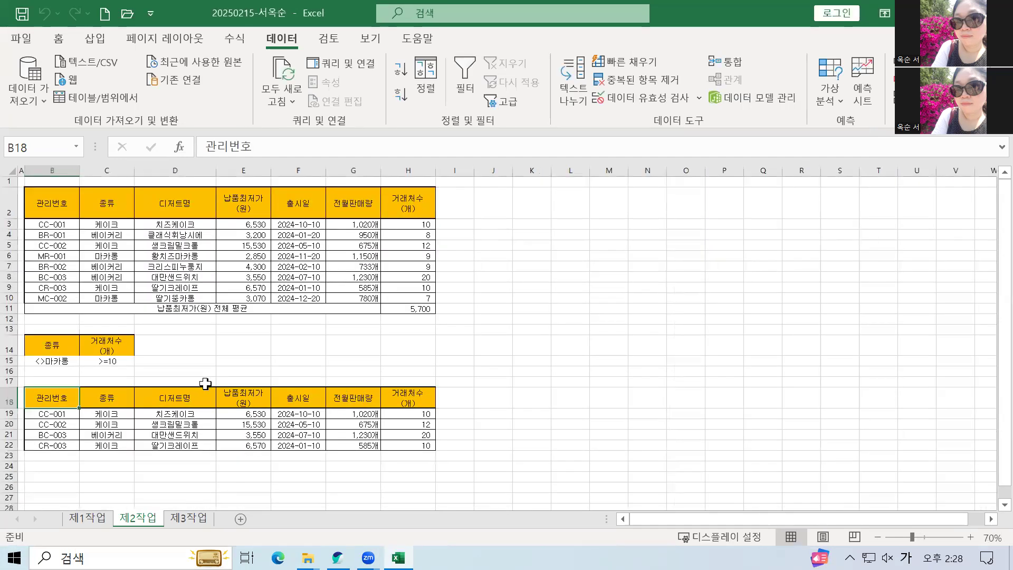
click(151, 457)
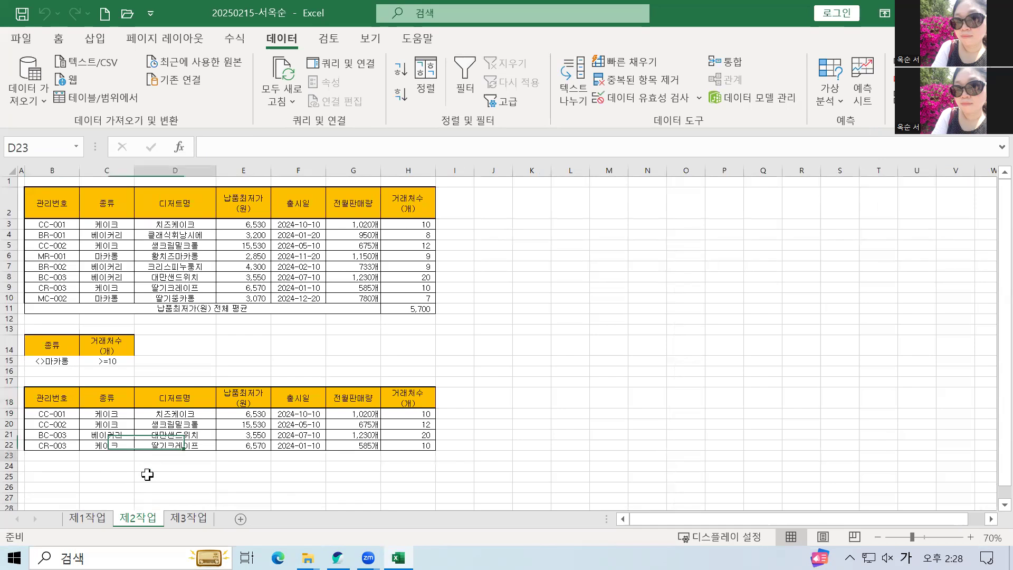
click(149, 434)
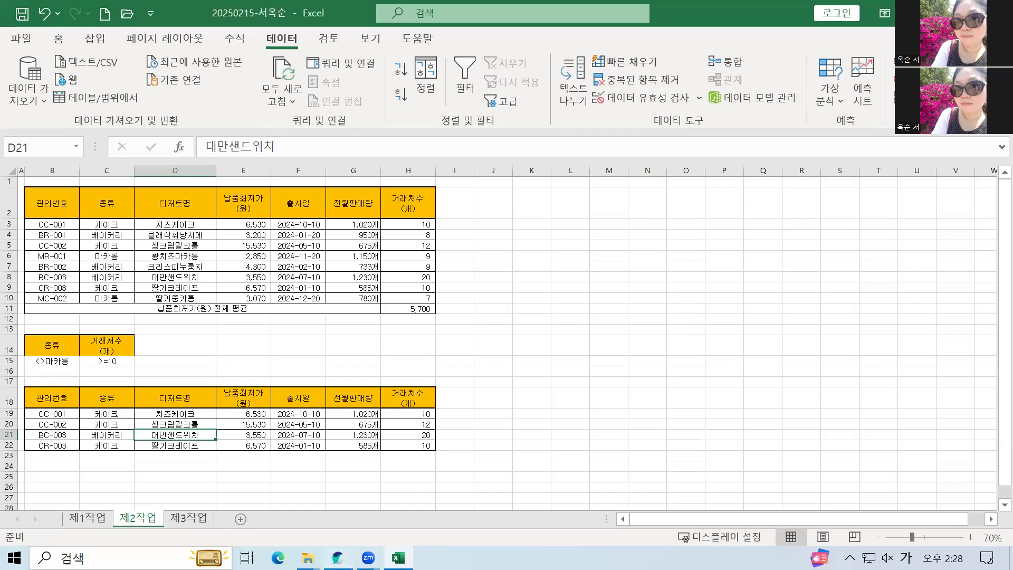
Check in the exam PDF which fields the advanced filter must extract.
click(337, 557)
click(732, 284)
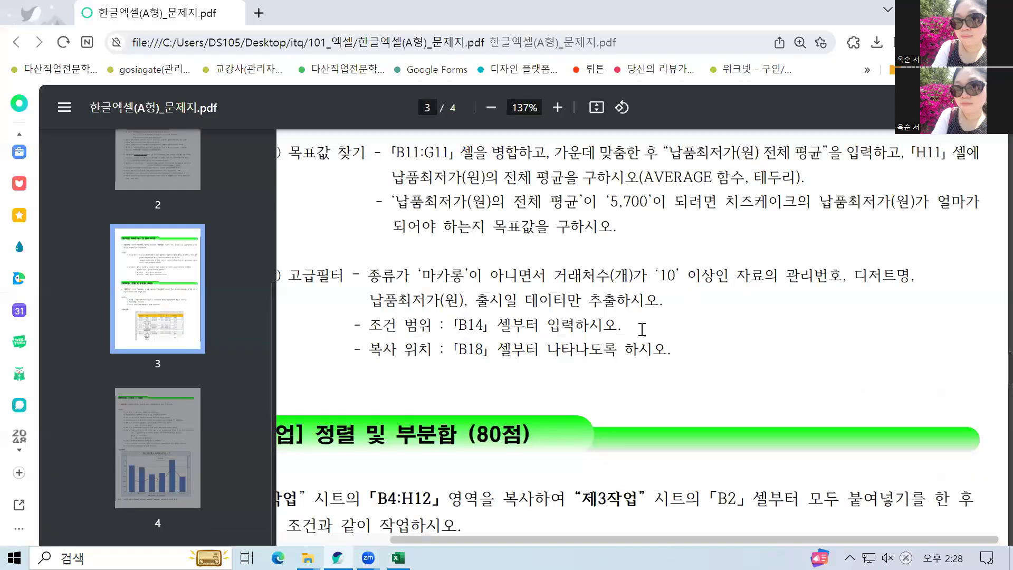
drag(787, 275, 909, 275)
drag(386, 301, 465, 308)
drag(476, 308, 504, 308)
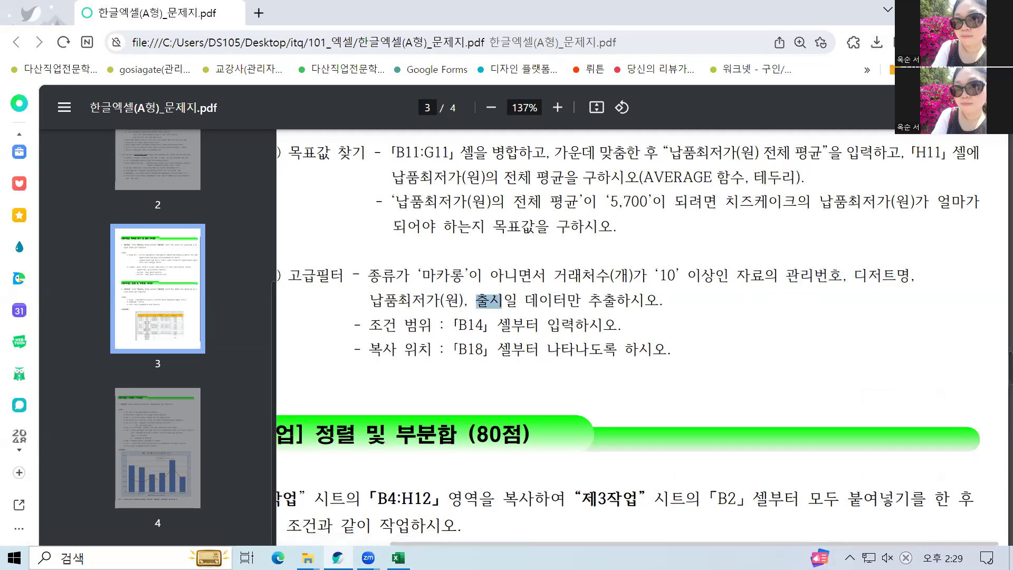
Compare the filtered table's columns in Excel with the fields required by the exam PDF.
key(alt+Tab)
click(52, 396)
drag(116, 395, 110, 448)
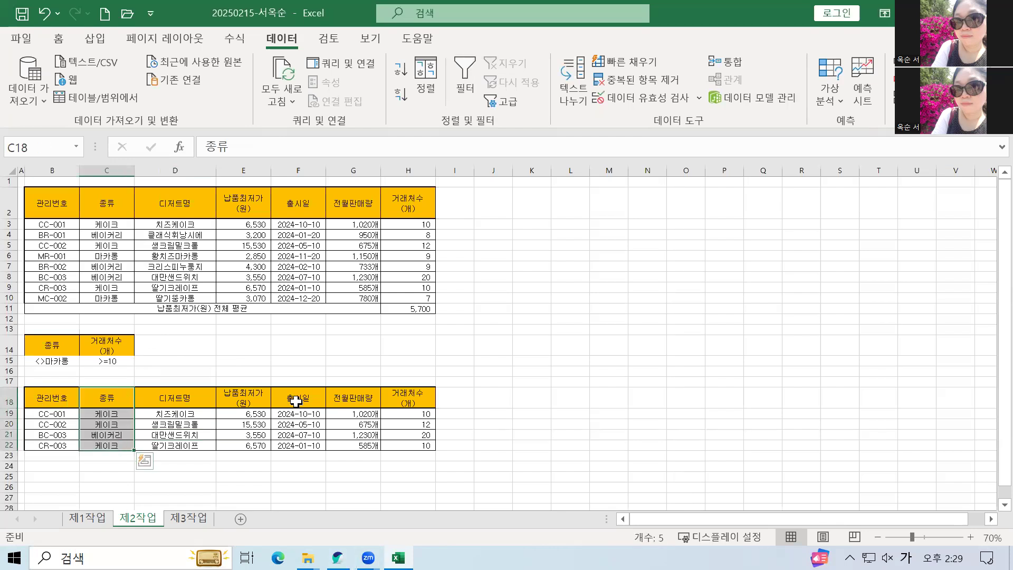
click(338, 557)
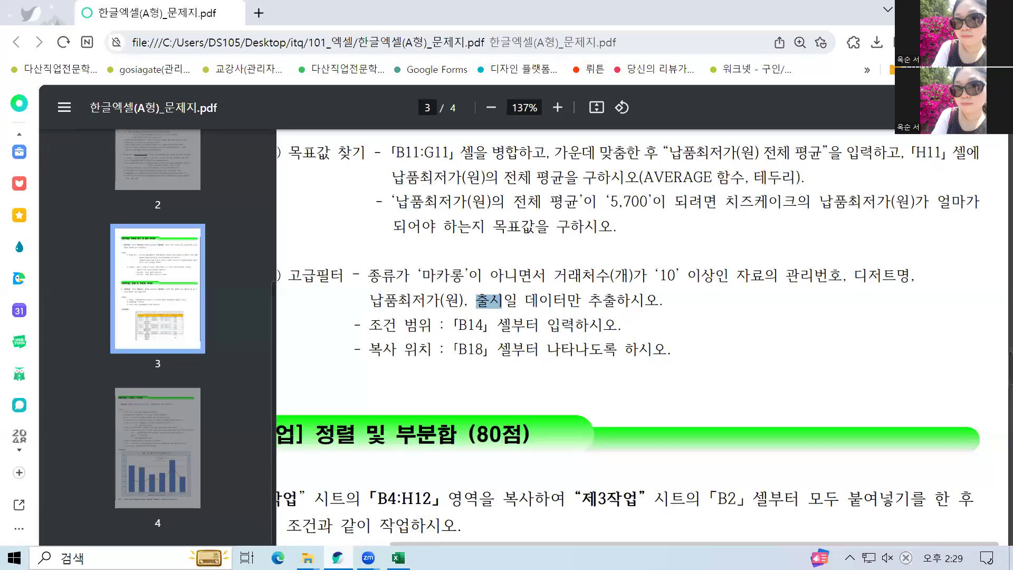
click(338, 558)
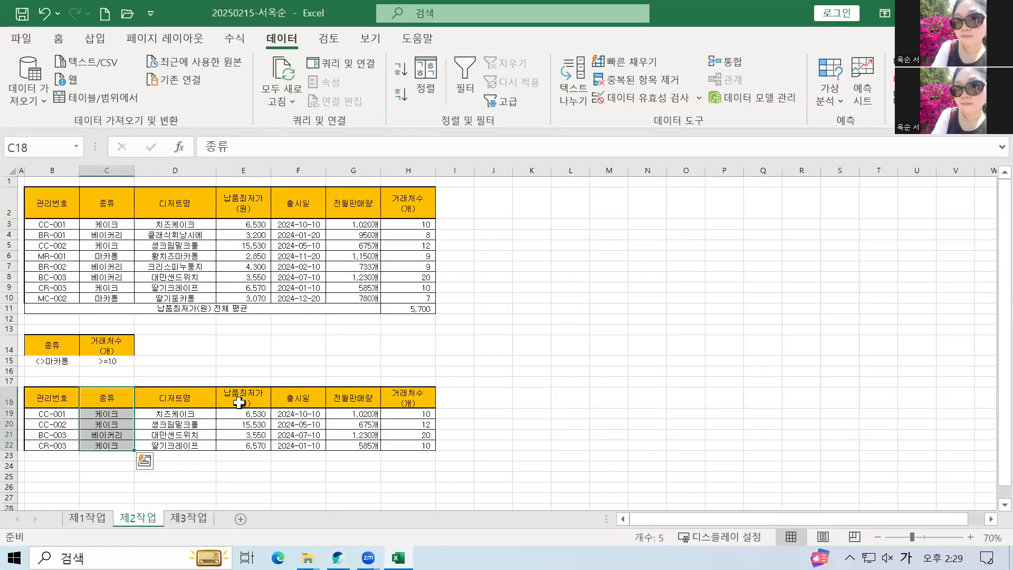
Delete the 종류, 전월판매량 and 거래처수(개) cells from the filtered table in rows 18 to 22, shifting the remaining cells left.
click(352, 398)
drag(355, 419, 409, 445)
key(ctrl+q)
drag(108, 398, 110, 445)
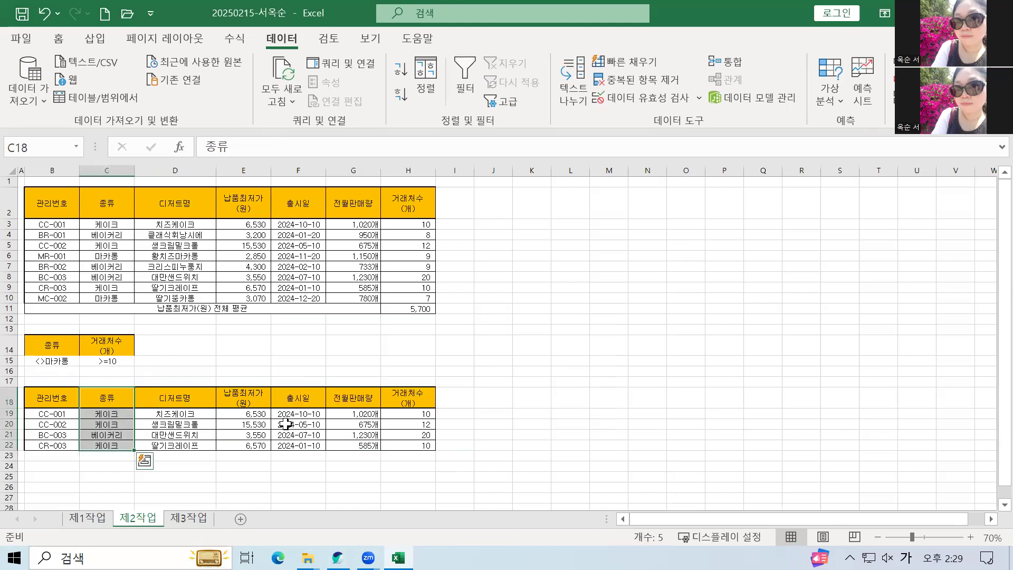
ctrl+click(357, 397)
drag(357, 398, 398, 444)
right_click(393, 432)
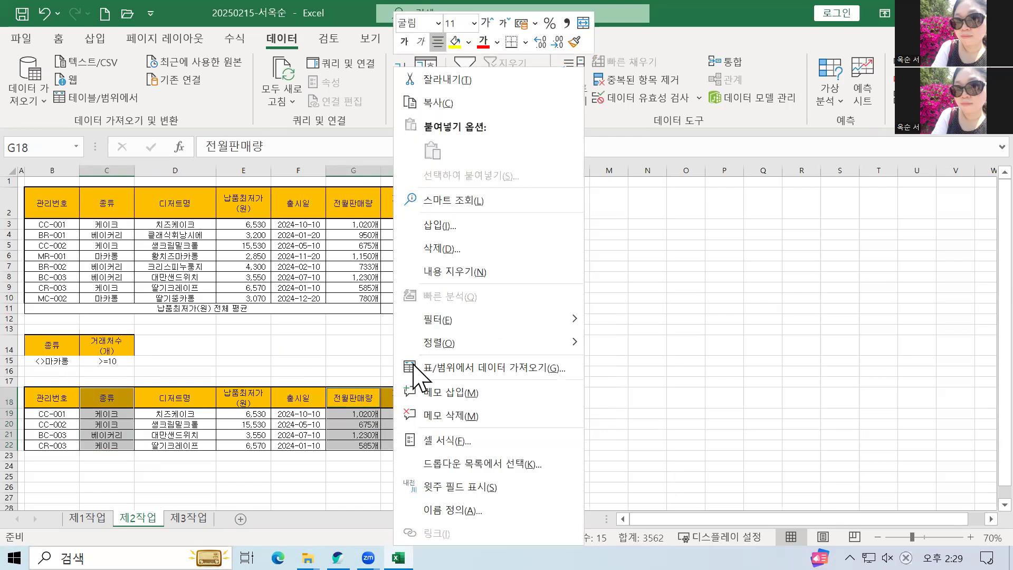
click(449, 243)
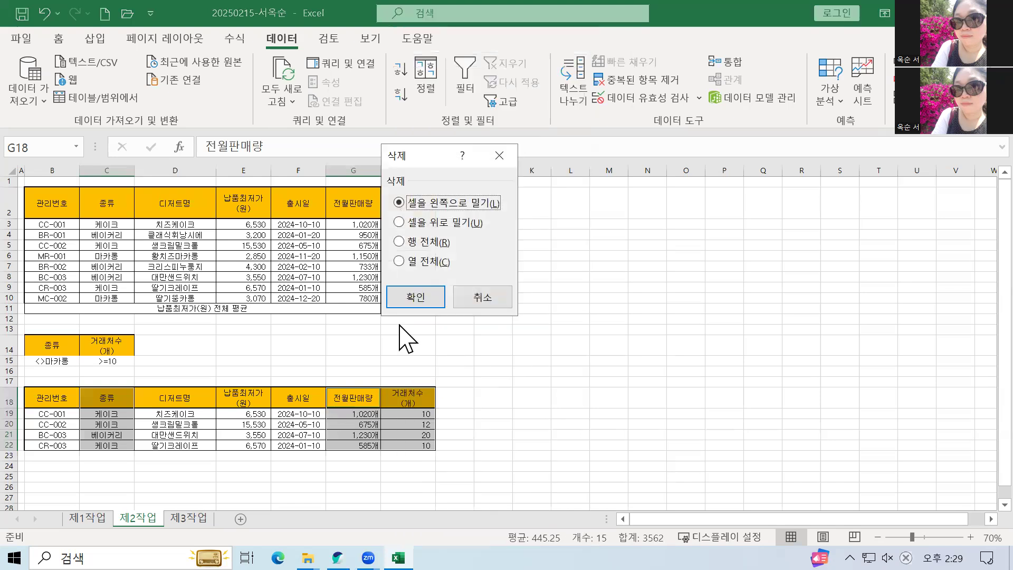
click(422, 298)
click(277, 414)
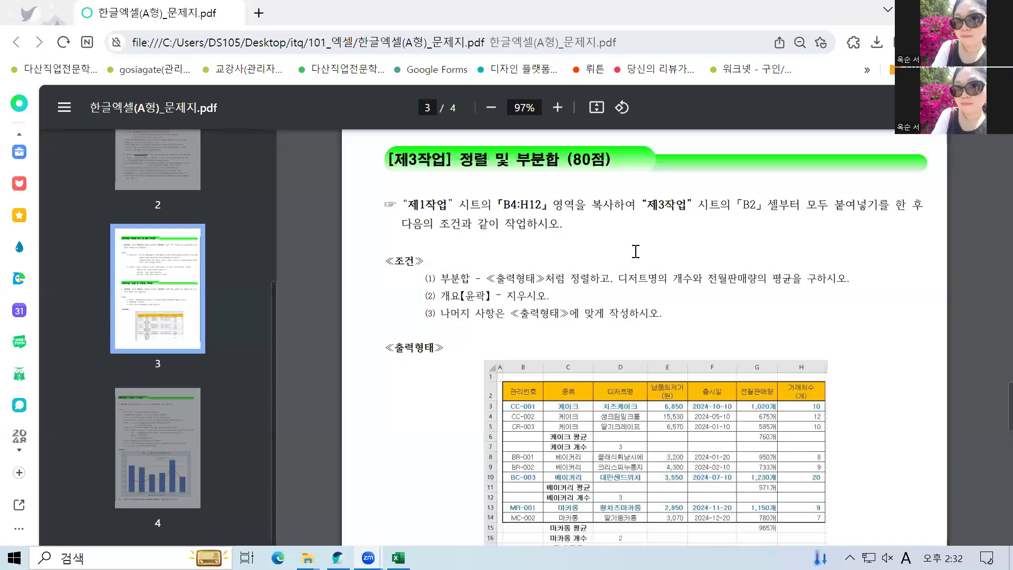
Read the 제3작업 instructions in the exam PDF for the range to copy and where to paste it.
drag(392, 168, 554, 187)
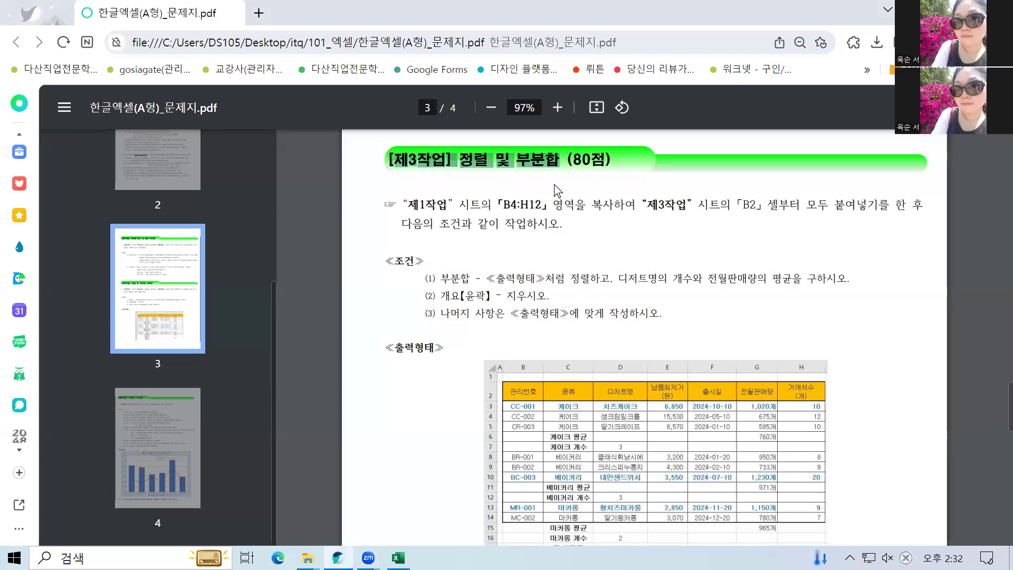
click(478, 249)
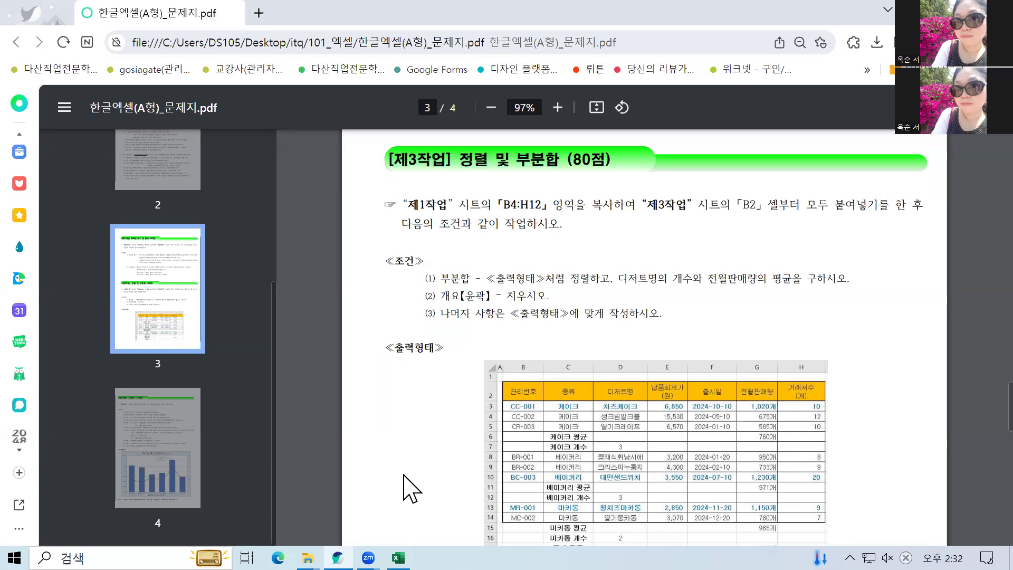
drag(408, 206, 542, 206)
drag(652, 202, 755, 202)
Copy range B4:H12 from the 제1작업 sheet in Excel and paste it at B2 of the 제3작업 sheet.
click(399, 557)
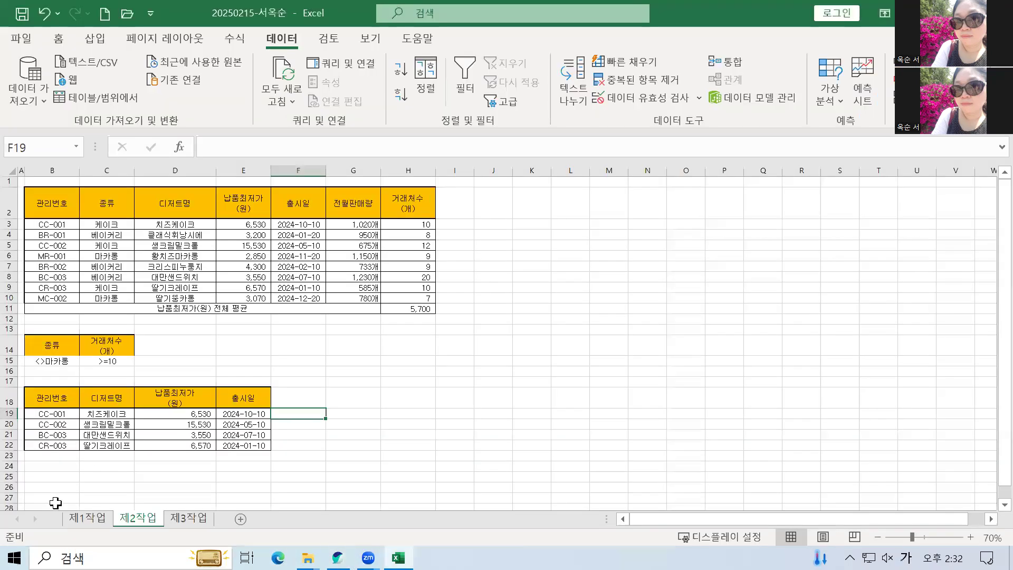
click(87, 518)
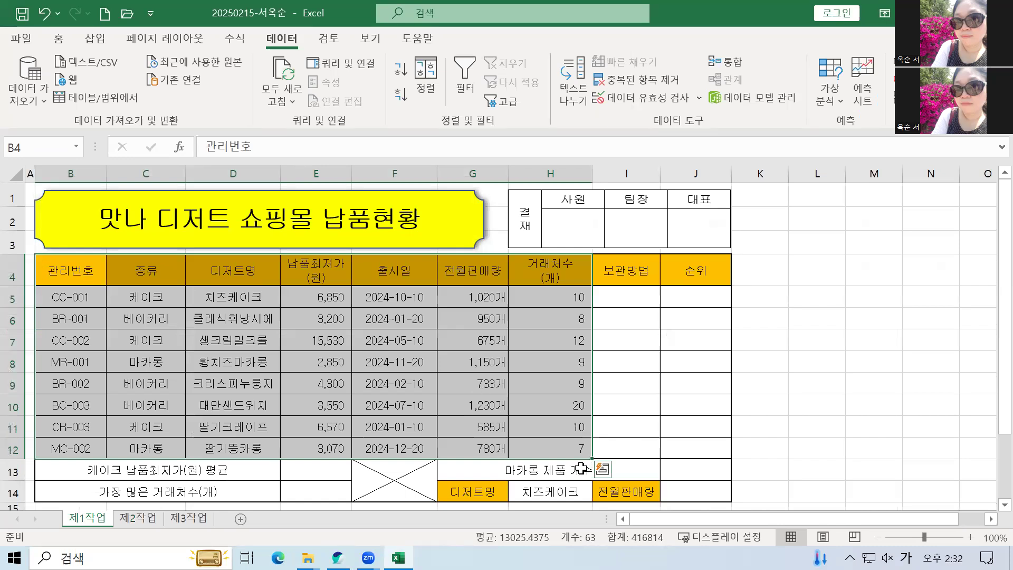
key(ctrl+c)
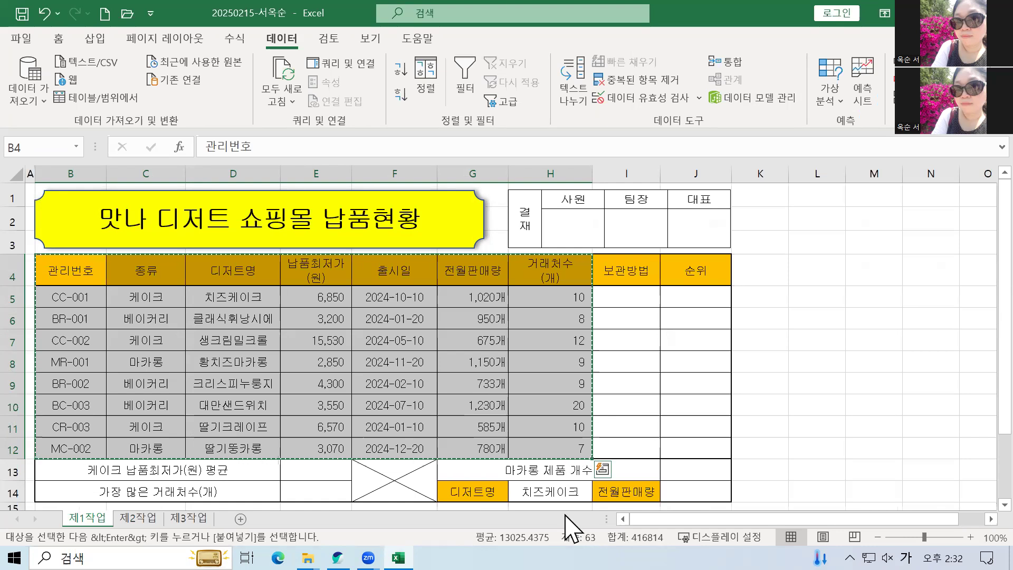
click(188, 517)
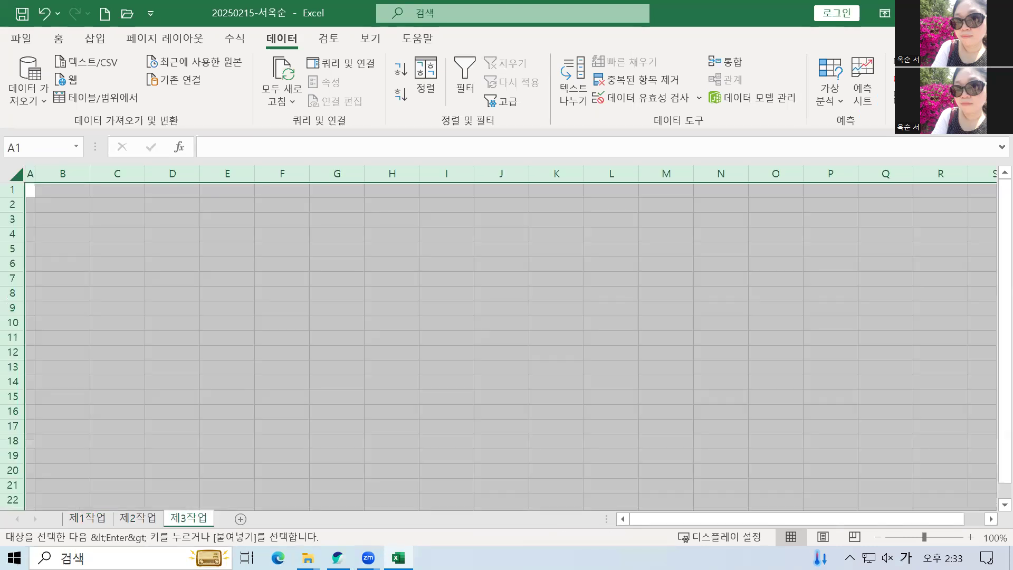
click(69, 209)
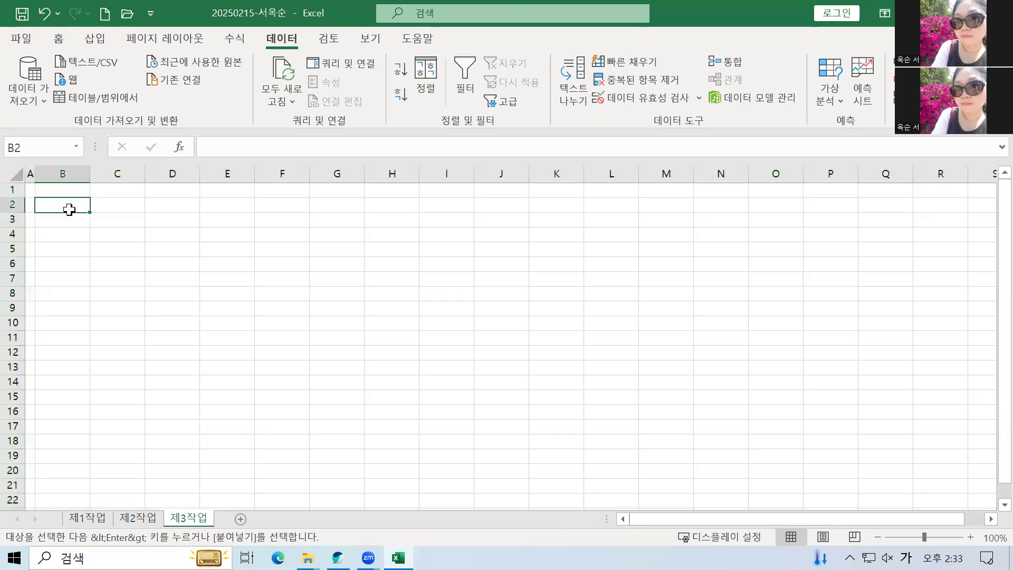
key(ctrl+v)
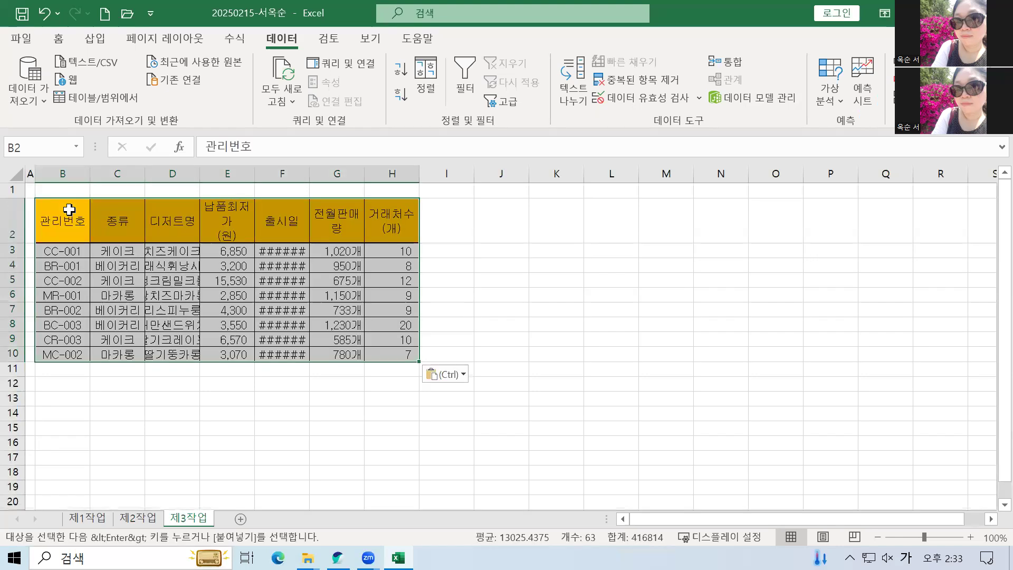
Widen columns B to H equally on the 제3작업 sheet so all pasted data fits.
drag(62, 170, 457, 174)
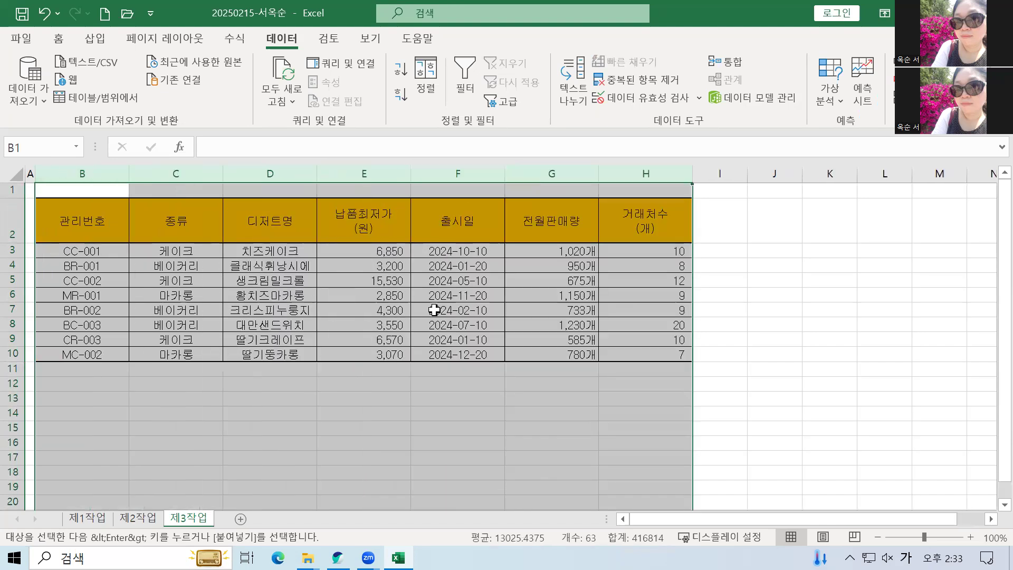
click(375, 369)
click(227, 261)
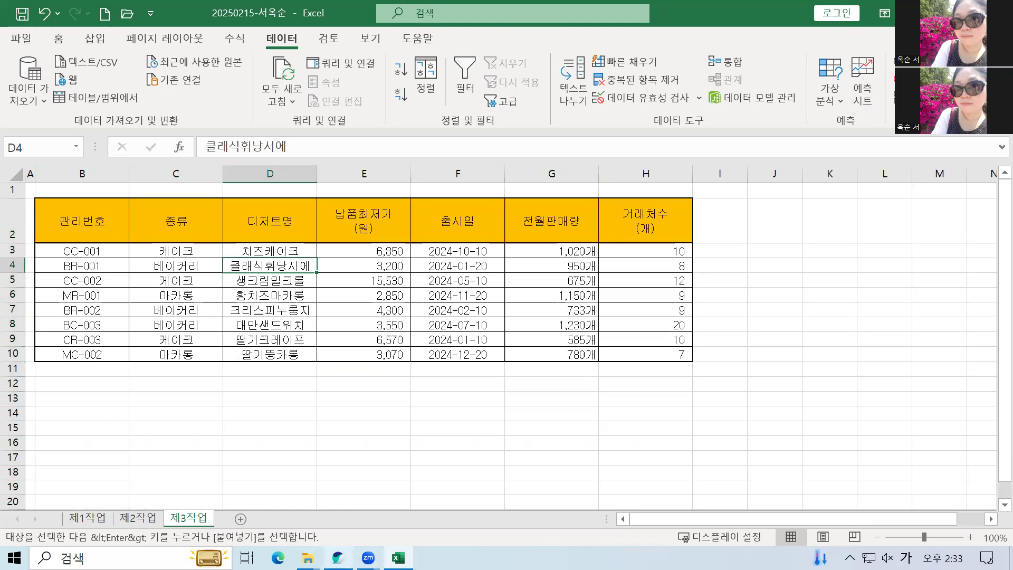
Read the 제3작업 sort and subtotal conditions and the sample output table in the exam PDF.
click(338, 557)
click(488, 406)
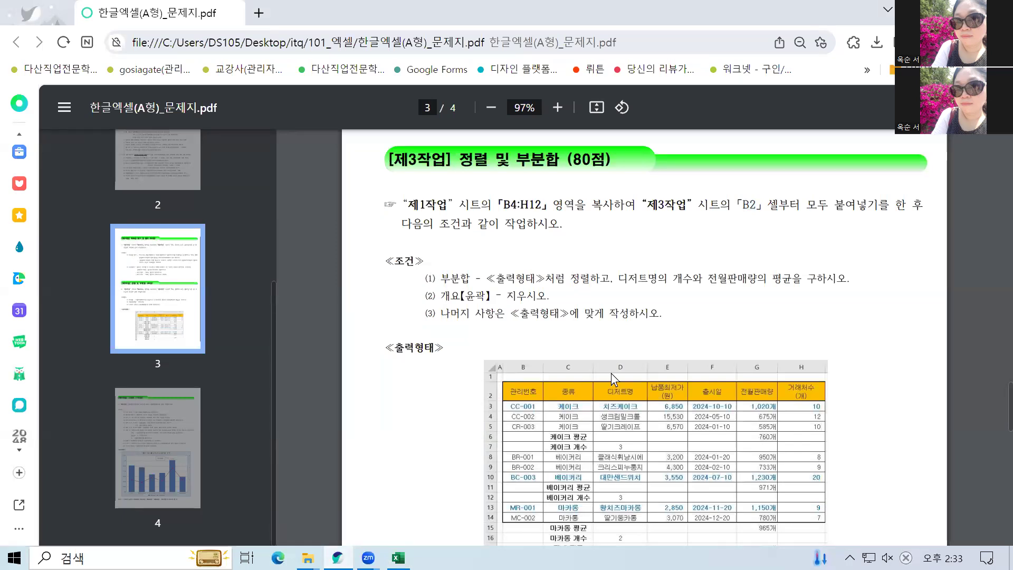
scroll(611, 372, down, 1)
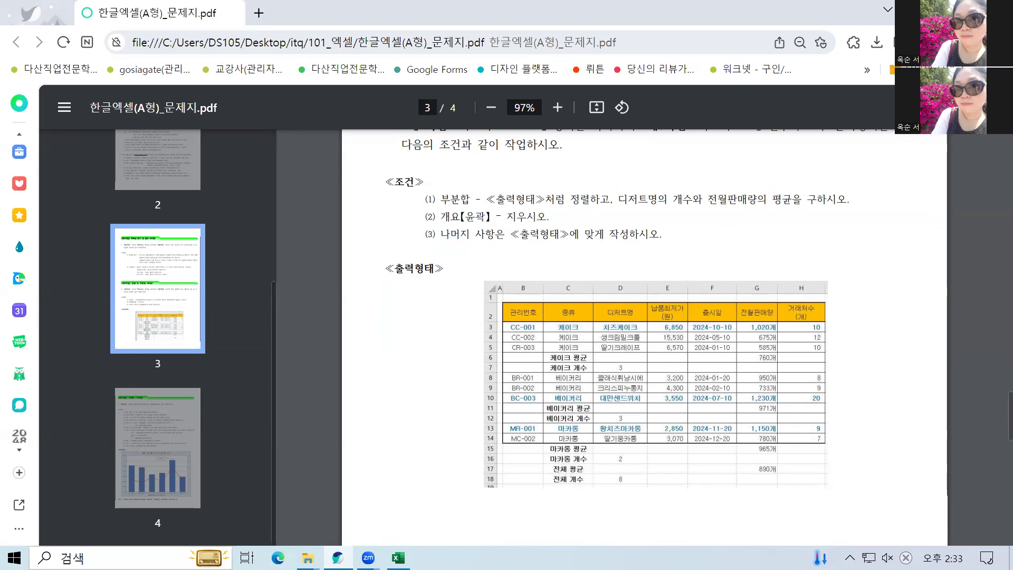
key(alt+Tab)
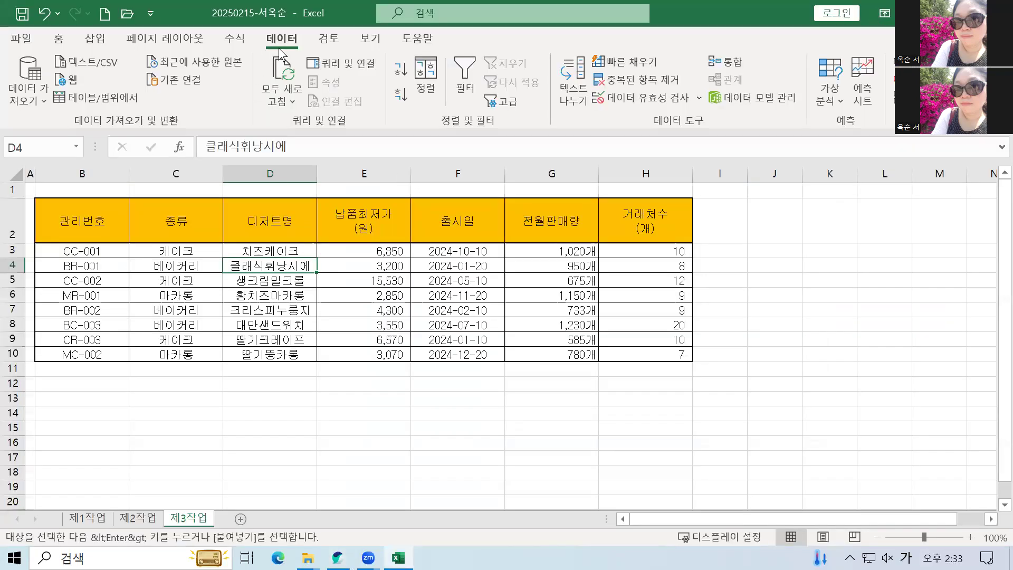
Set up a sort of the 제3작업 table in Excel with 종류 as the sort column.
click(265, 307)
click(396, 296)
key(Up)
key(Up)
key(Up)
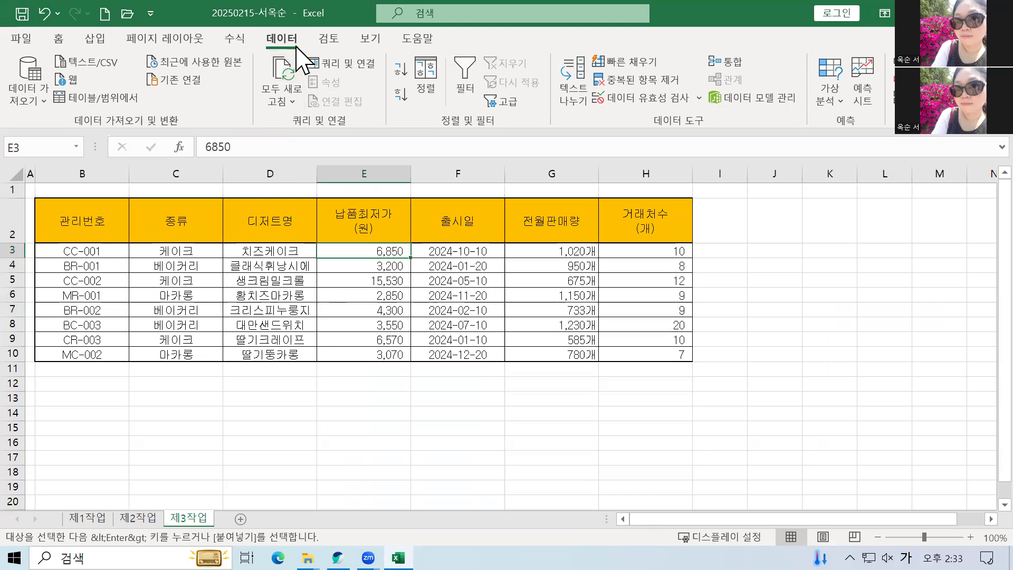
click(425, 74)
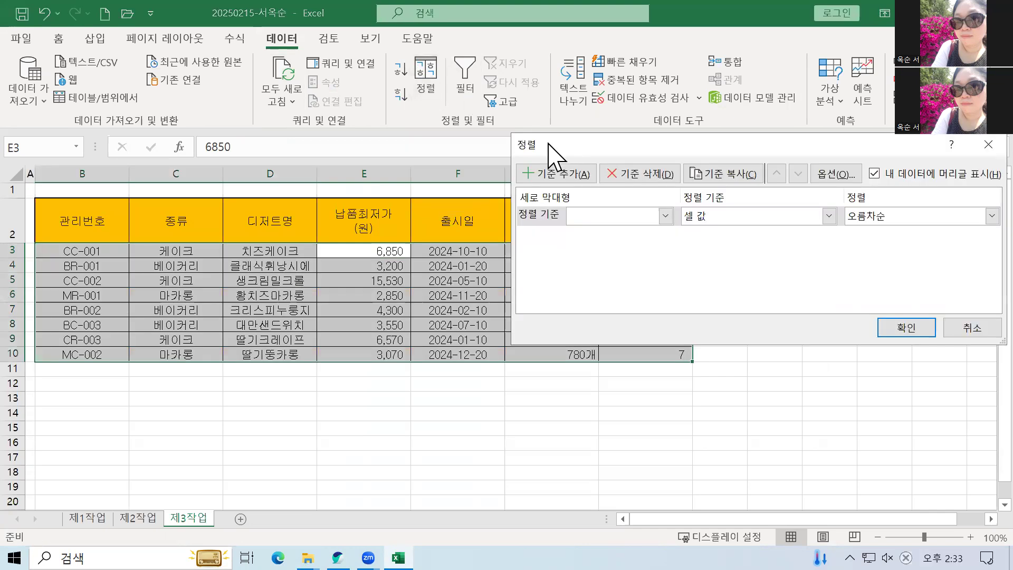
drag(547, 144, 200, 175)
drag(357, 188, 458, 203)
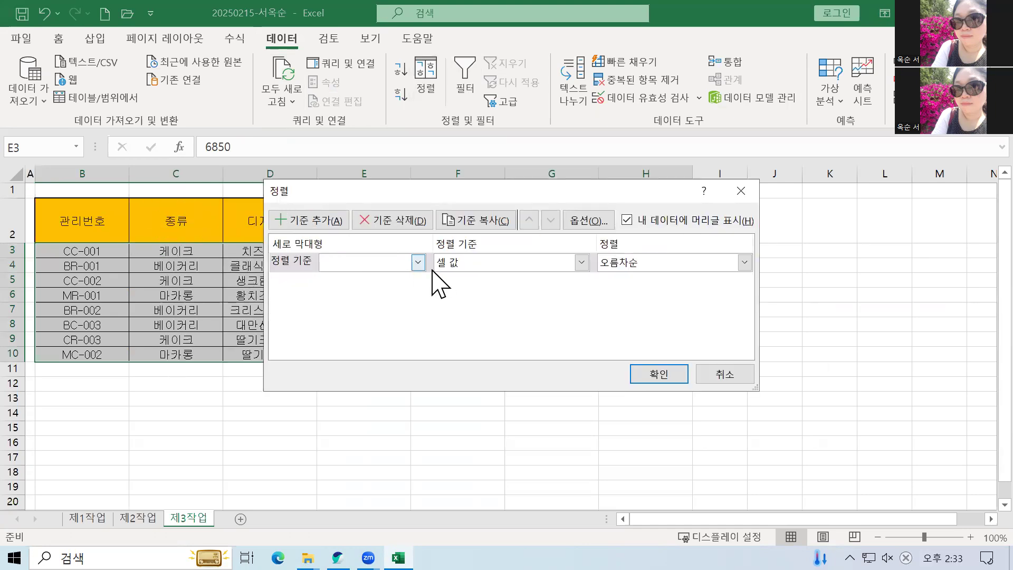
click(417, 263)
click(399, 295)
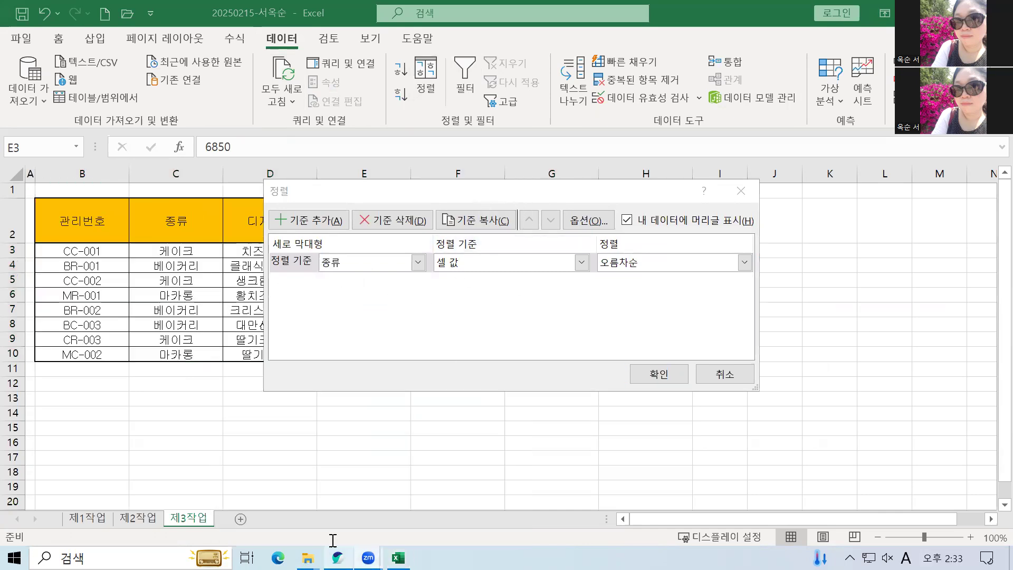
Check the 종류 order in the exam PDF's sample output and apply the sort in descending order (내림차순).
click(338, 558)
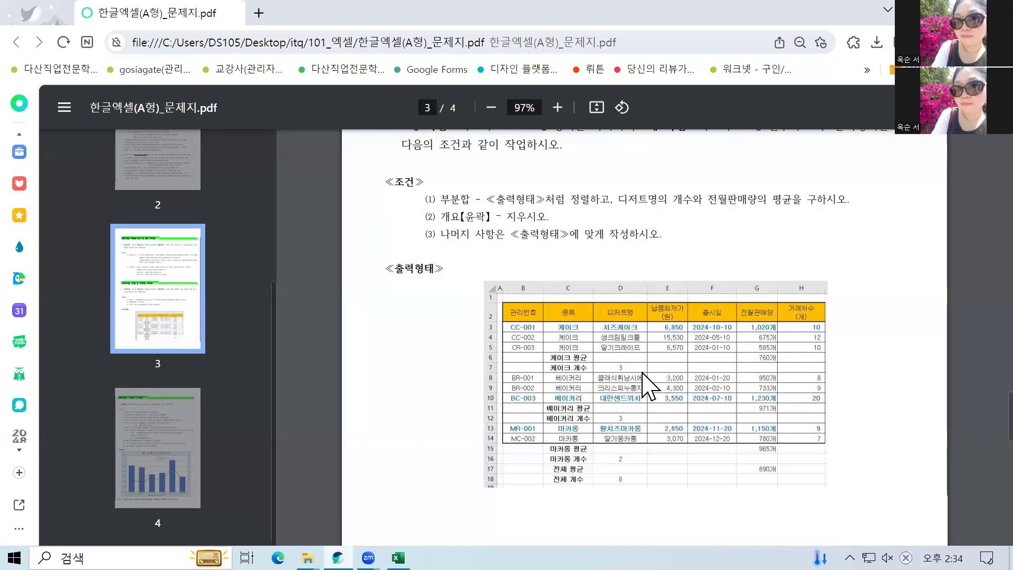
key(alt+Tab)
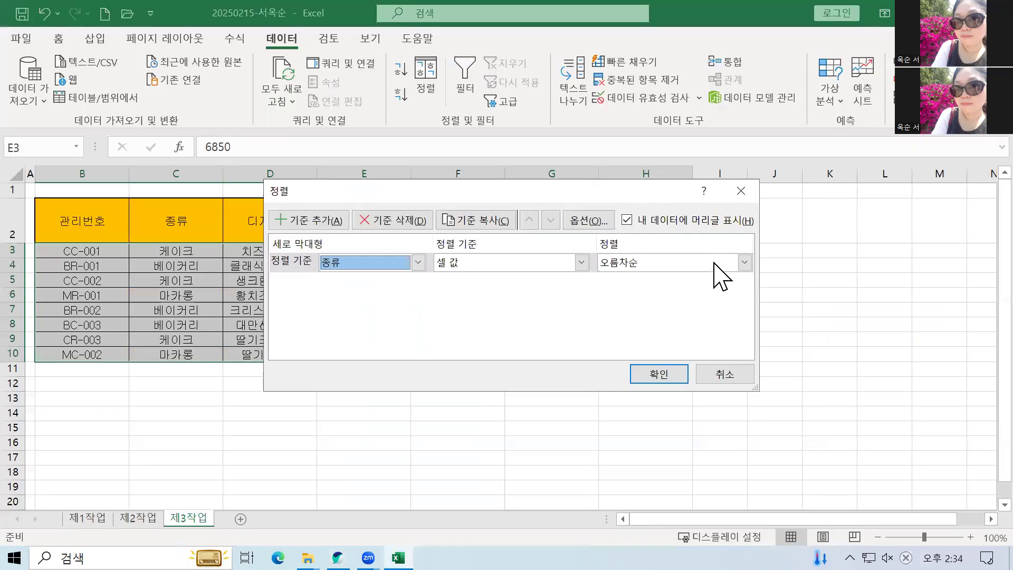
click(744, 262)
click(701, 298)
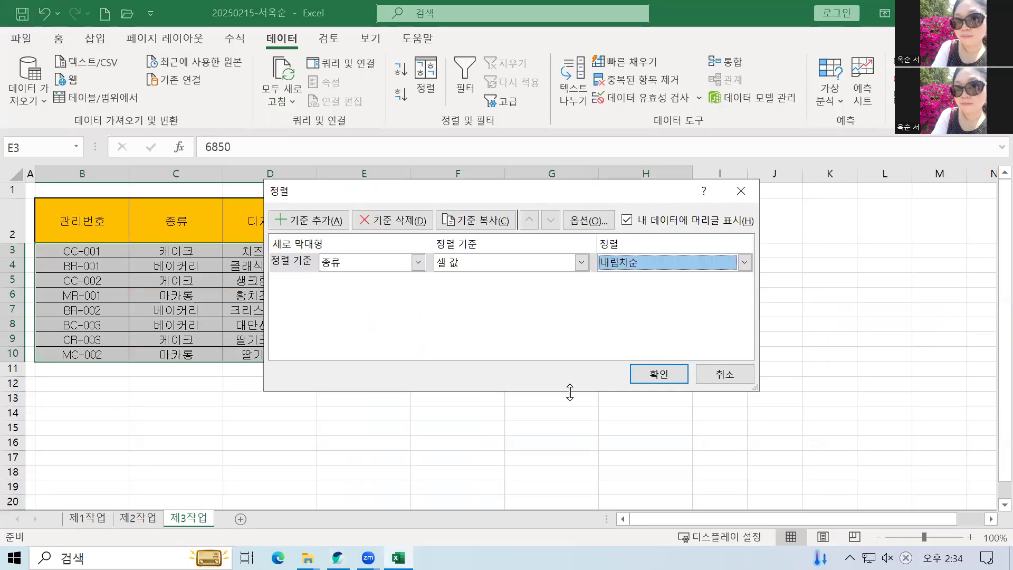
click(659, 373)
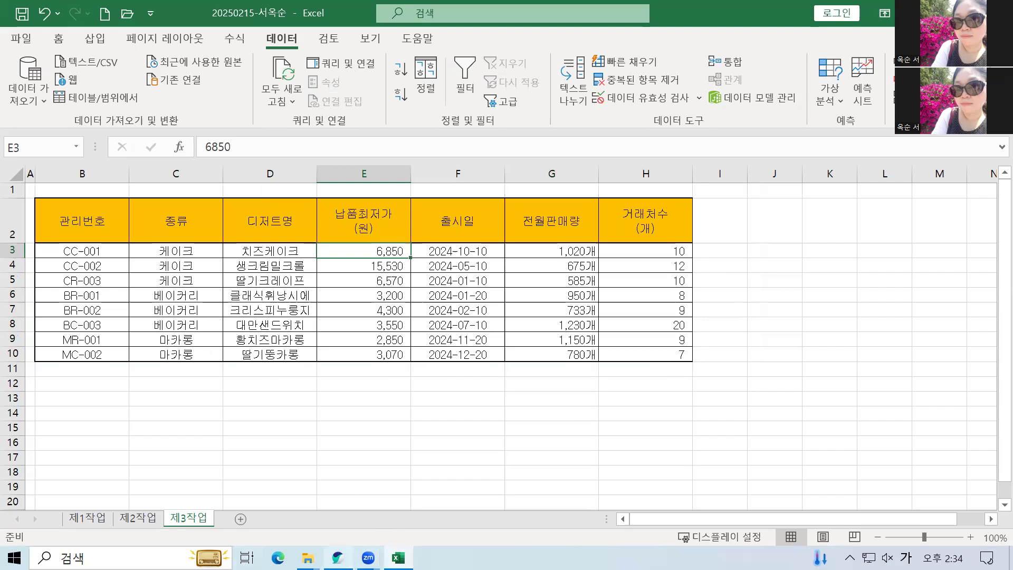
click(337, 557)
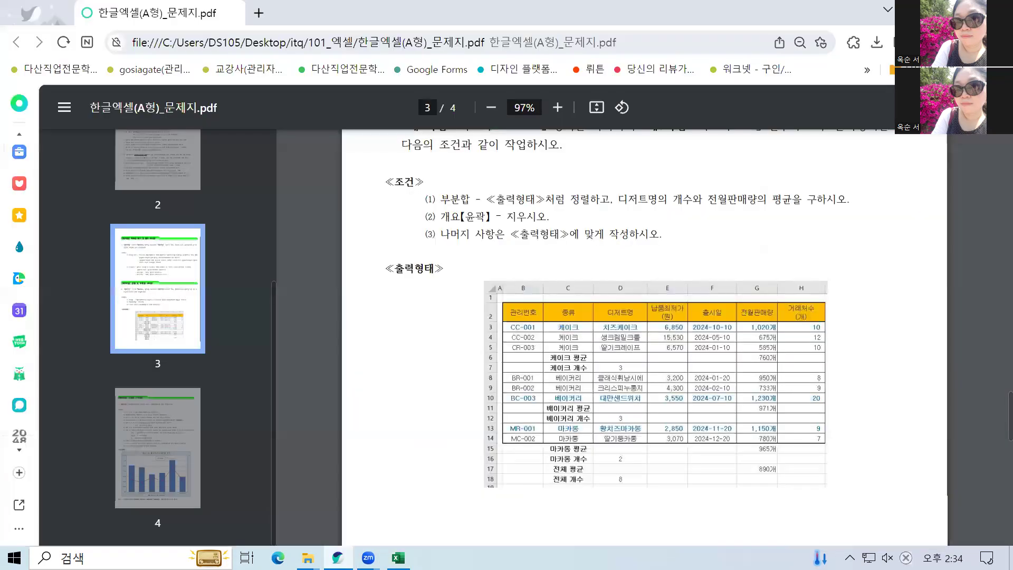
click(959, 9)
scroll(442, 264, down, 3)
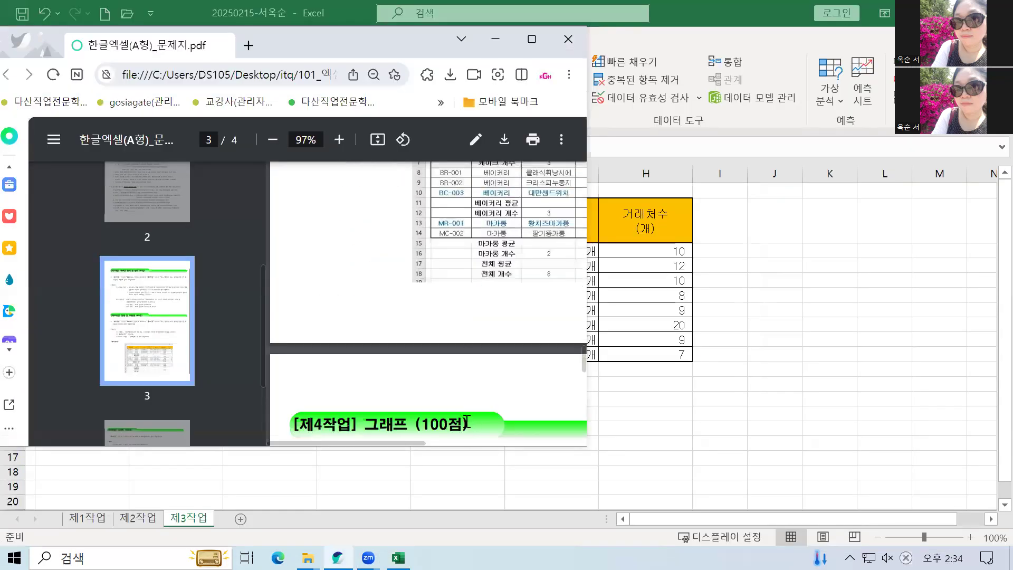
scroll(466, 422, up, 2)
drag(397, 438, 449, 446)
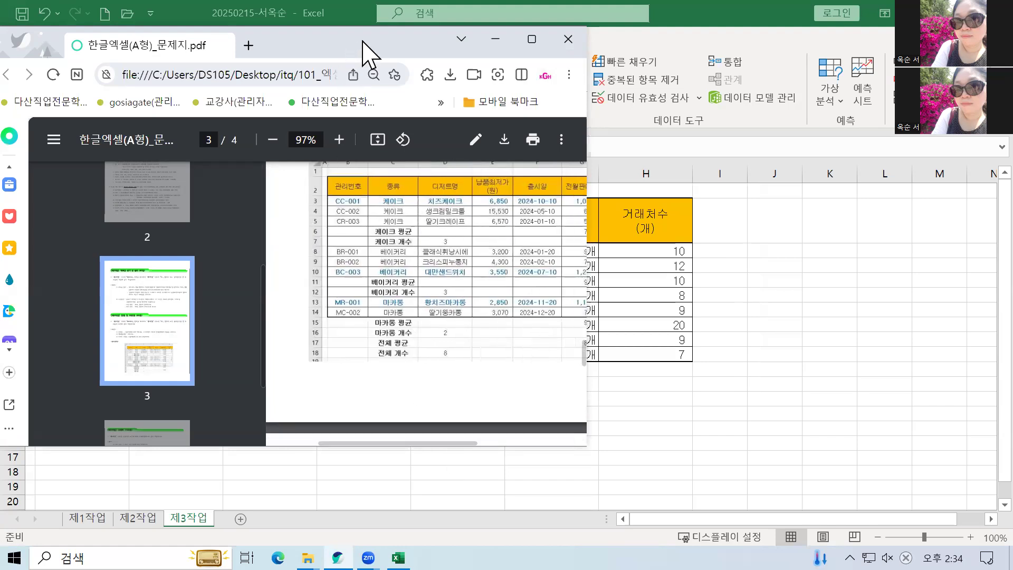
drag(362, 40, 733, 42)
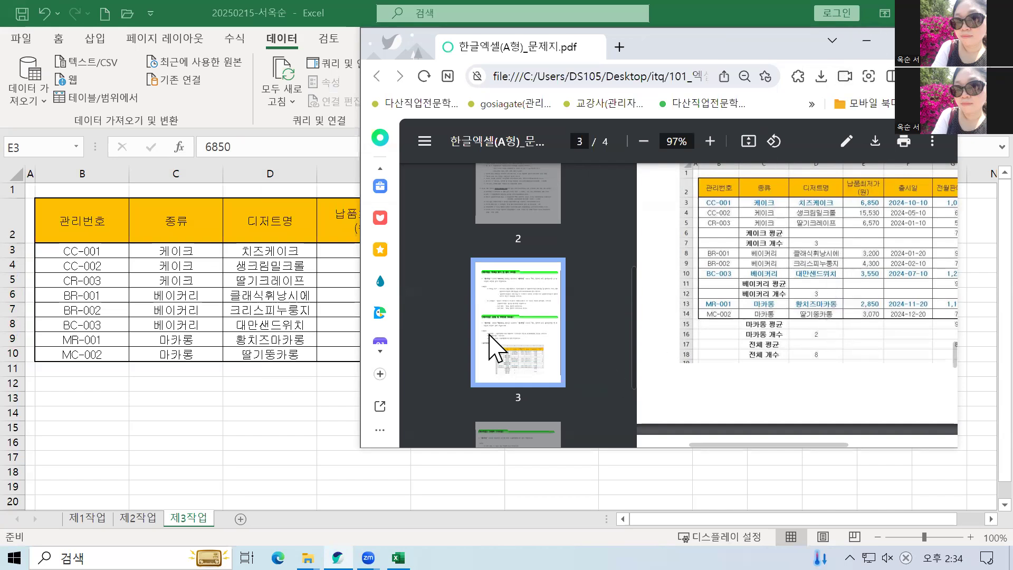
click(153, 310)
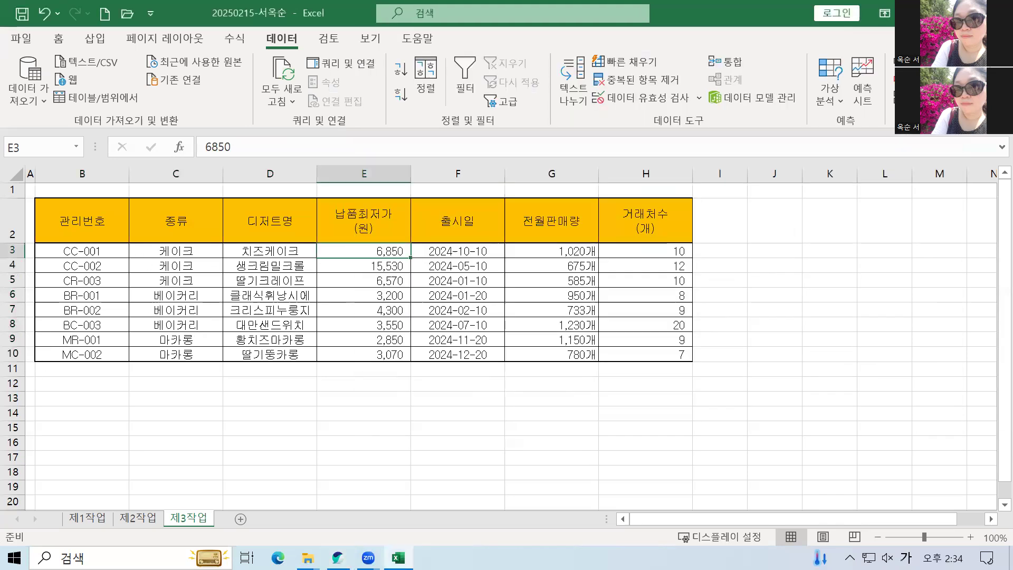
Read the 제3작업 subtotal condition in the exam PDF for the columns and functions required.
click(337, 558)
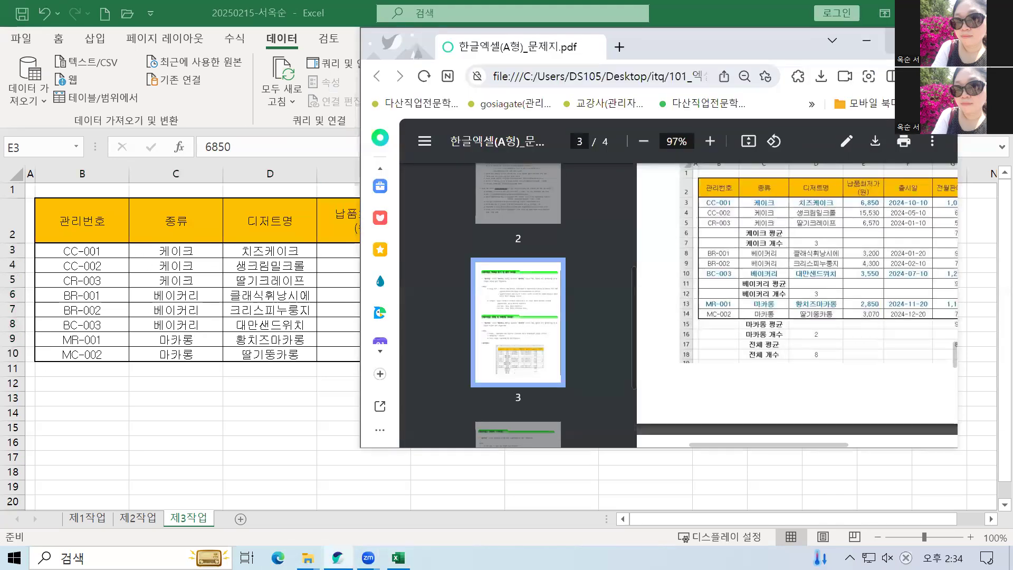
click(890, 40)
scroll(418, 264, up, 5)
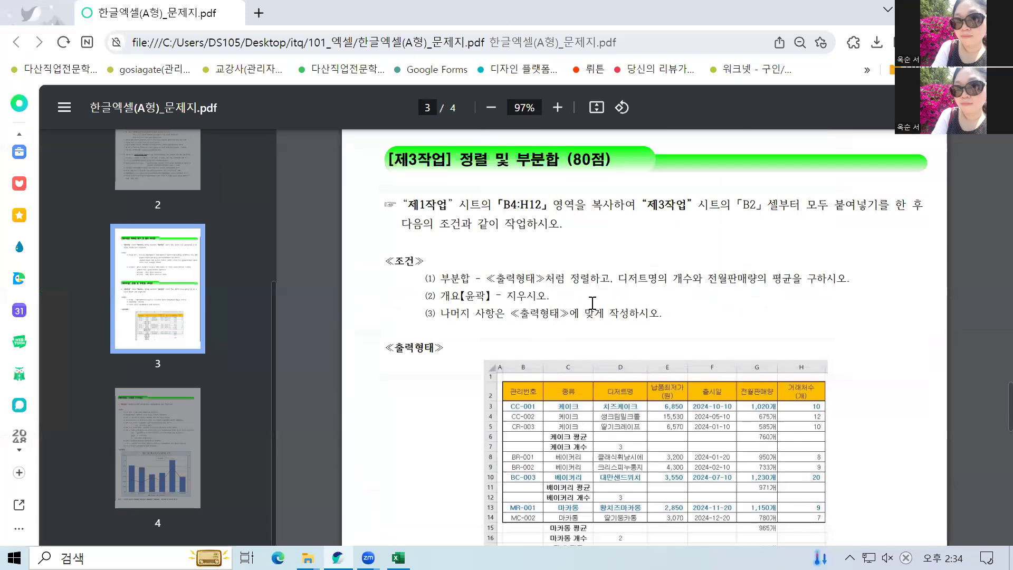
drag(620, 279, 783, 270)
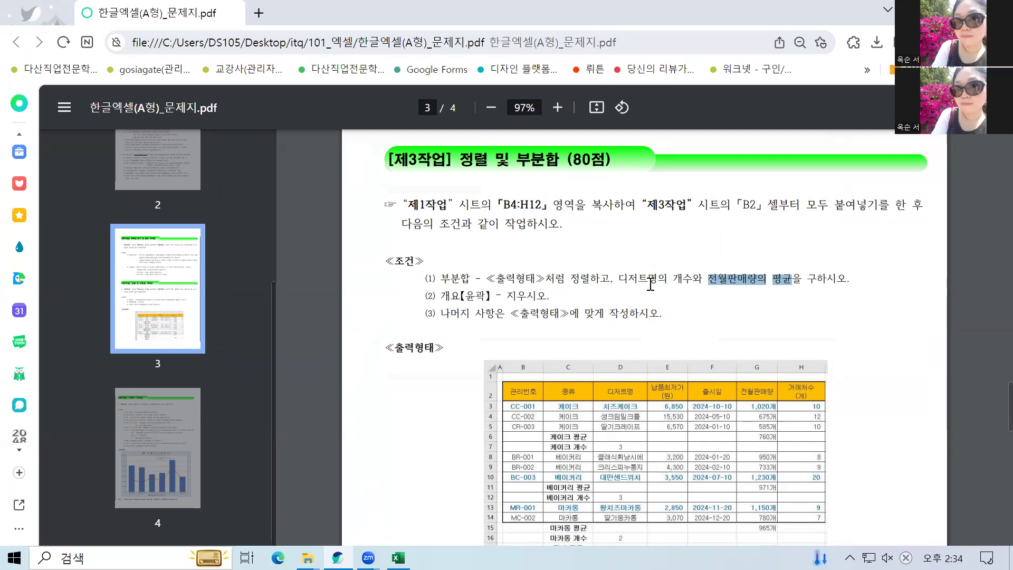
click(651, 285)
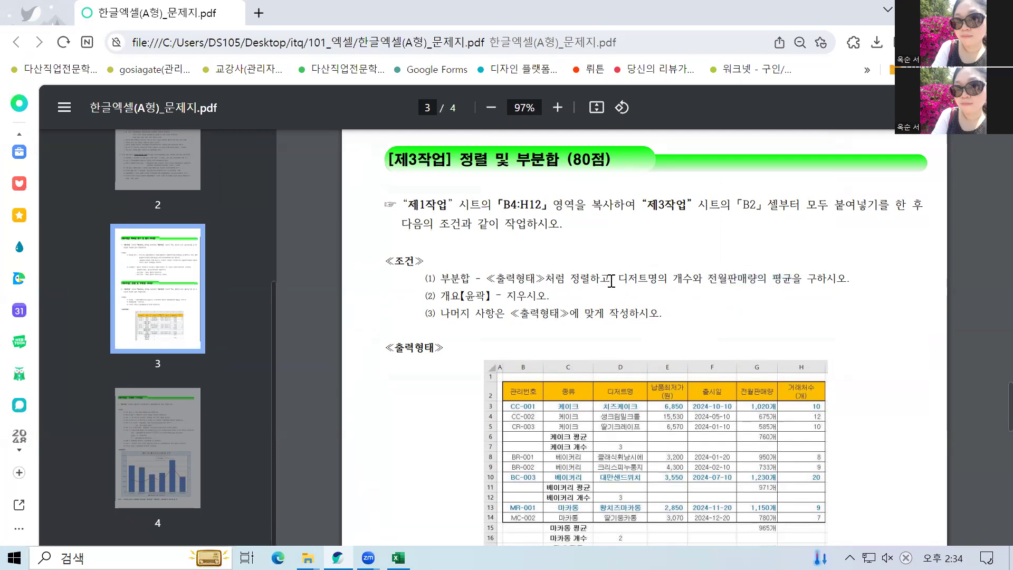
drag(602, 279, 742, 280)
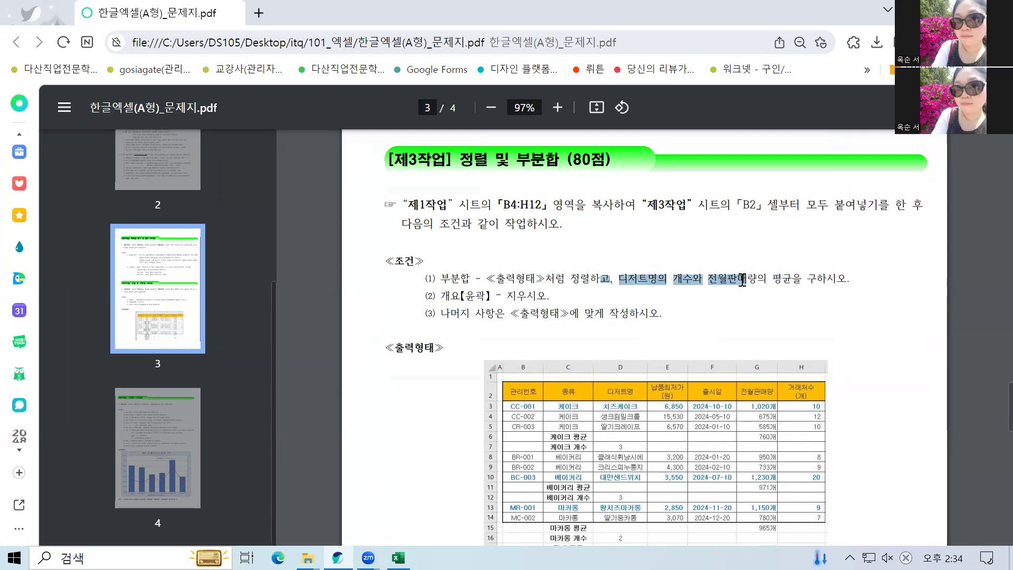
click(659, 329)
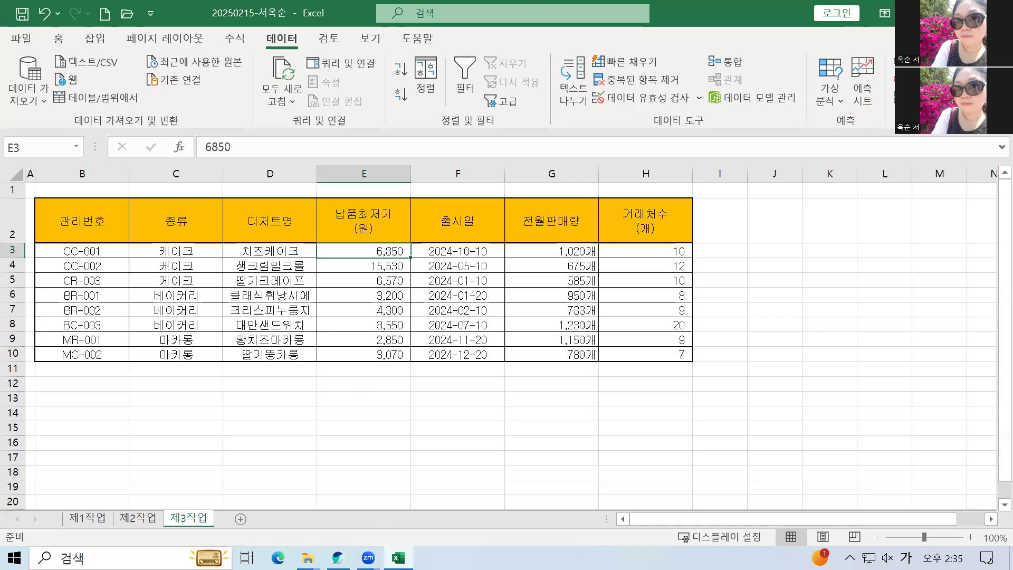
click(338, 558)
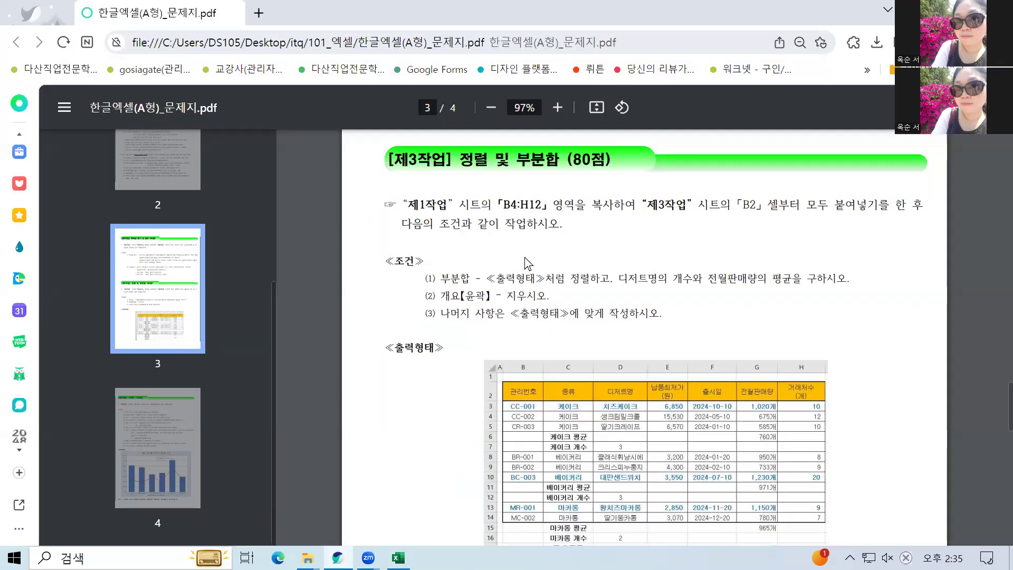
drag(637, 287, 690, 286)
click(920, 9)
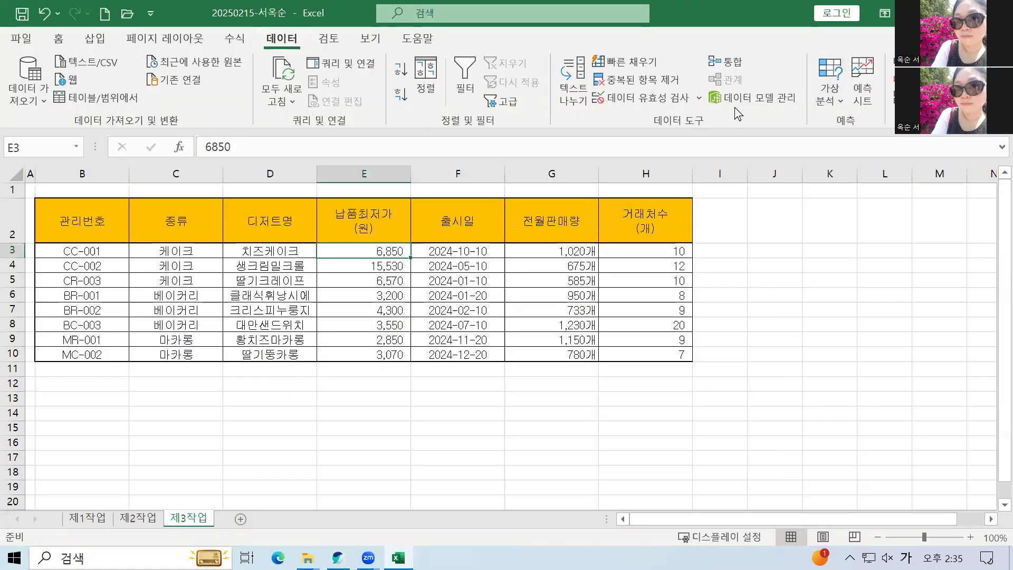
Set up a subtotal for the 제3작업 table in Excel, grouped by 종류 with the 개수 function.
click(916, 98)
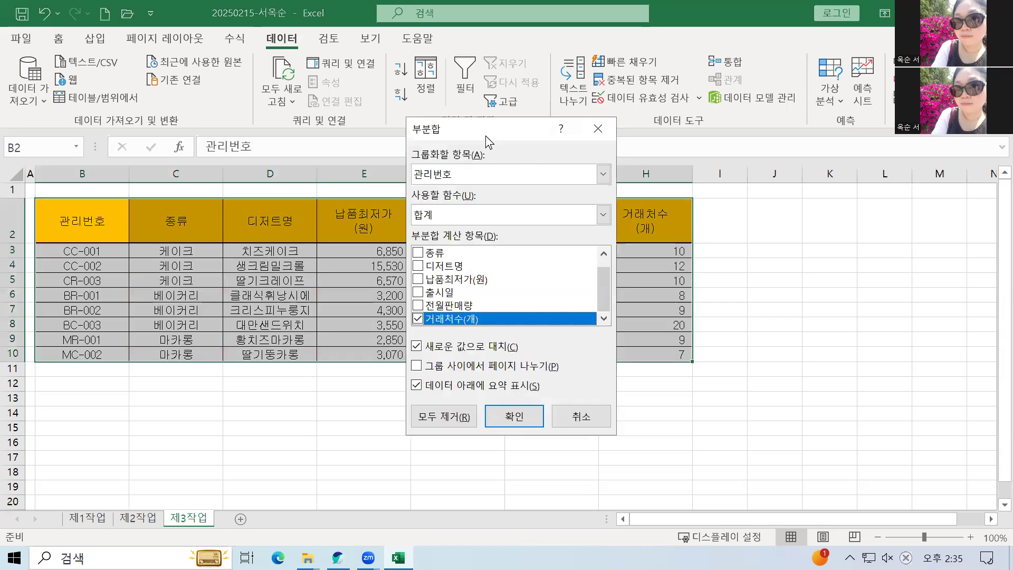
drag(488, 138, 613, 201)
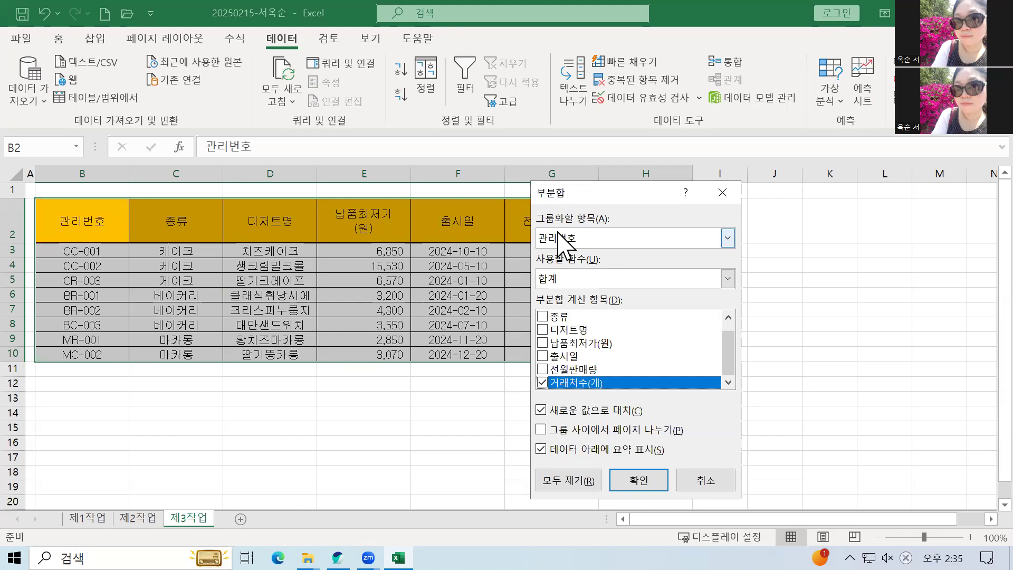
click(668, 239)
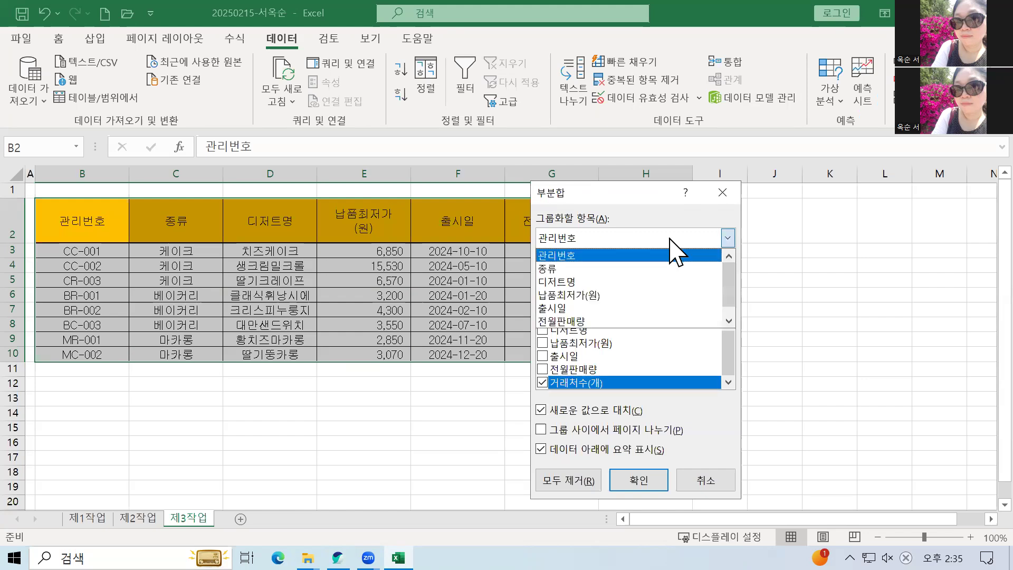
click(613, 269)
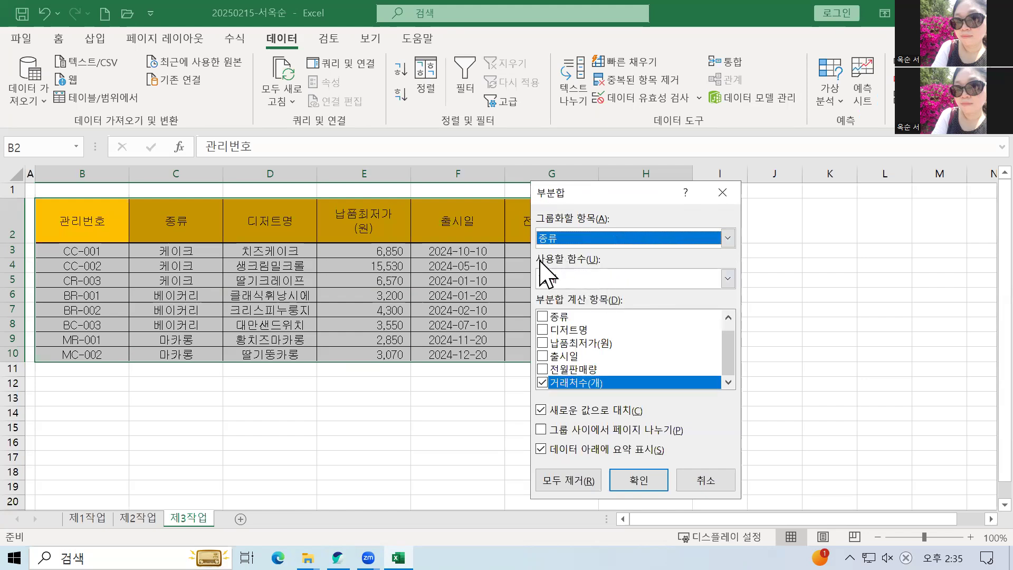
click(585, 280)
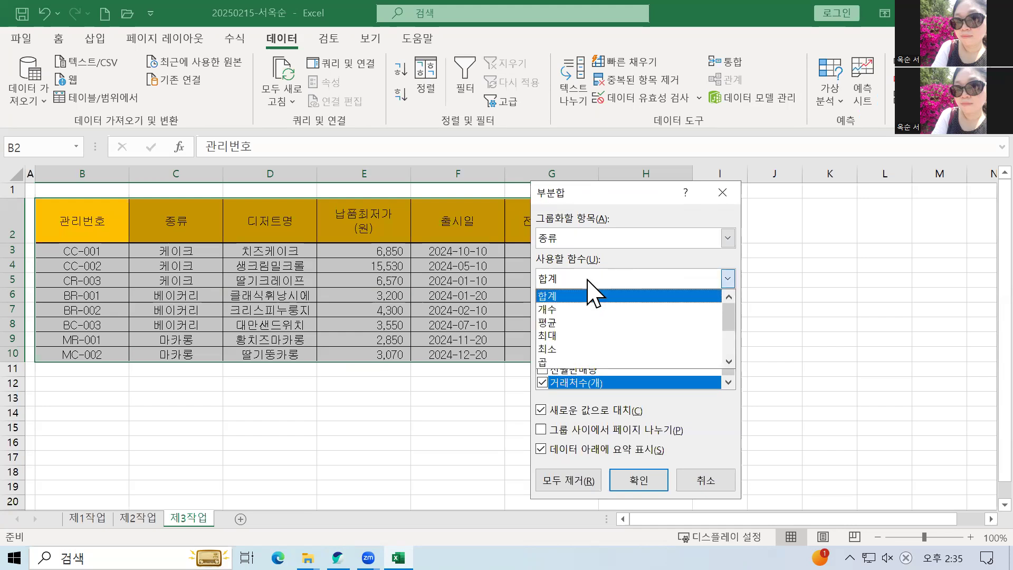
click(577, 308)
Apply the subtotal to 디저트명 only instead of 거래처수(개), with replacing of existing subtotals (새로운 값으로 대치) turned off.
click(542, 383)
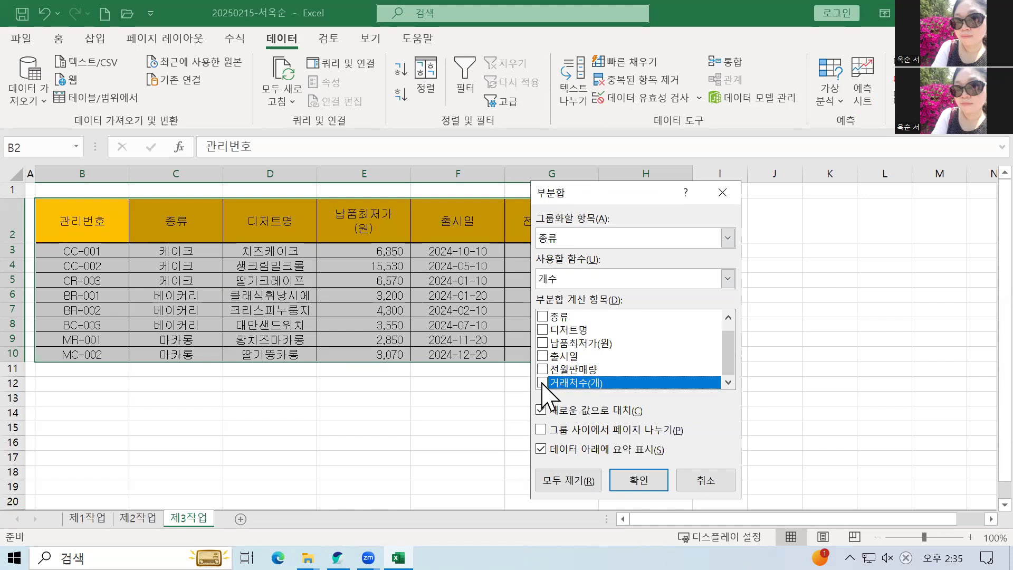
click(542, 330)
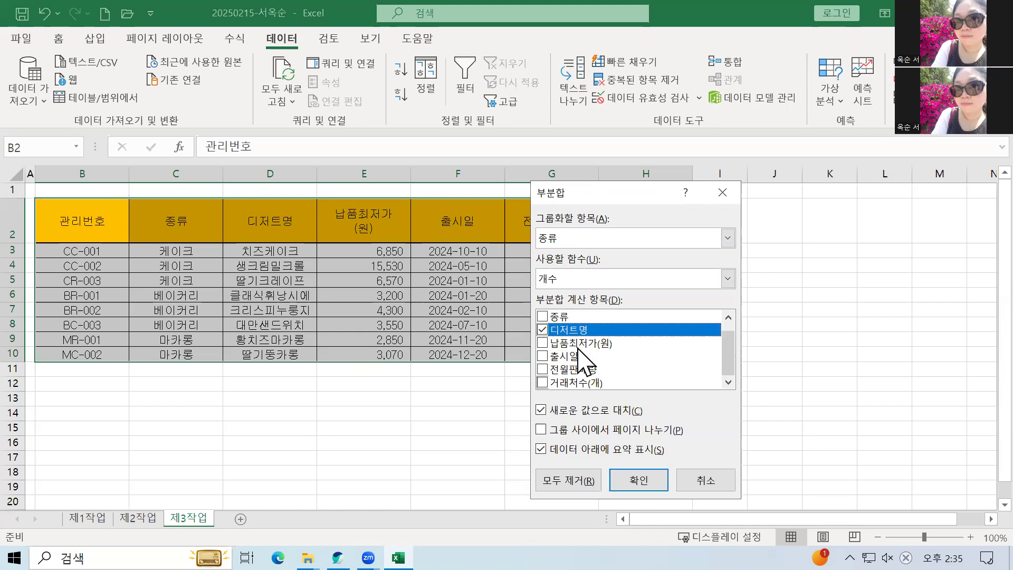
mouse_move(728, 345)
mouse_down()
mouse_move(729, 313)
mouse_move(727, 355)
mouse_up()
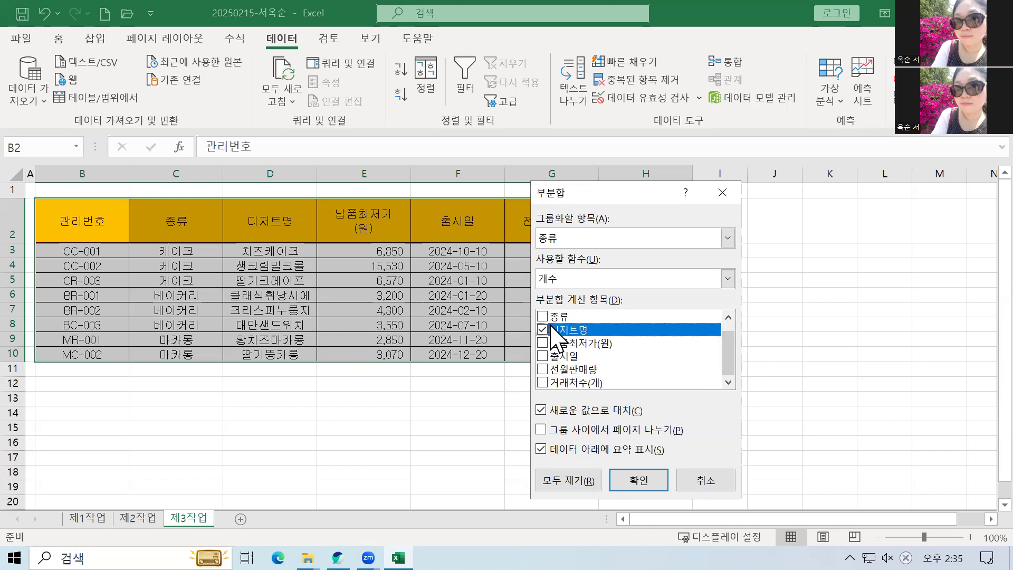
click(542, 411)
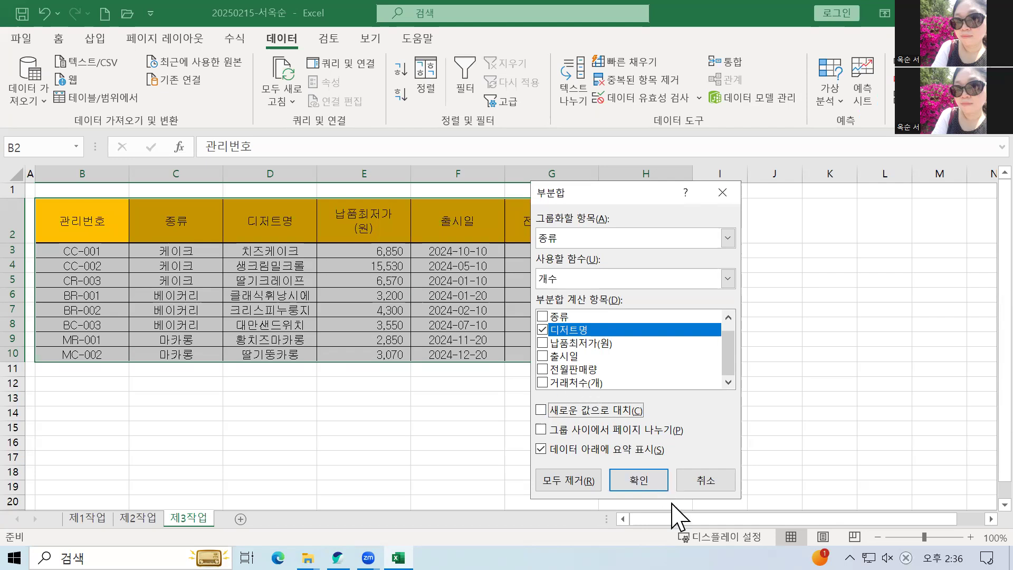
click(640, 477)
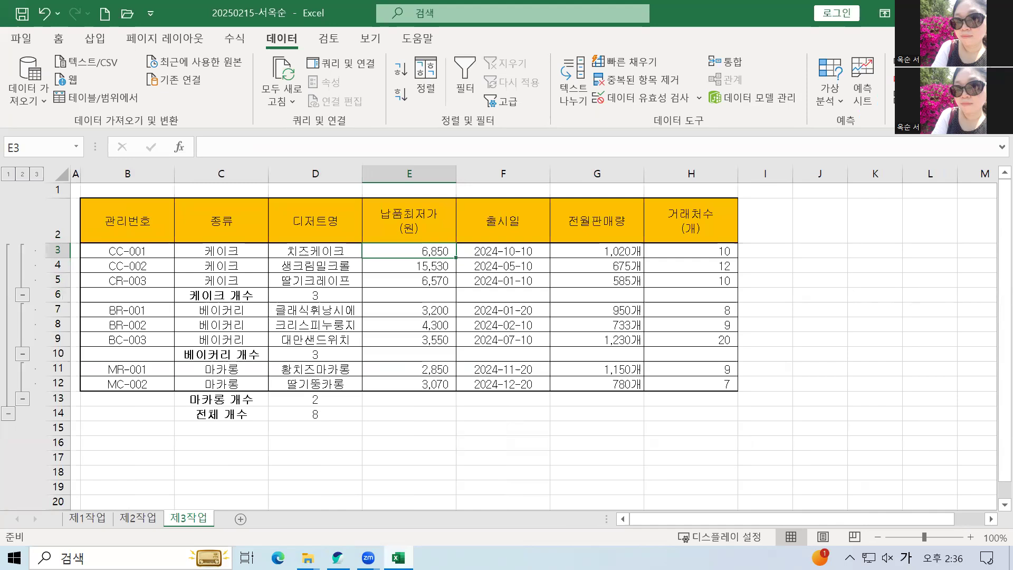
Check the second subtotal column (전월판매량) and its function in the exam PDF's 제3작업 conditions and return to Excel.
key(alt+Tab)
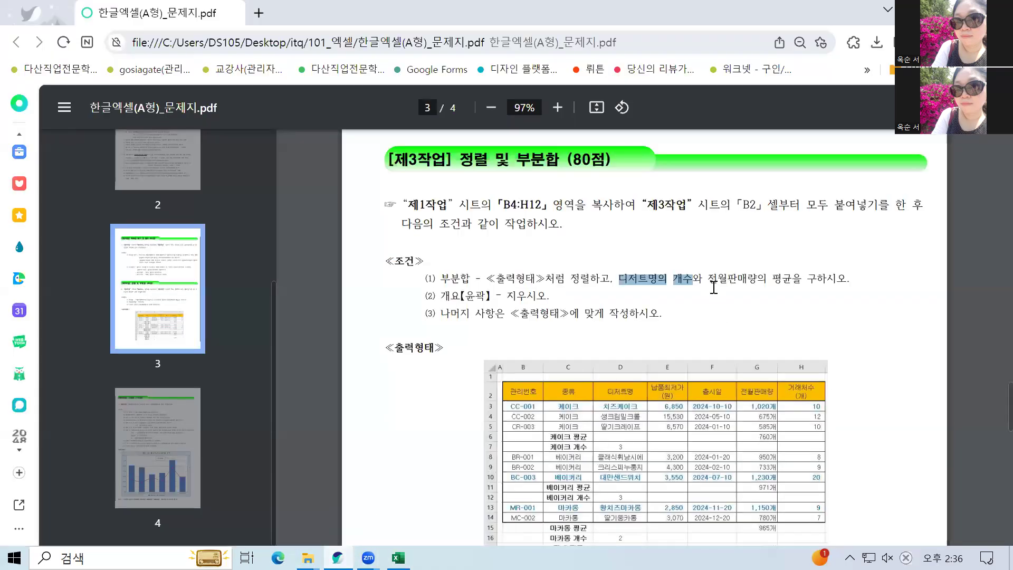
drag(707, 285, 758, 285)
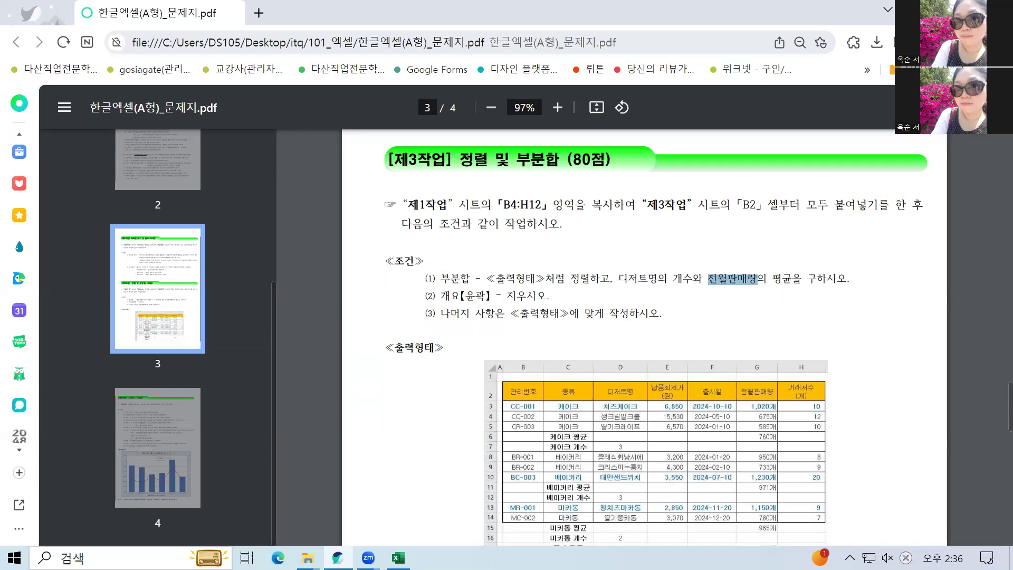
key(alt+Tab)
Add a second subtotal to the 제3작업 table with the 평균 function on 전월판매량 only instead of 디저트명, and clear the outline.
click(422, 266)
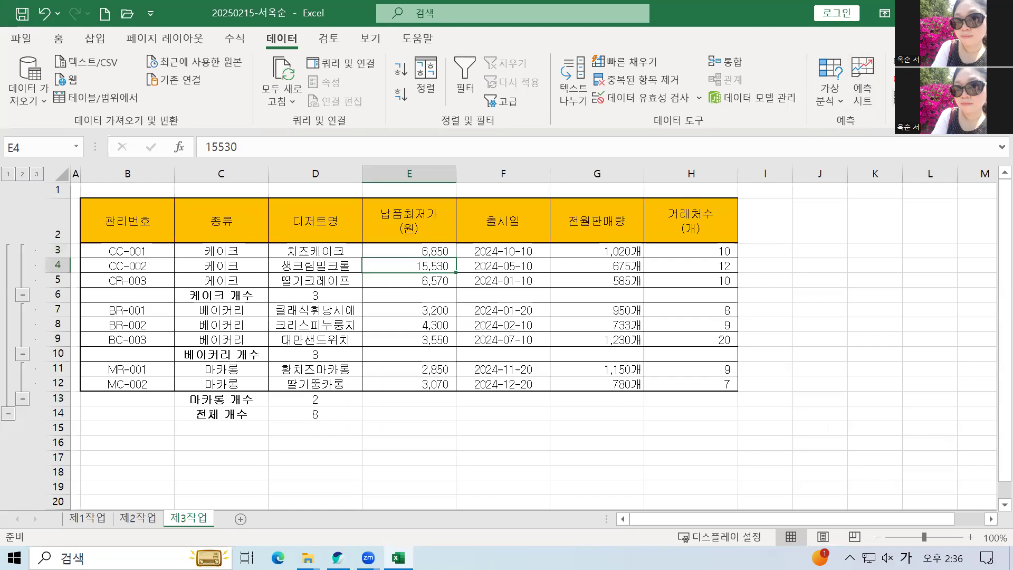
click(917, 99)
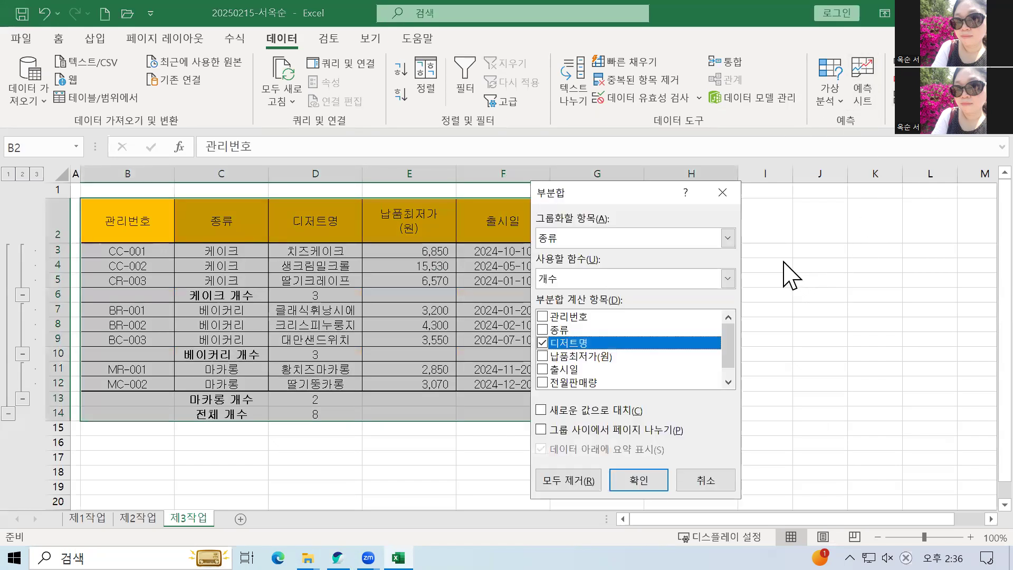
click(727, 279)
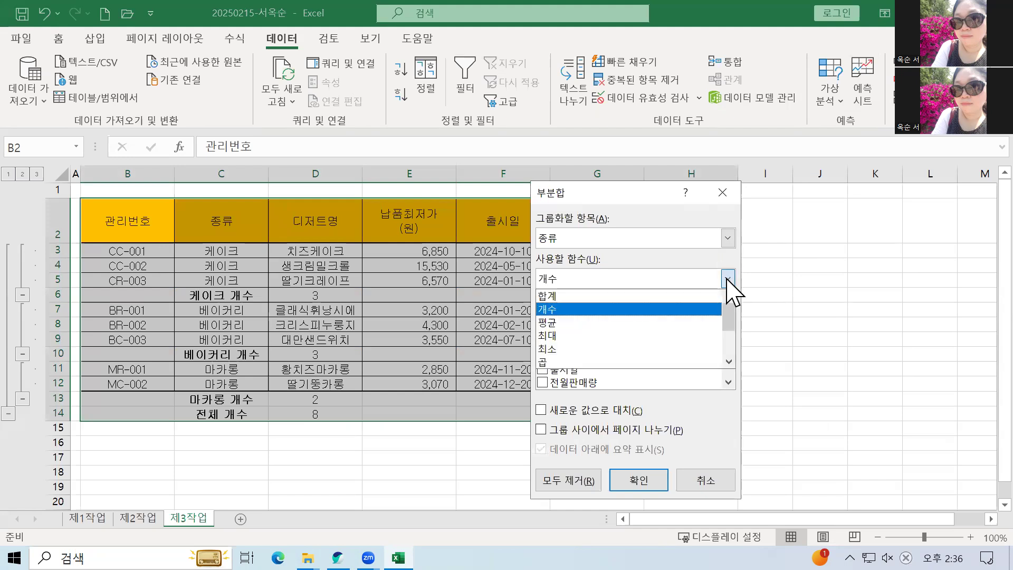
click(562, 323)
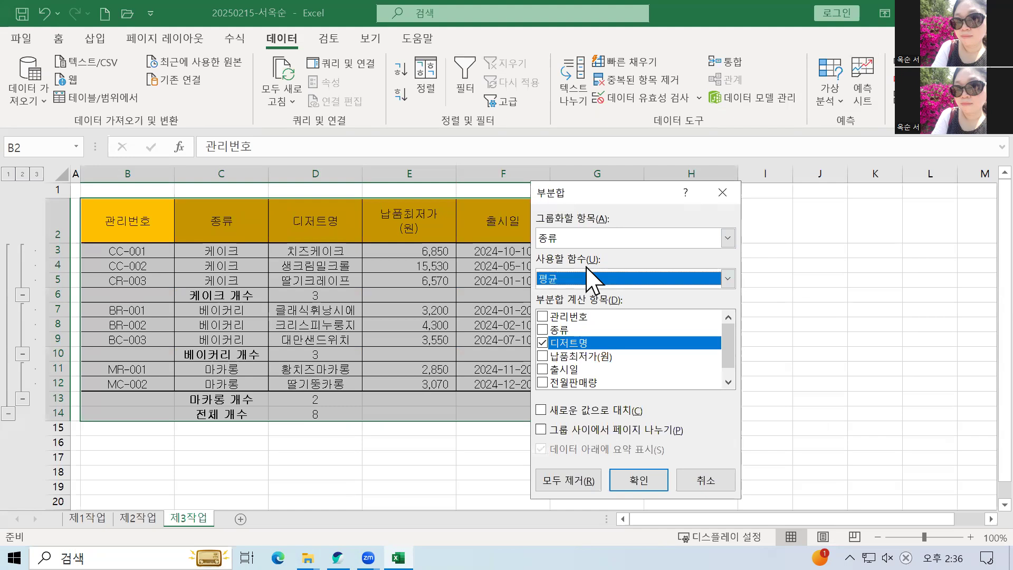
click(542, 343)
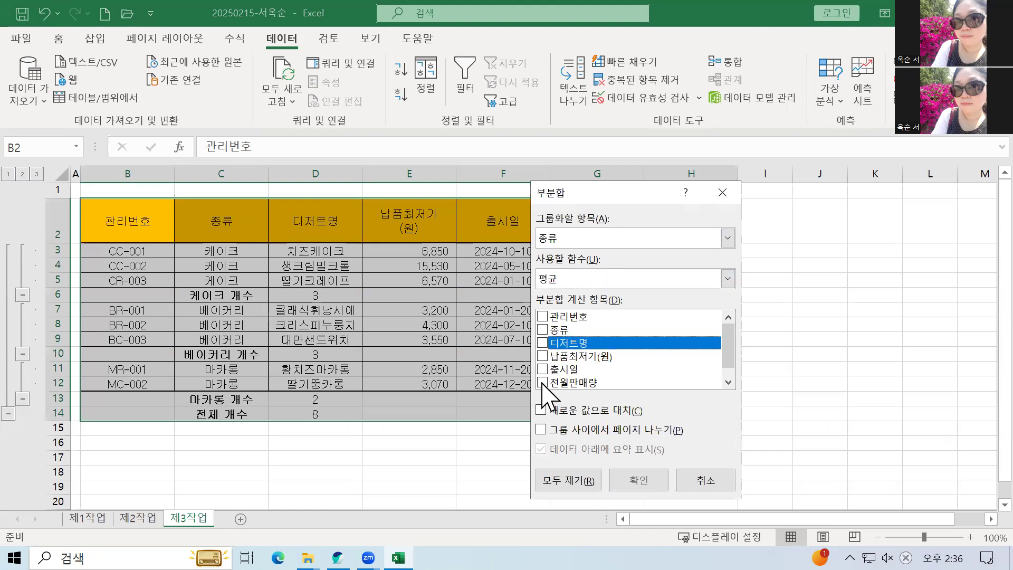
click(541, 381)
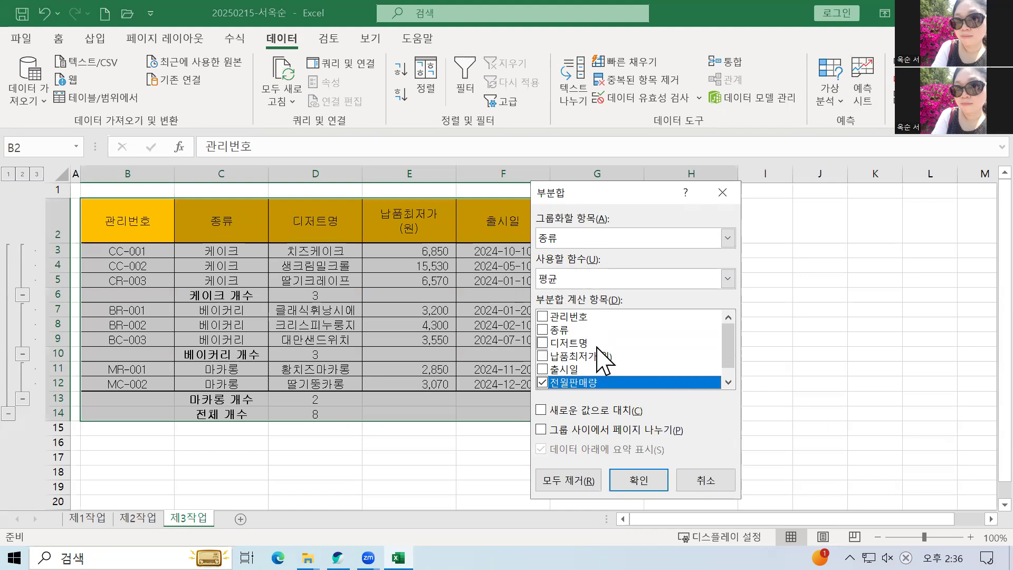
click(638, 485)
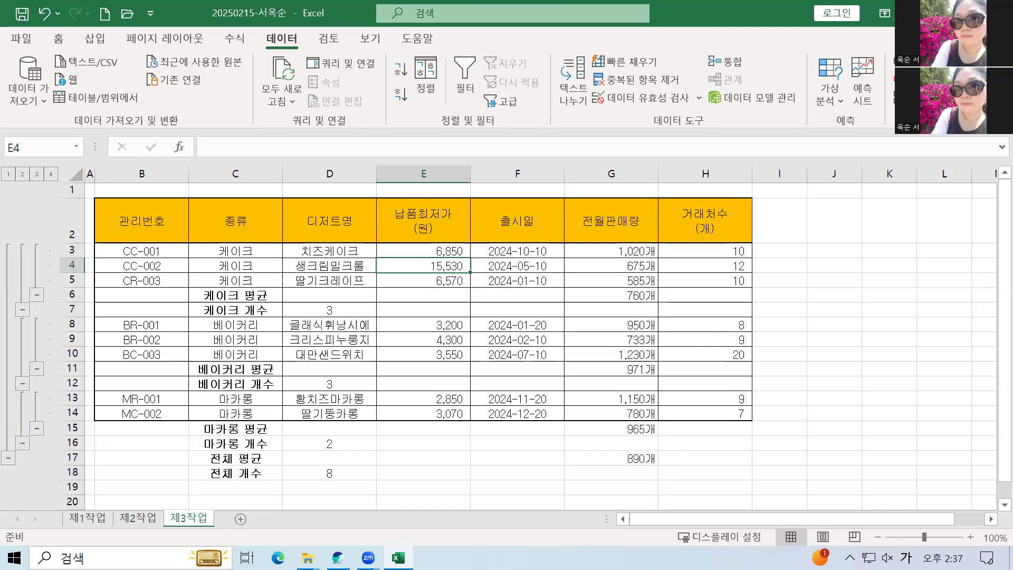
click(957, 135)
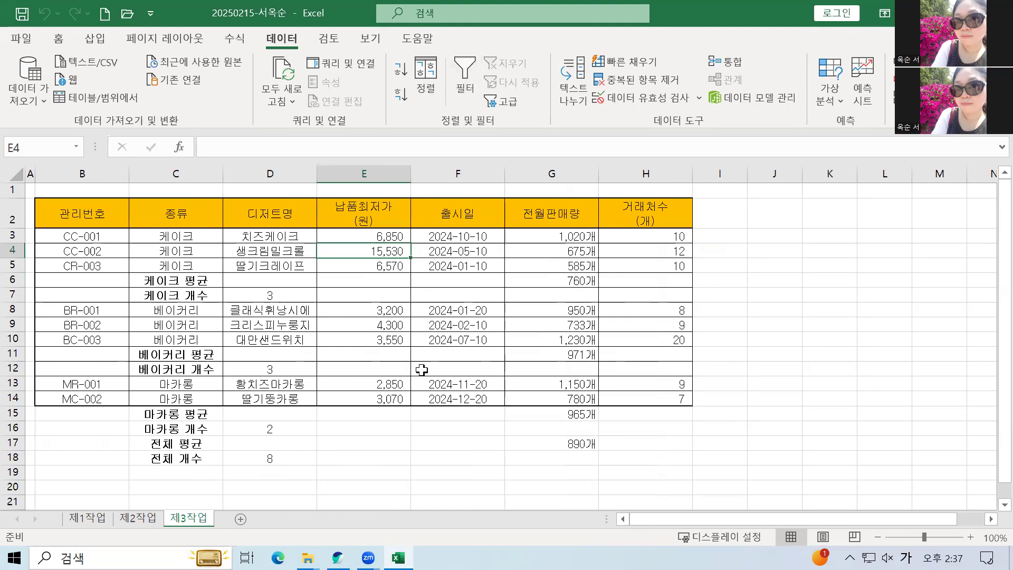
Remove all subtotals from the 제3작업 table.
mouse_move(368, 557)
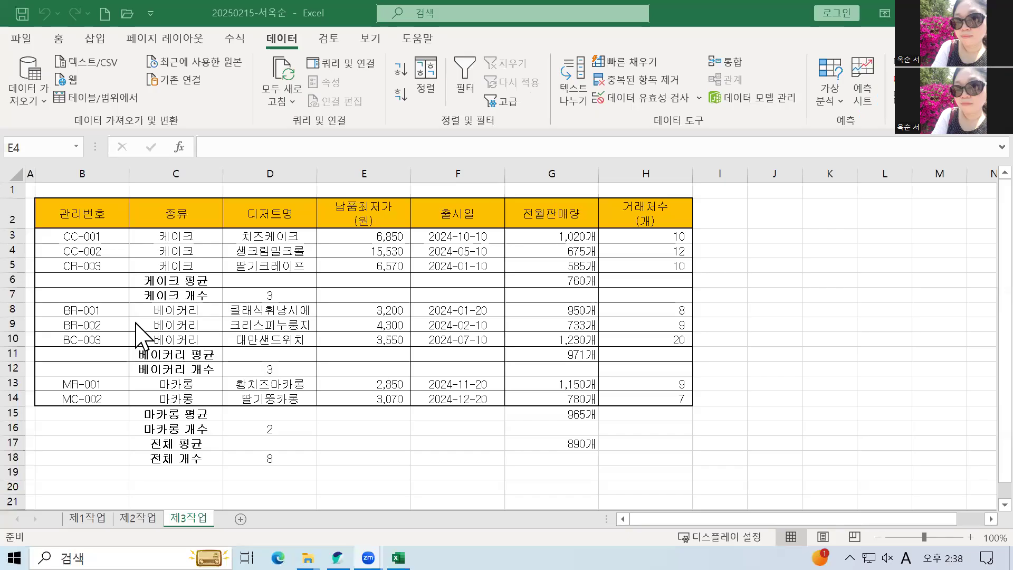
click(202, 305)
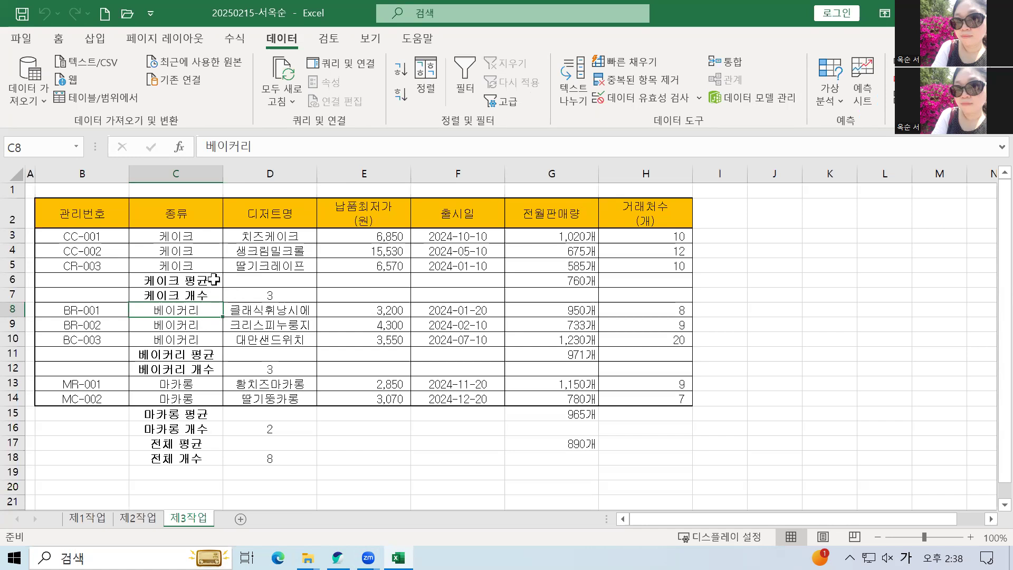
click(295, 239)
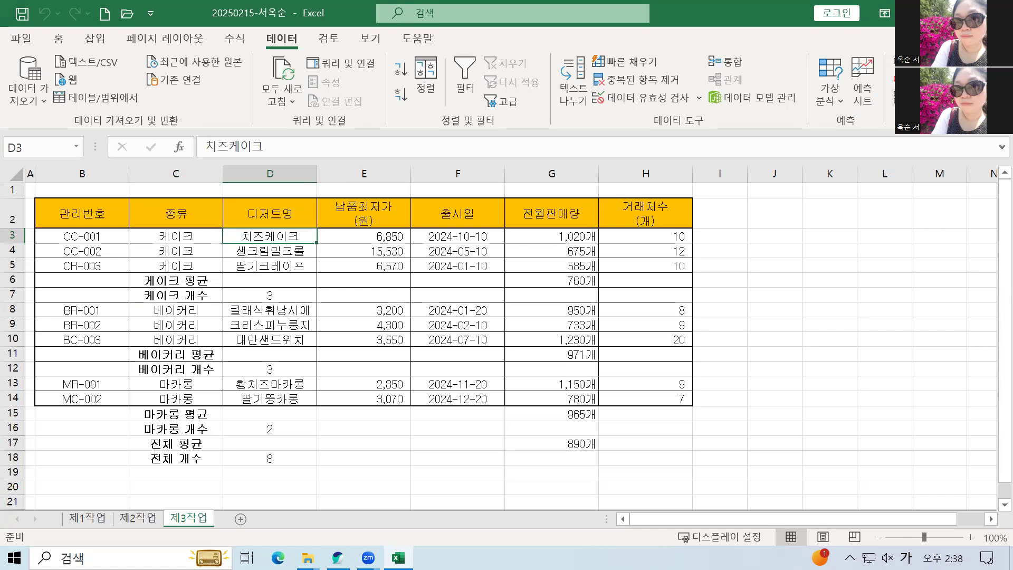
click(900, 98)
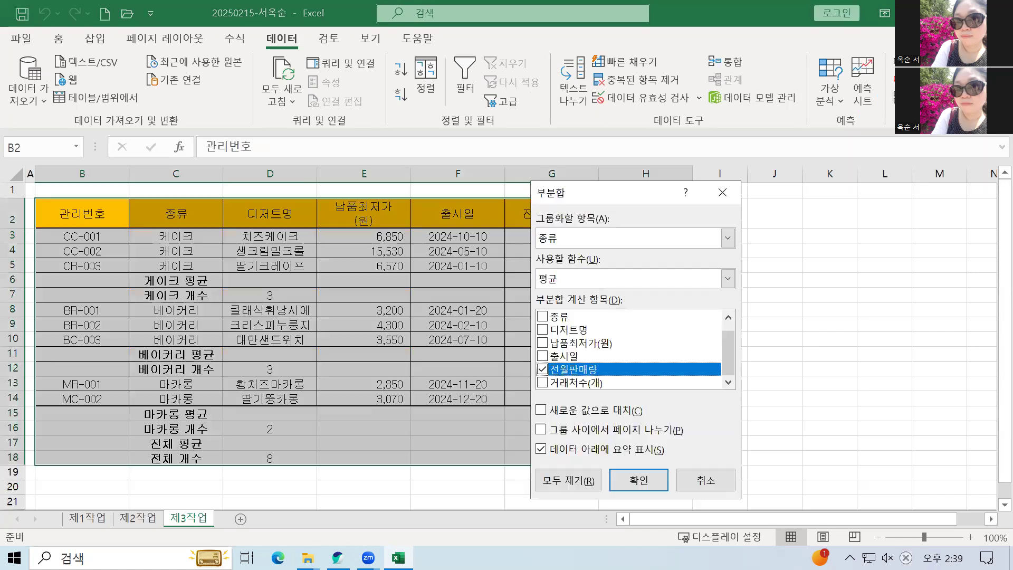
click(571, 481)
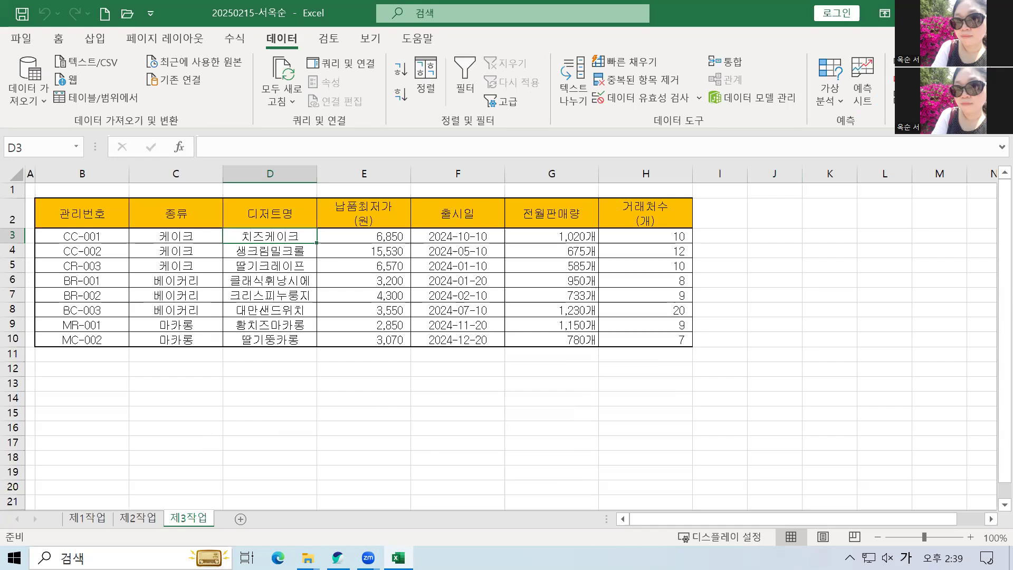
Apply a subtotal grouped by 종류 with the 개수 function on 디저트명 only, deselecting 전월판매량.
click(908, 98)
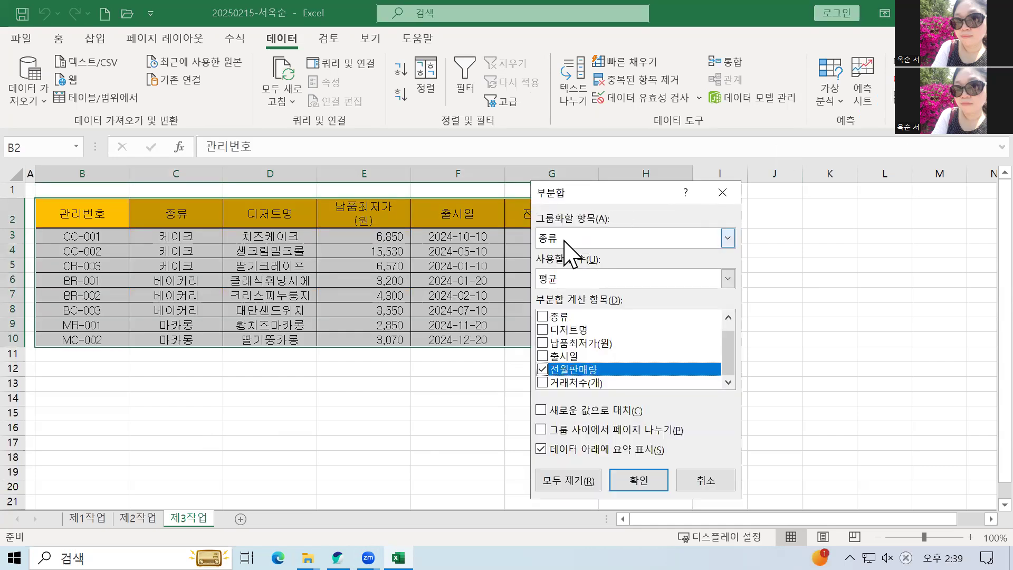
click(577, 279)
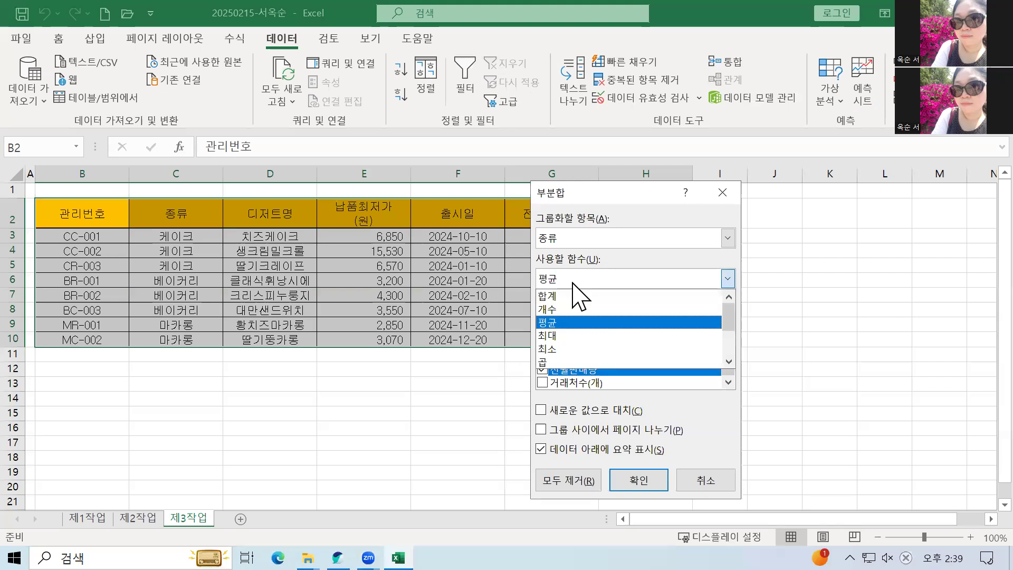
click(564, 311)
click(545, 370)
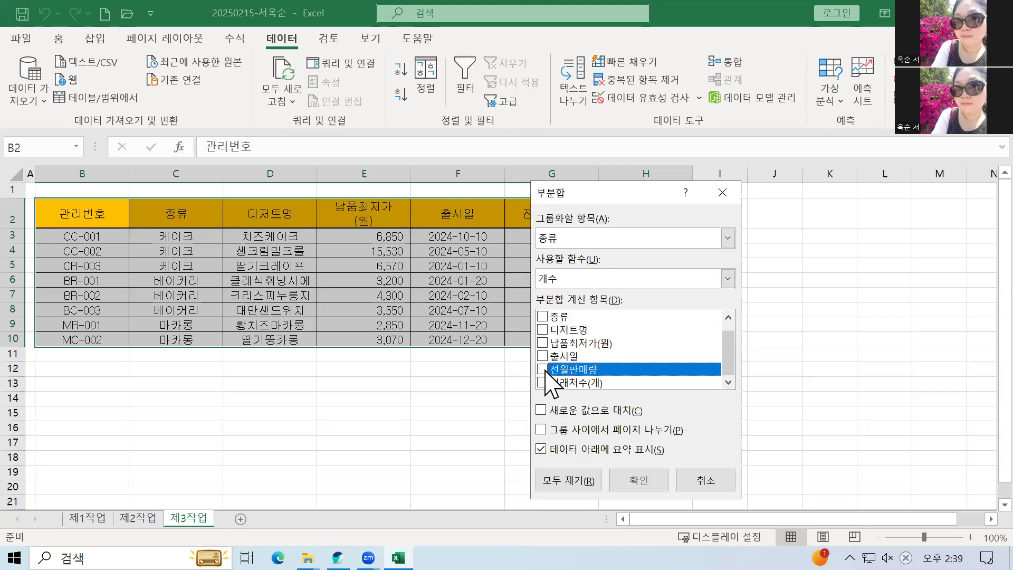
click(543, 330)
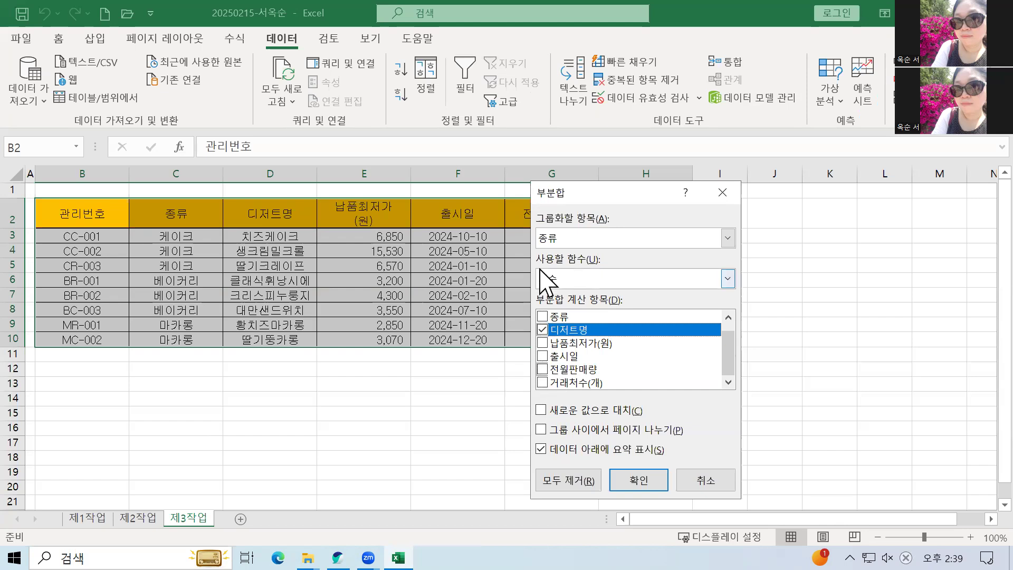
click(639, 480)
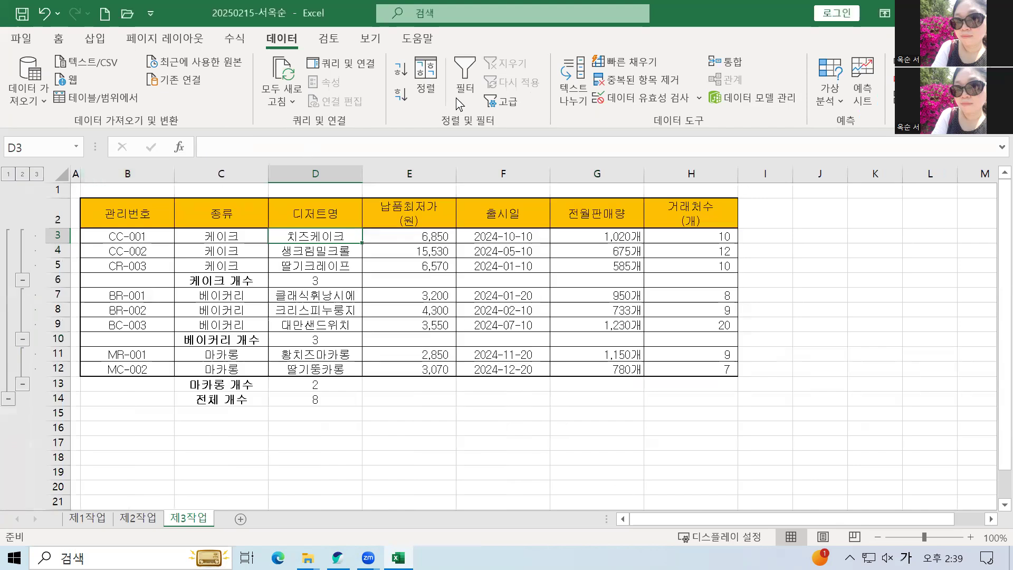
Add a second subtotal with the 평균 function on 전월판매량 only, deselecting 디저트명, and clear the outline from the sheet.
click(919, 98)
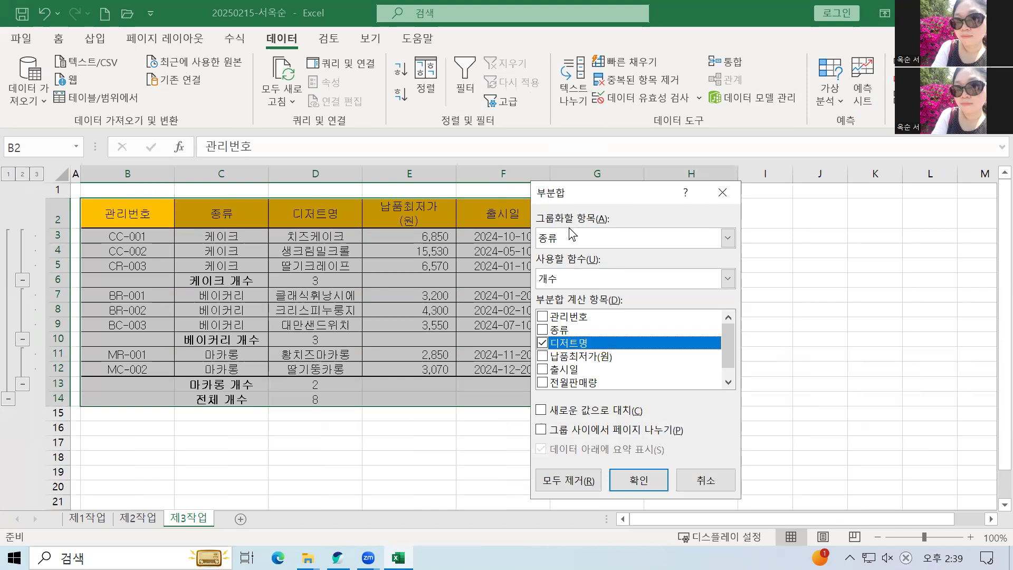
click(574, 281)
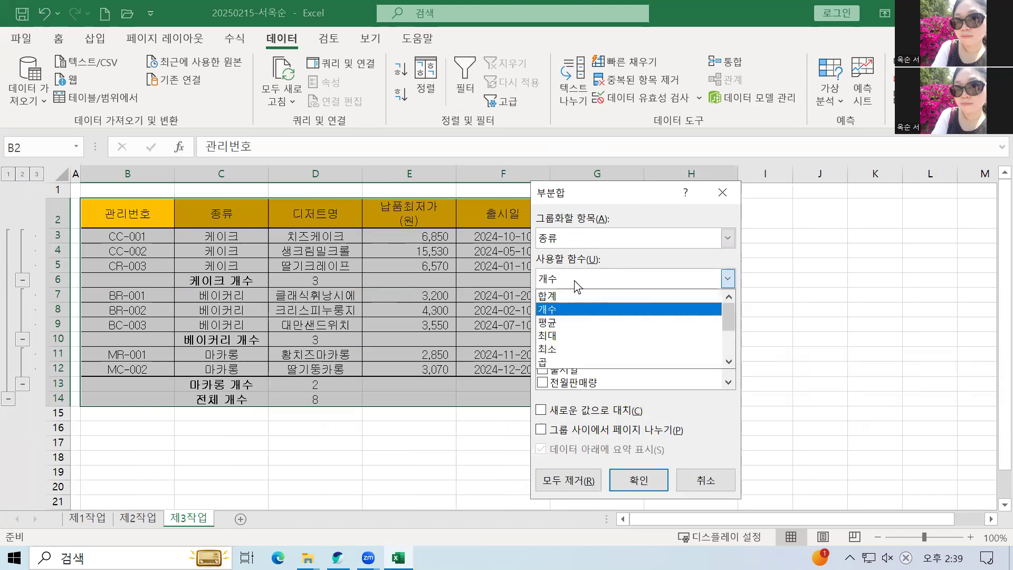
click(563, 324)
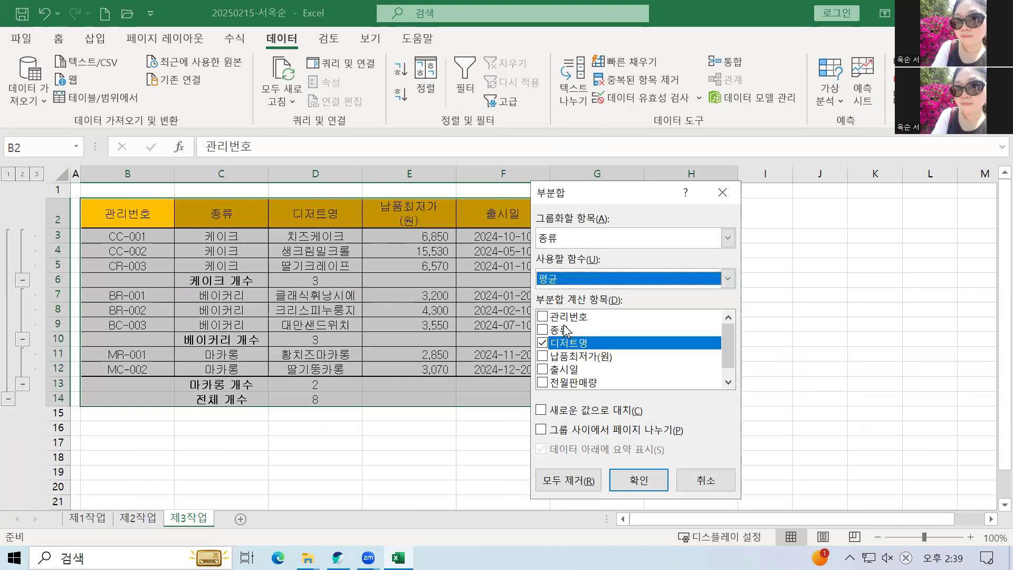
click(543, 344)
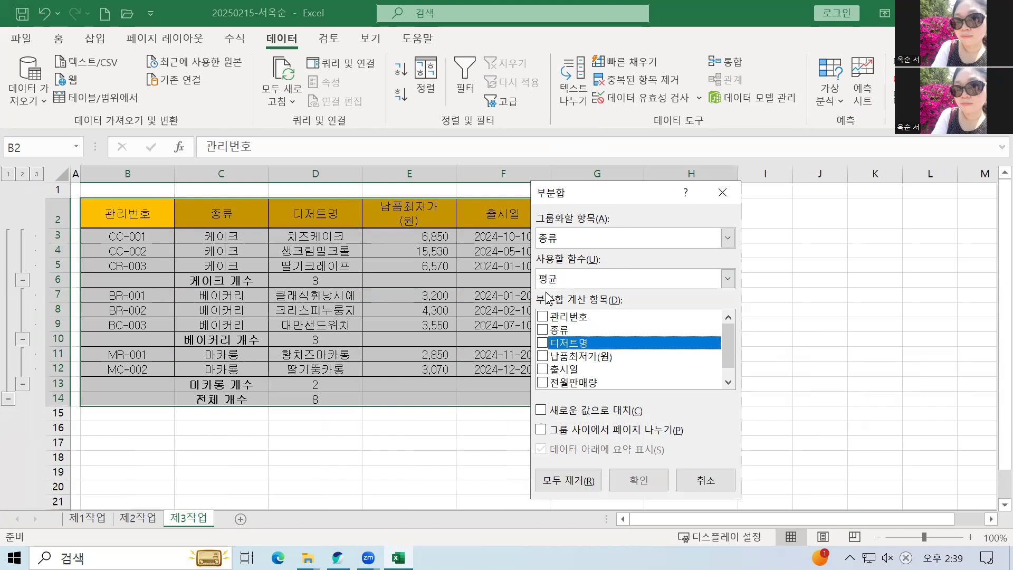
click(543, 383)
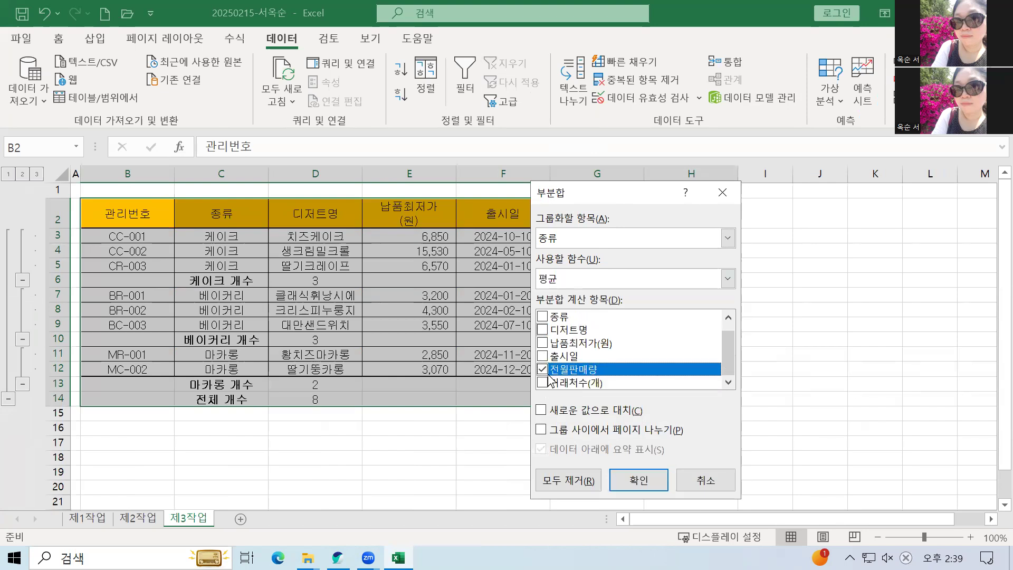
click(624, 481)
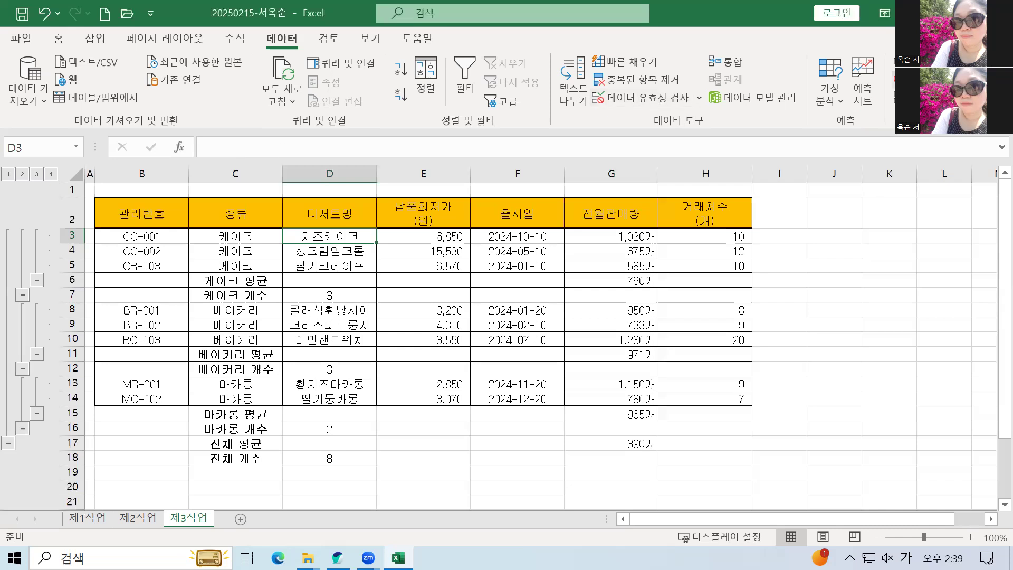
click(941, 119)
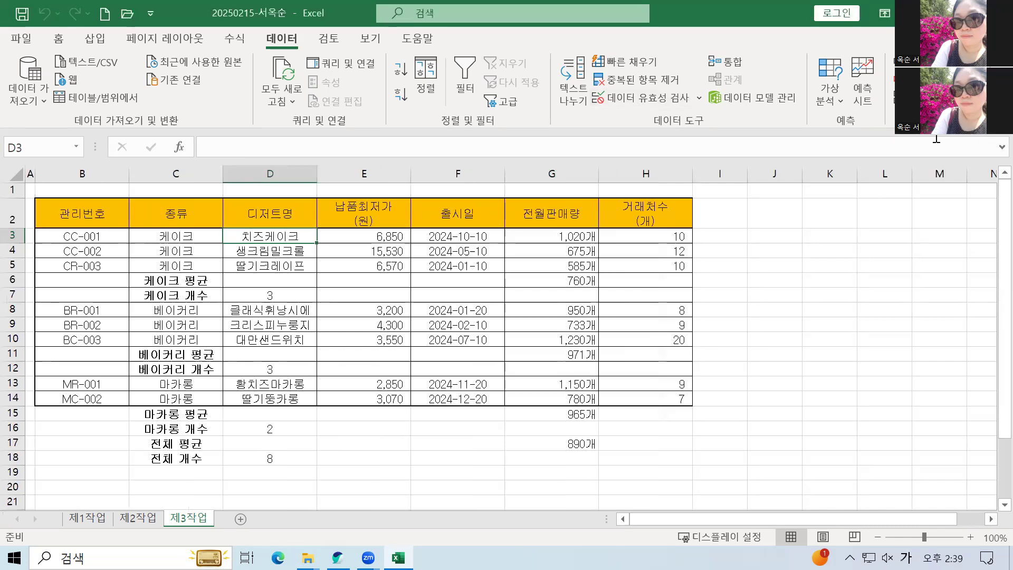
click(193, 324)
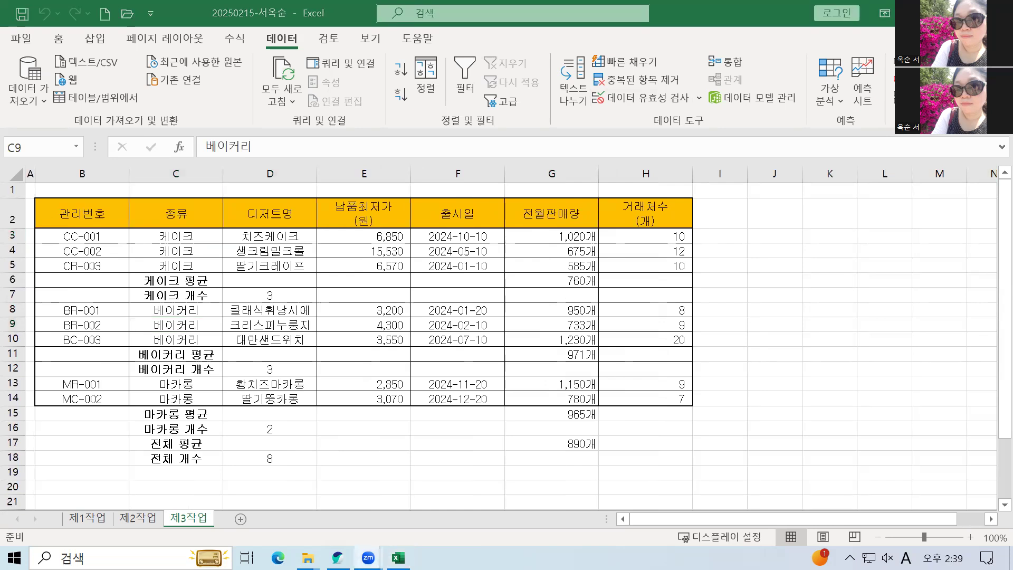
Examine the chart conditions and the sample chart on page 4 of the exam PDF.
key(alt+Tab)
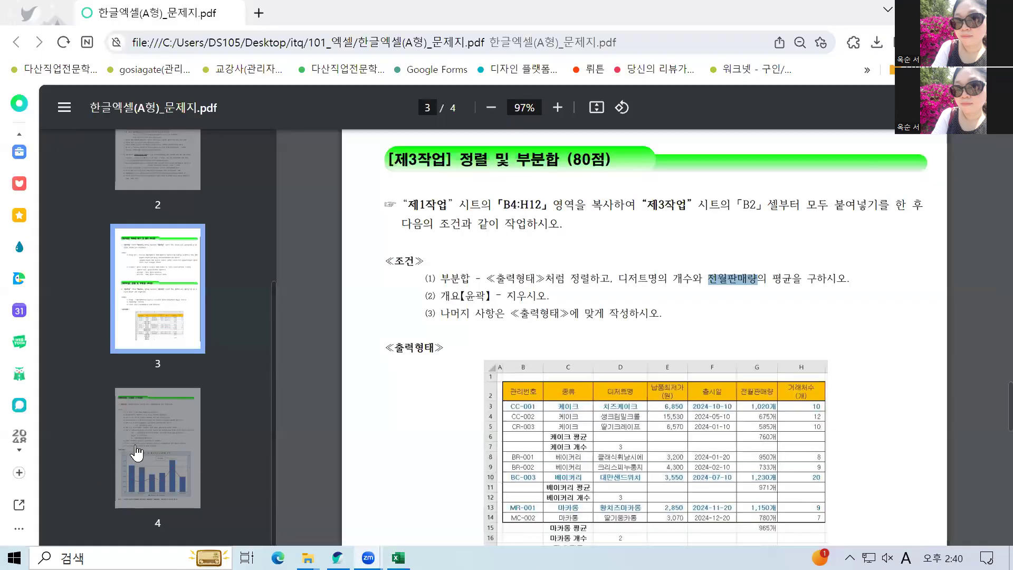
click(169, 455)
scroll(472, 355, down, 6)
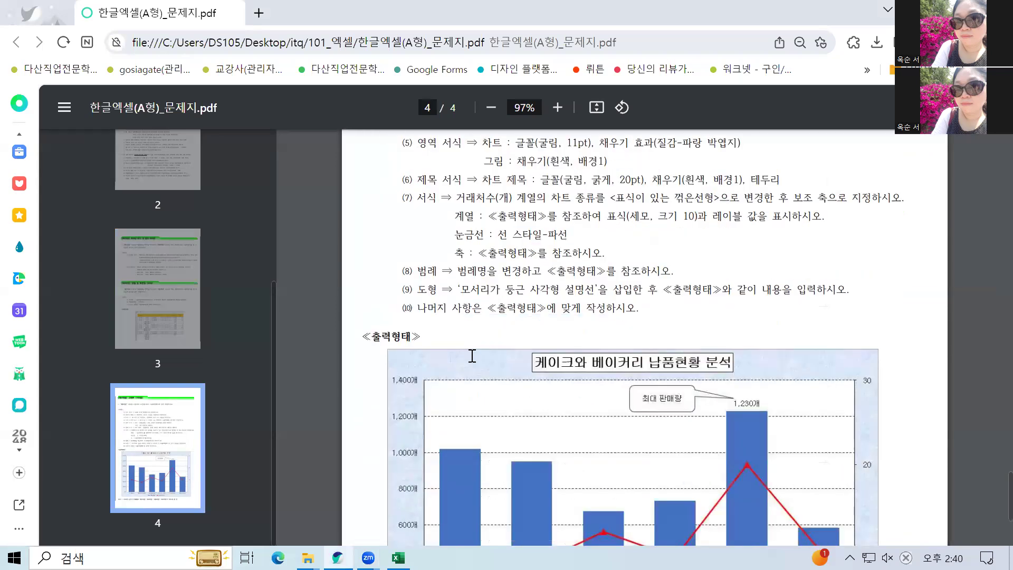
scroll(472, 355, down, 3)
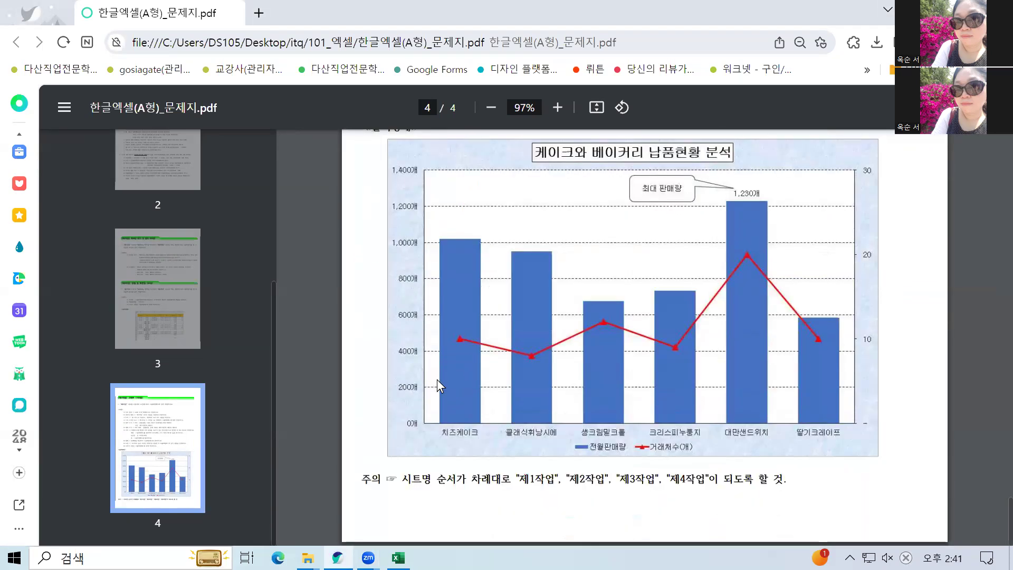
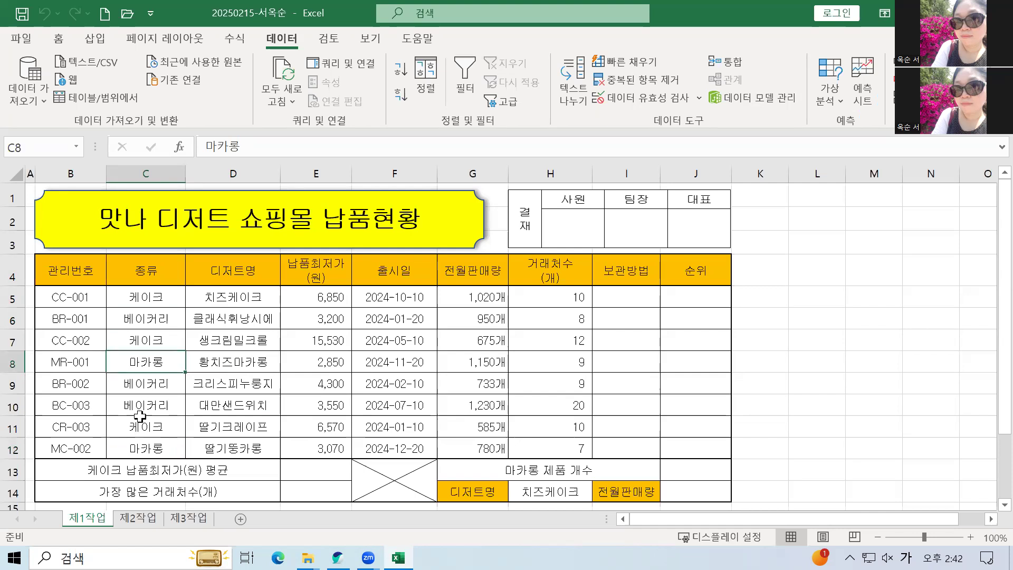
click(139, 450)
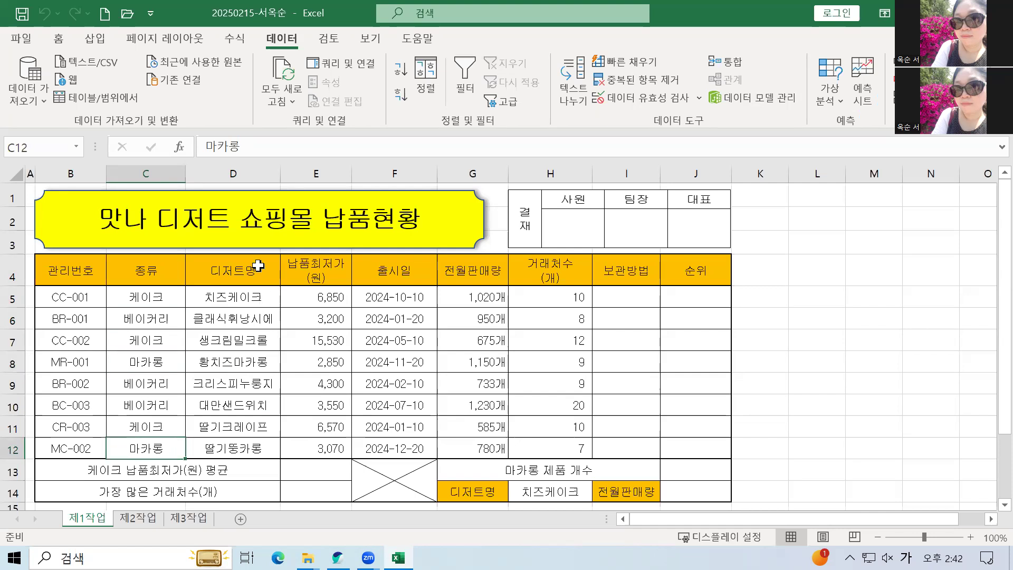
click(155, 340)
drag(244, 267, 193, 344)
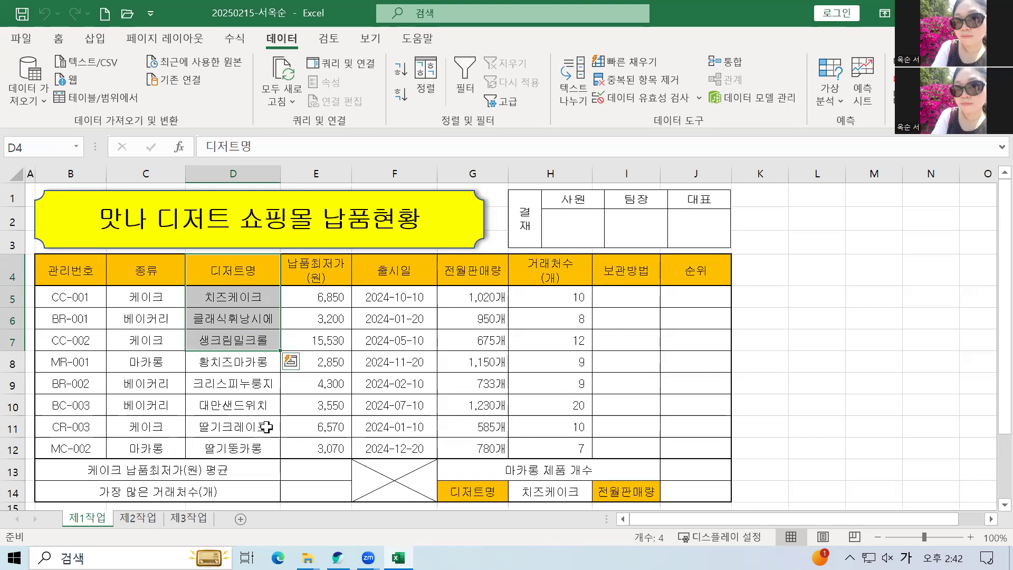
key(ctrl+q)
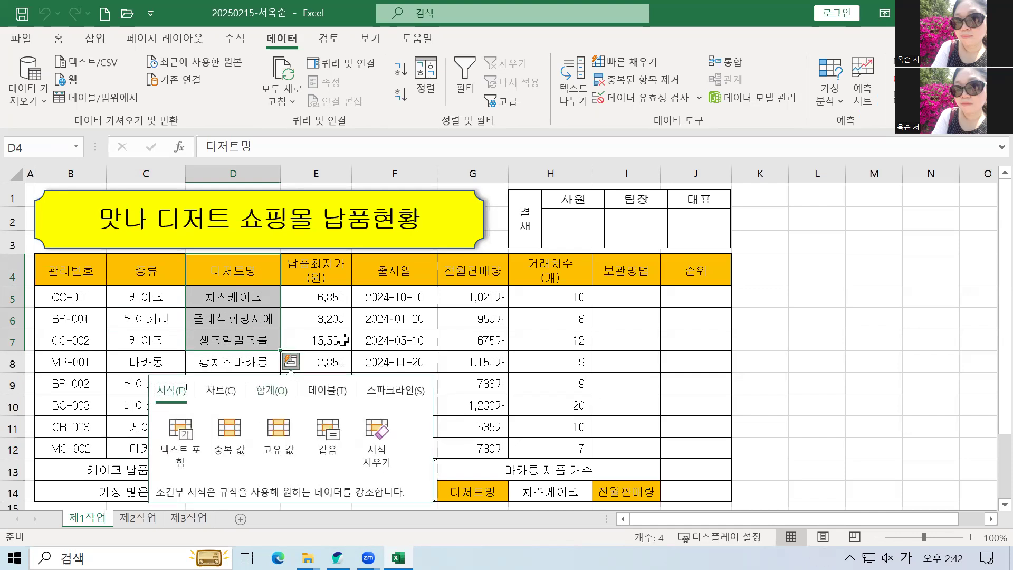
click(256, 259)
shift+click(248, 340)
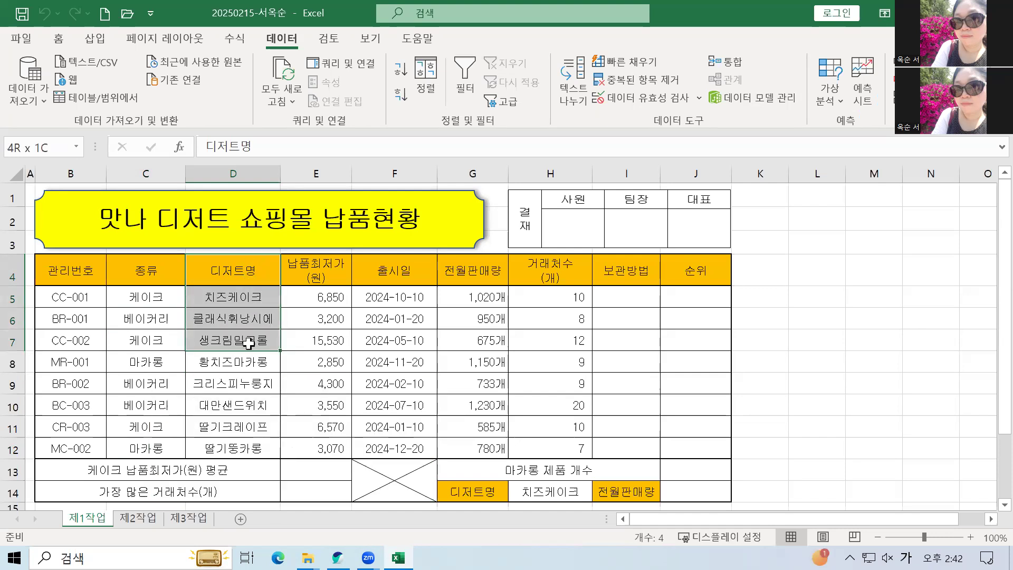
ctrl+click(260, 391)
drag(260, 391, 258, 406)
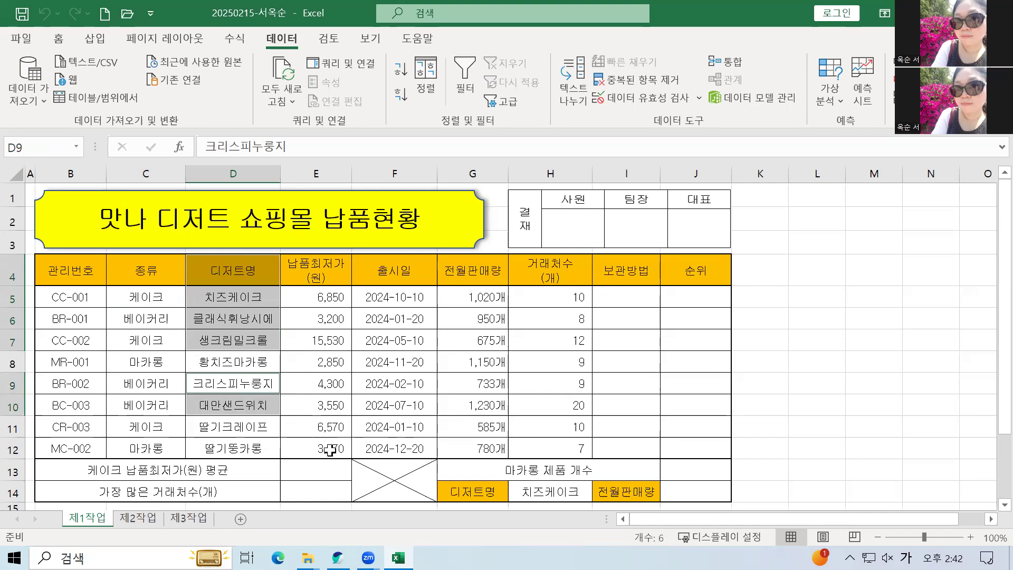
click(240, 424)
Insert a clustered column chart from the 디저트명, 전월판매량 and 거래처수 headers with their cake and bakery rows (rows 4–7 and 9–11).
drag(233, 284, 233, 337)
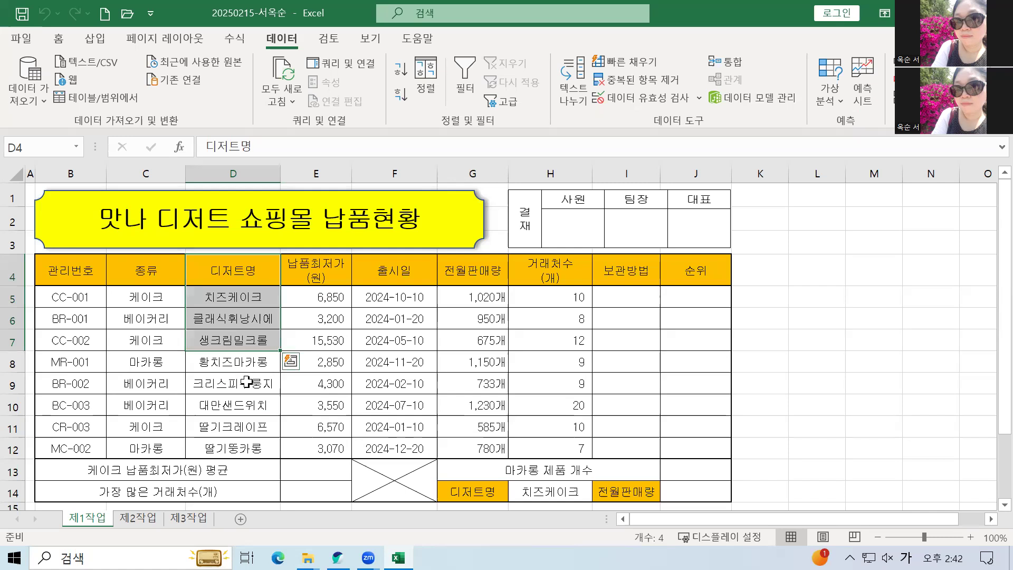
ctrl+drag(248, 383, 247, 425)
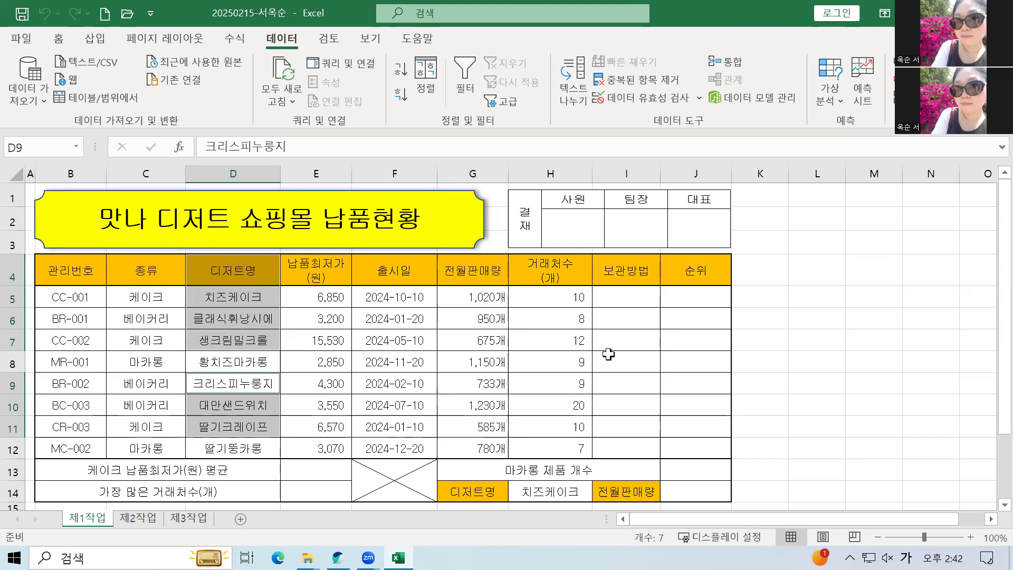
ctrl+drag(498, 269, 488, 334)
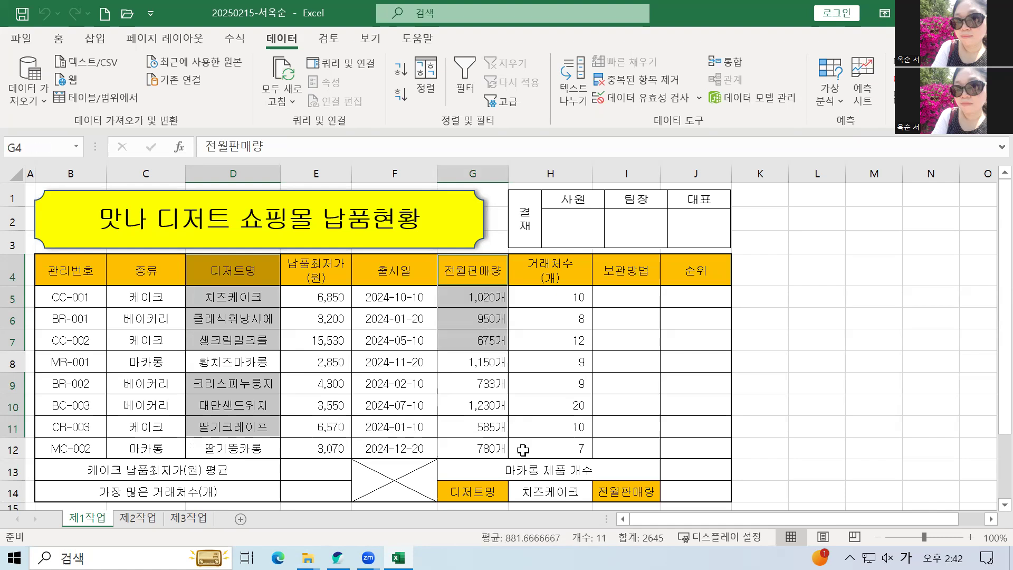
ctrl+drag(479, 385, 478, 423)
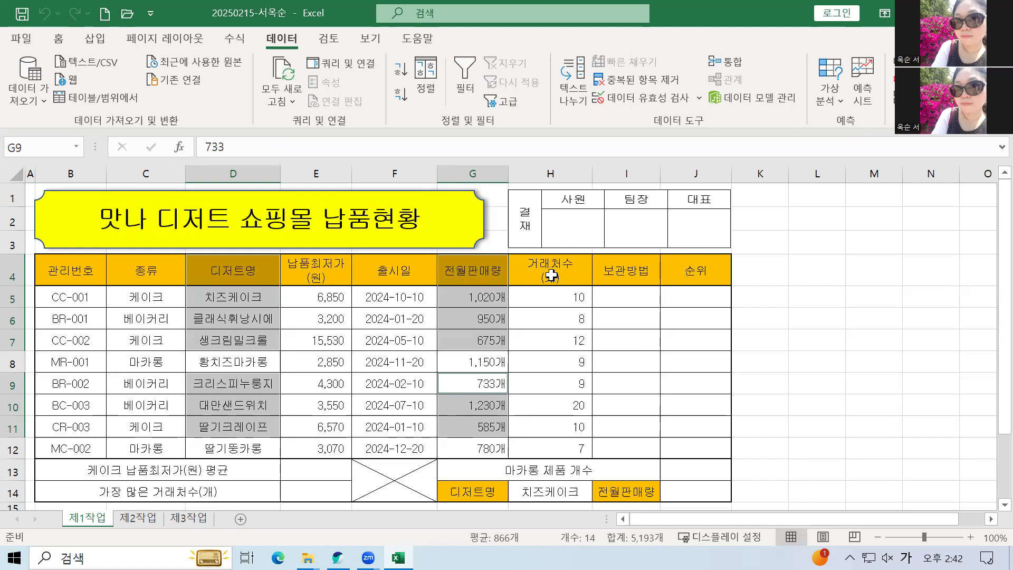
ctrl+drag(551, 273, 551, 343)
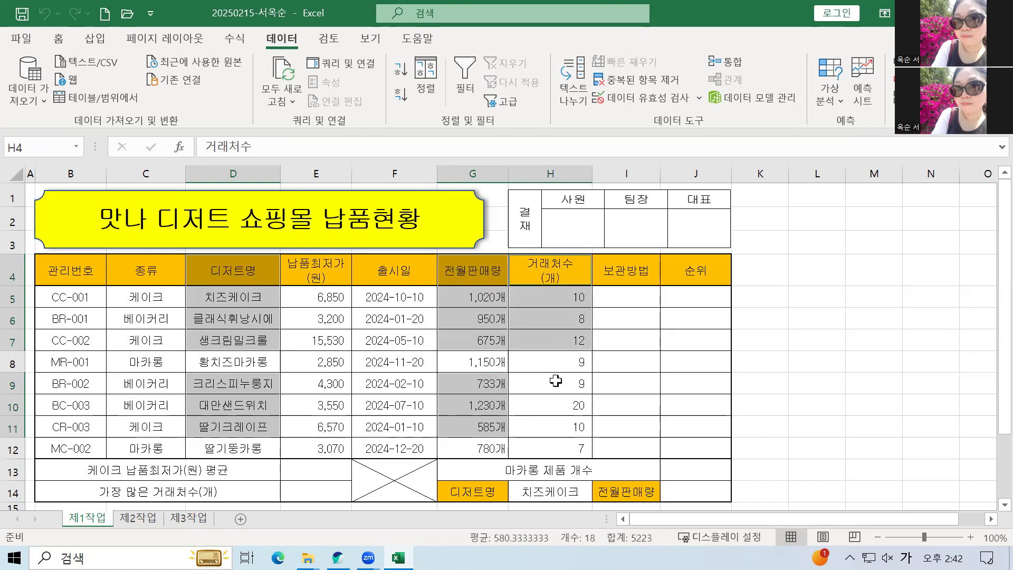
ctrl+drag(556, 382, 556, 425)
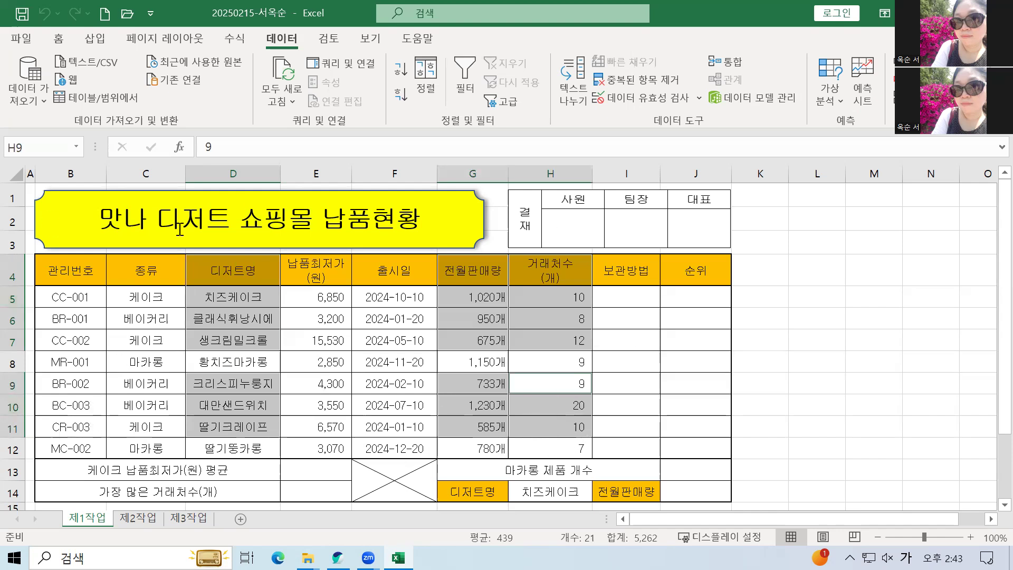
click(101, 45)
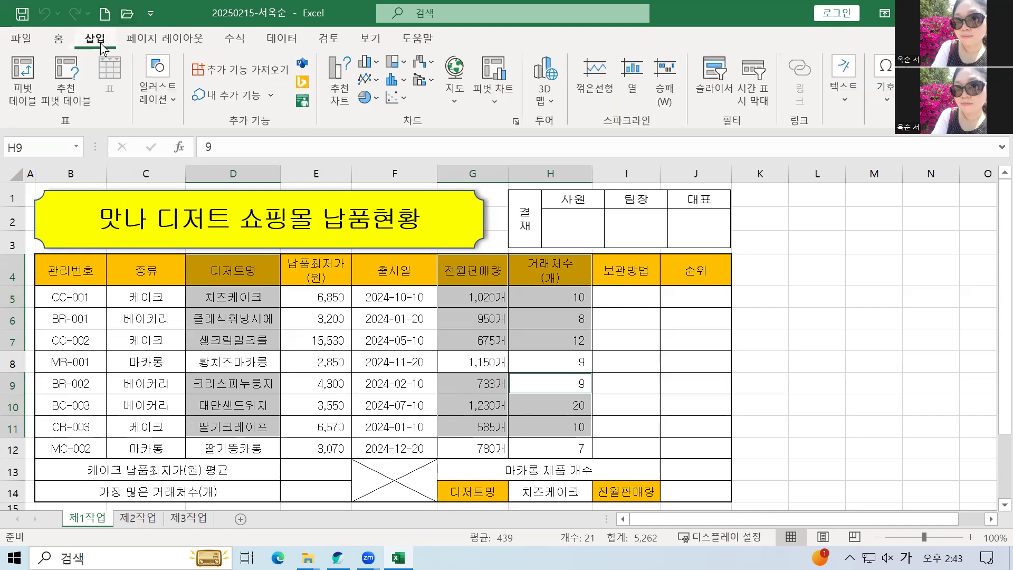
click(371, 61)
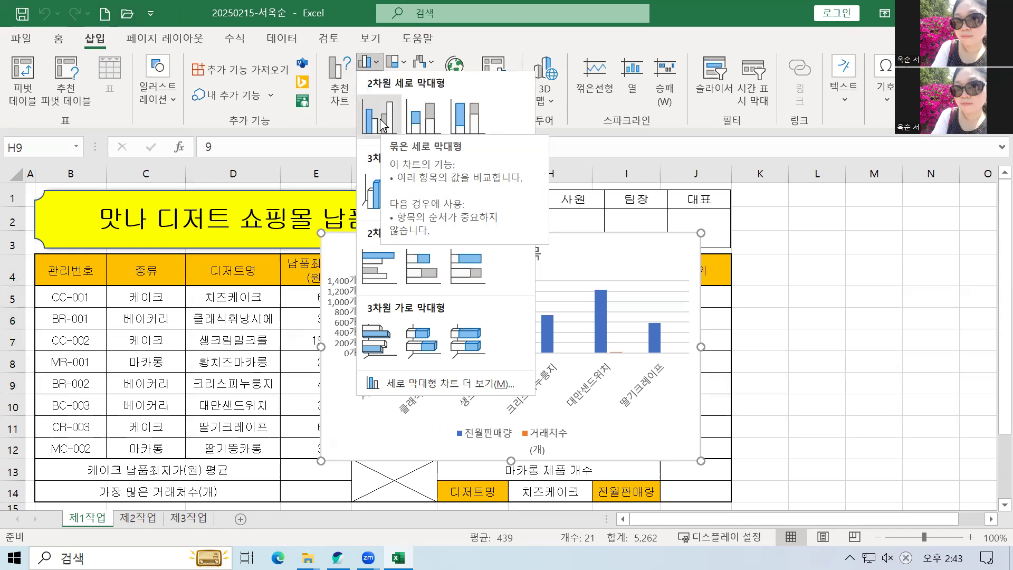
click(381, 125)
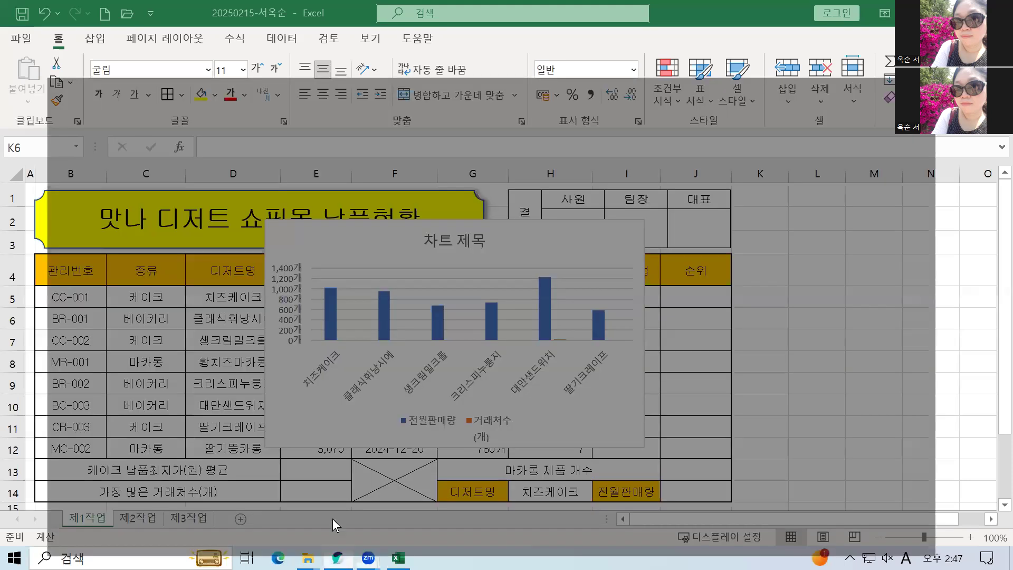
Switch to the exam PDF and review the 제4작업 conditions for chart type, data range and chart location.
click(332, 518)
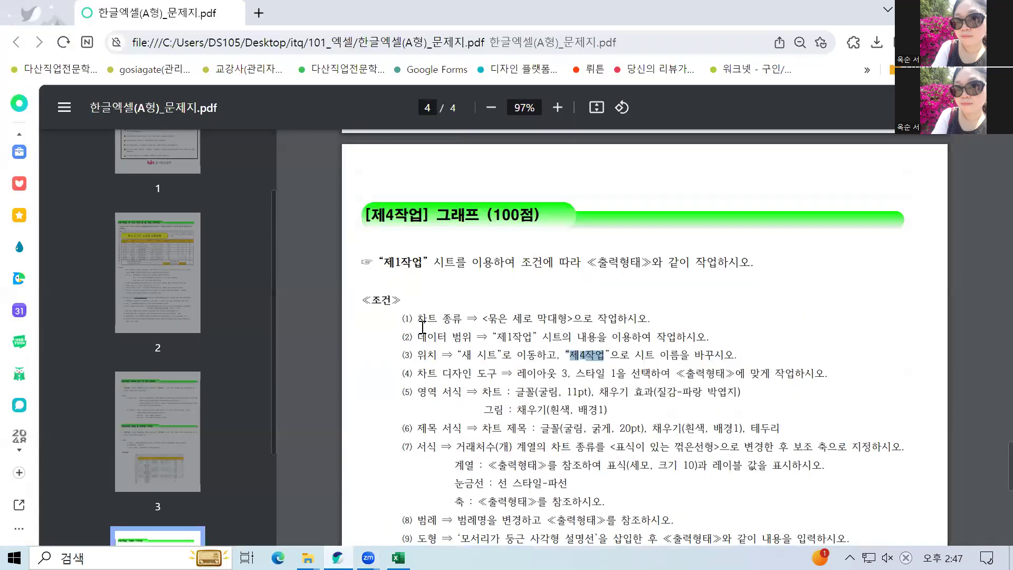
drag(423, 320, 595, 313)
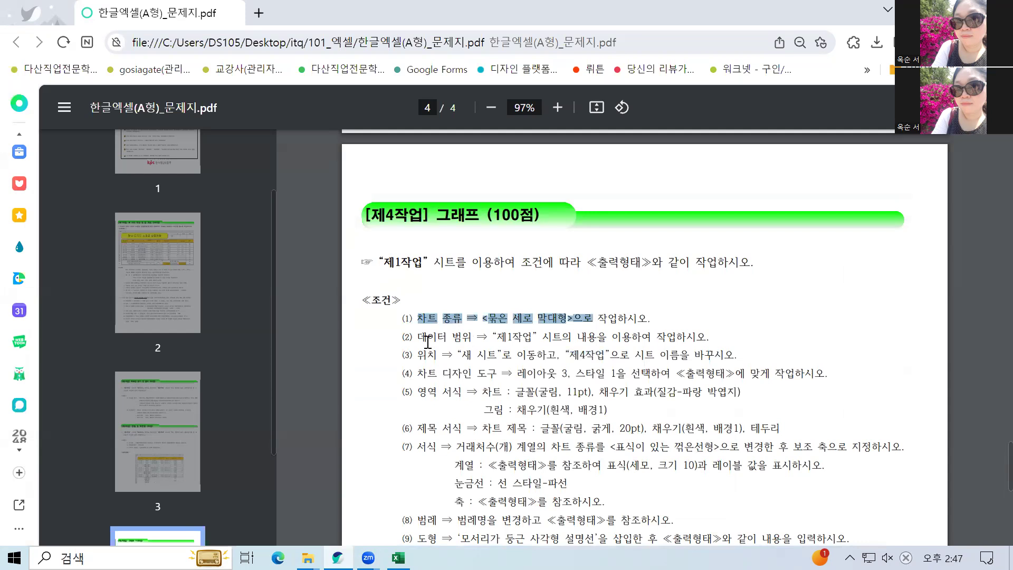
drag(419, 337, 480, 338)
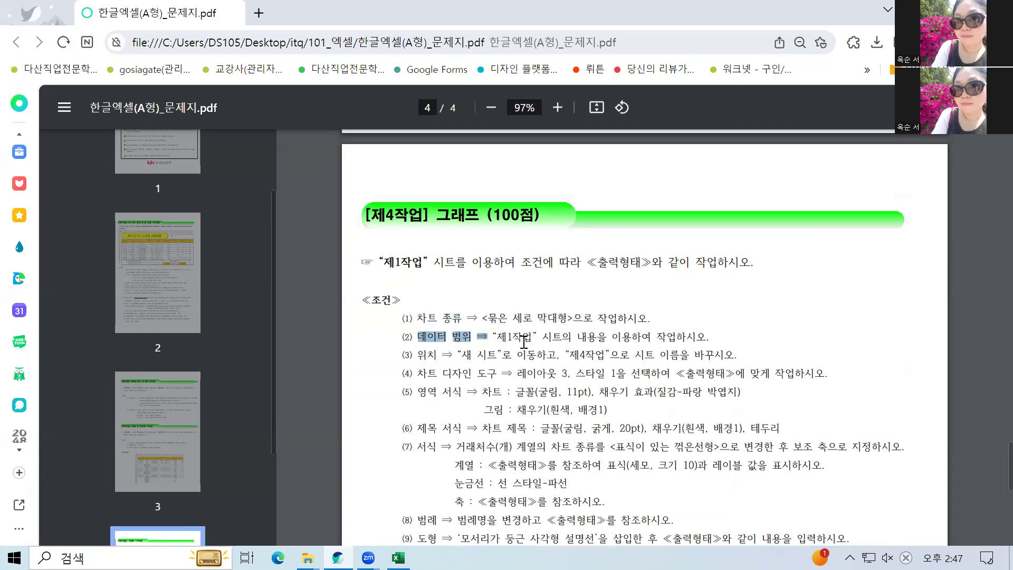
click(421, 355)
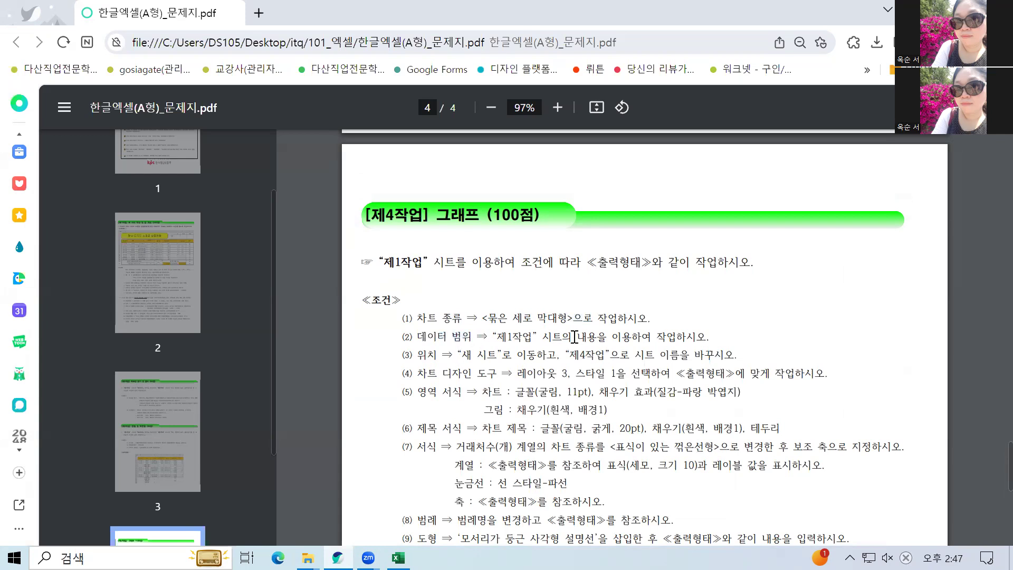
drag(413, 356, 728, 348)
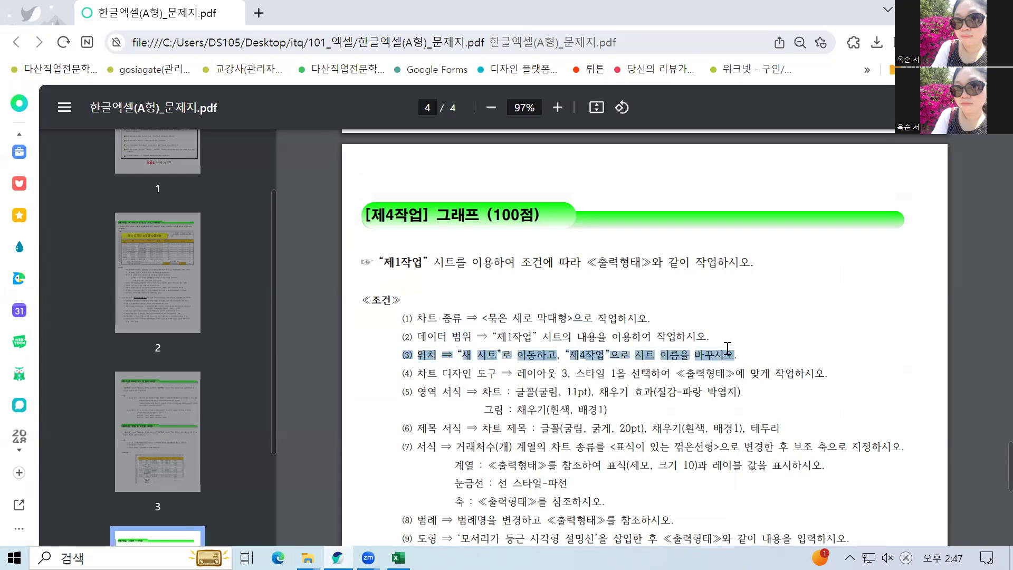
key(alt+Tab)
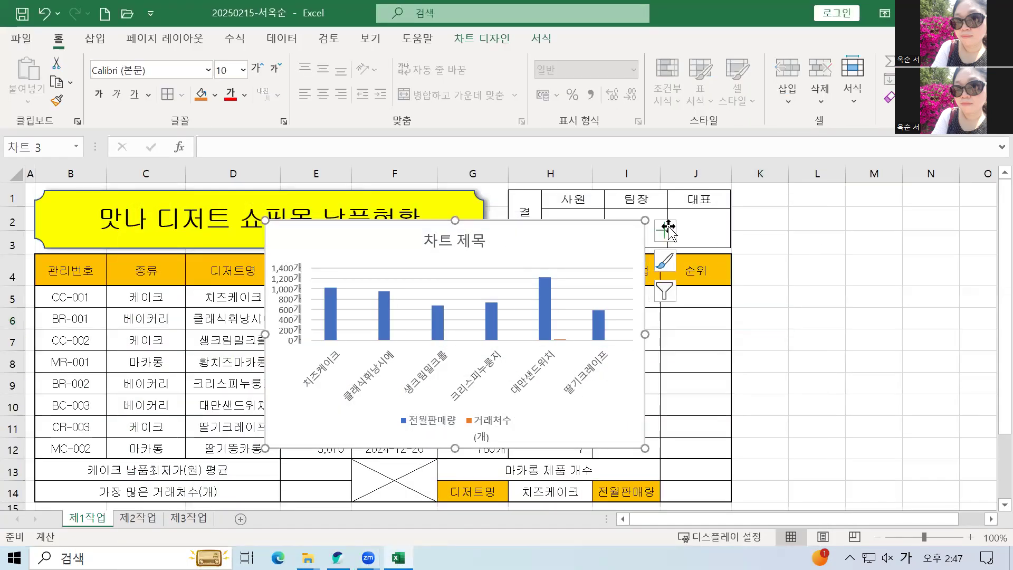
Move the chart from 제1작업 to a new sheet named 제4작업.
click(749, 234)
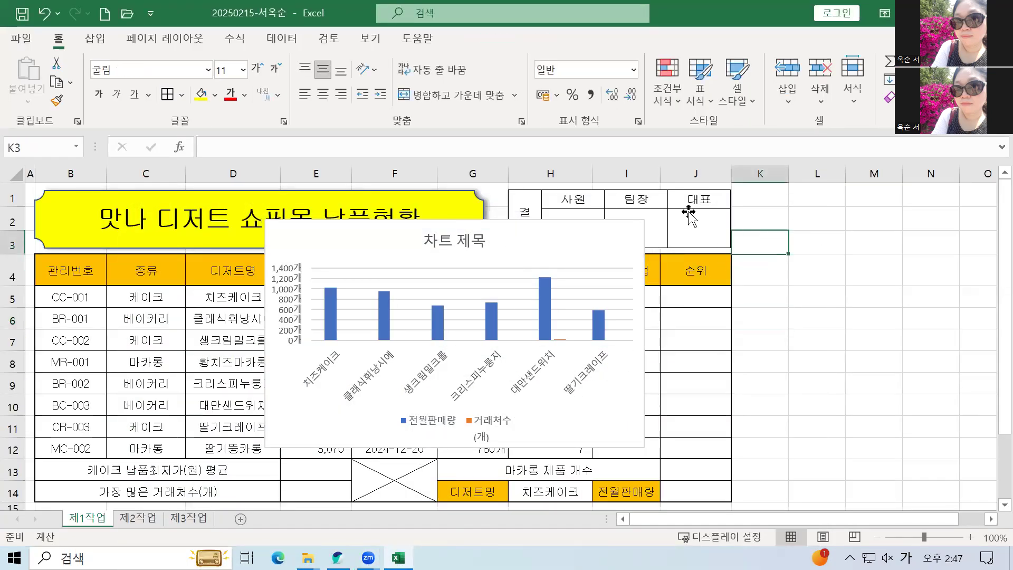
click(585, 234)
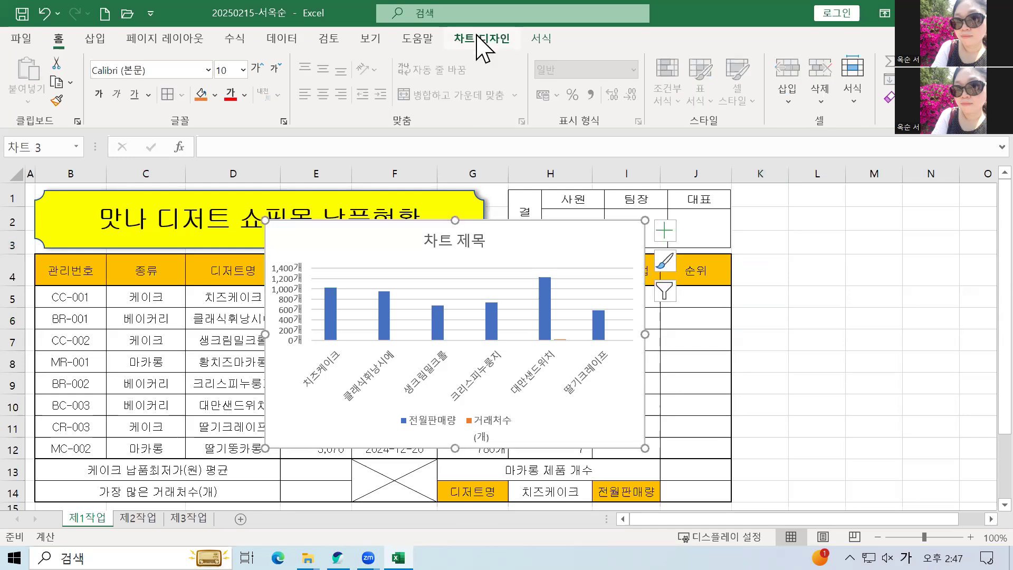
click(481, 42)
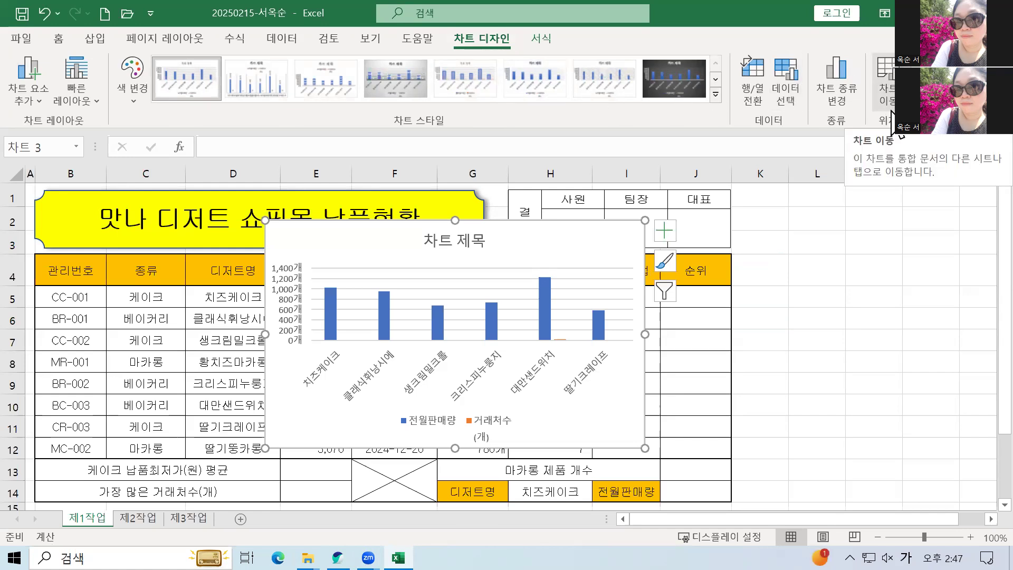
click(887, 103)
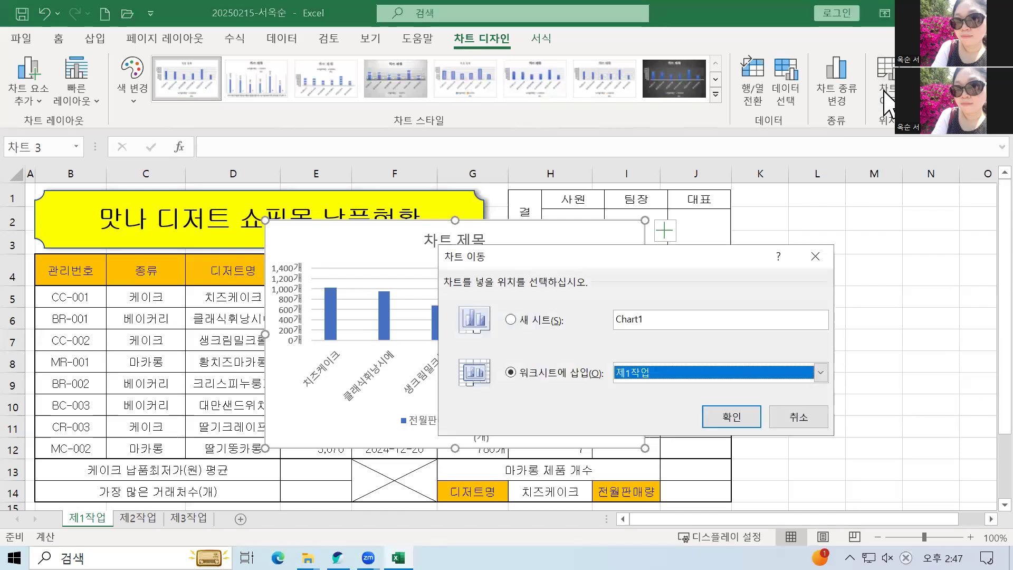
click(516, 320)
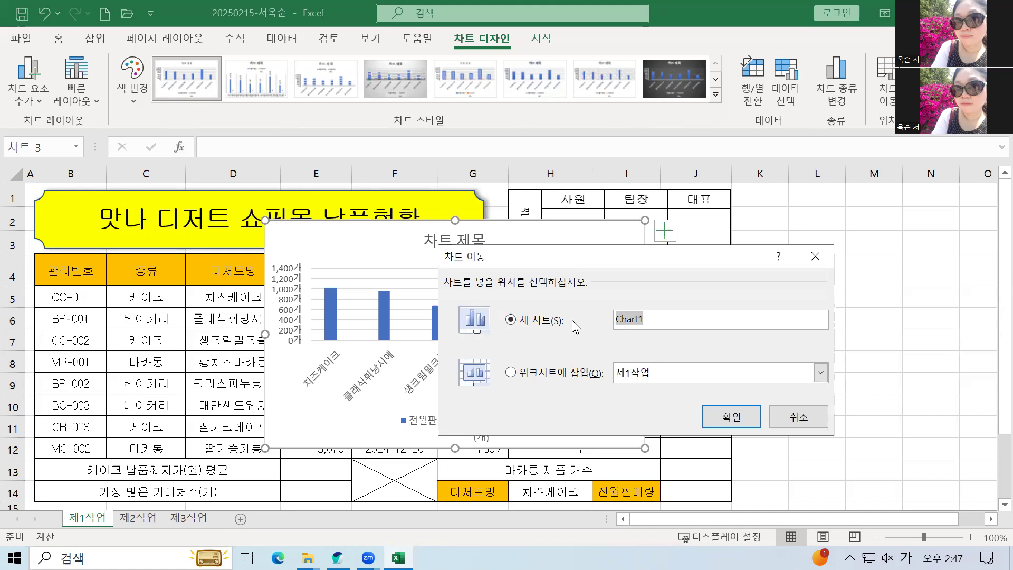
text(제4ㅈ)
text(작업)
click(730, 416)
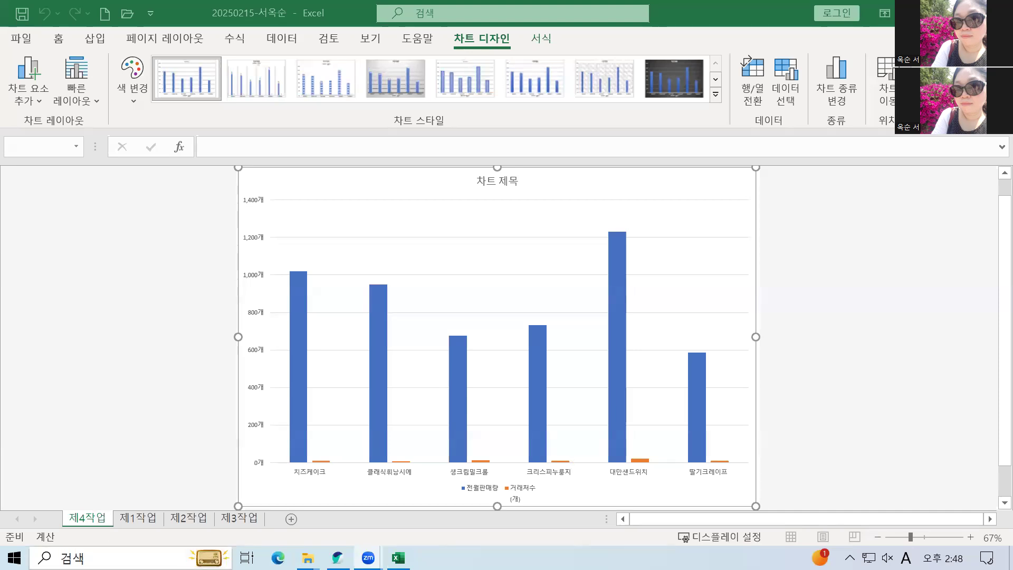
Reorder the sheets so that 제4작업 comes last, after 제3작업.
click(77, 513)
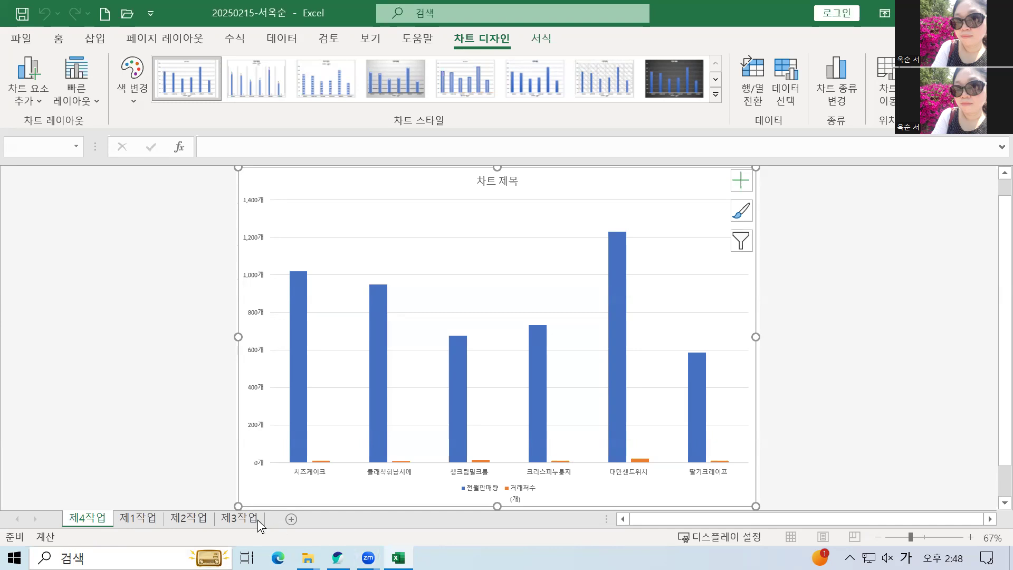
click(95, 519)
drag(176, 502, 175, 504)
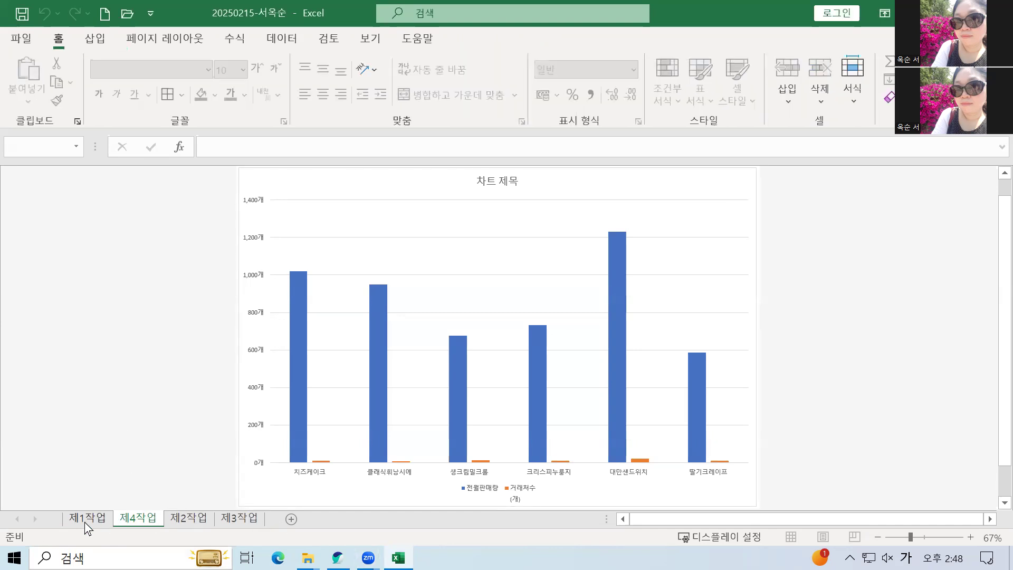
click(84, 521)
click(147, 520)
drag(278, 525, 277, 523)
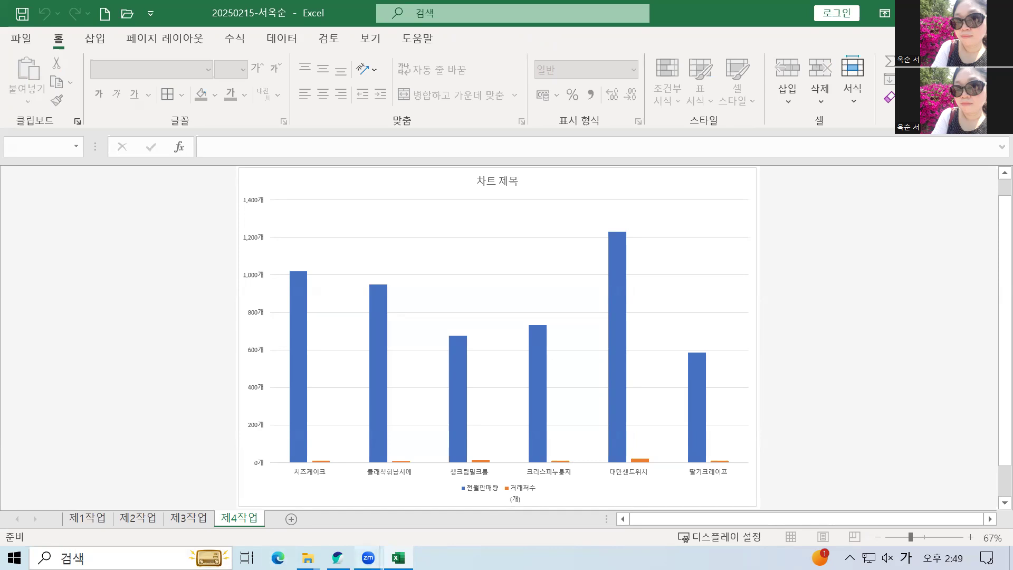
Check the chart design condition in the exam PDF and apply quick layout 3 (레이아웃 3) to the 제4작업 chart.
mouse_move(338, 558)
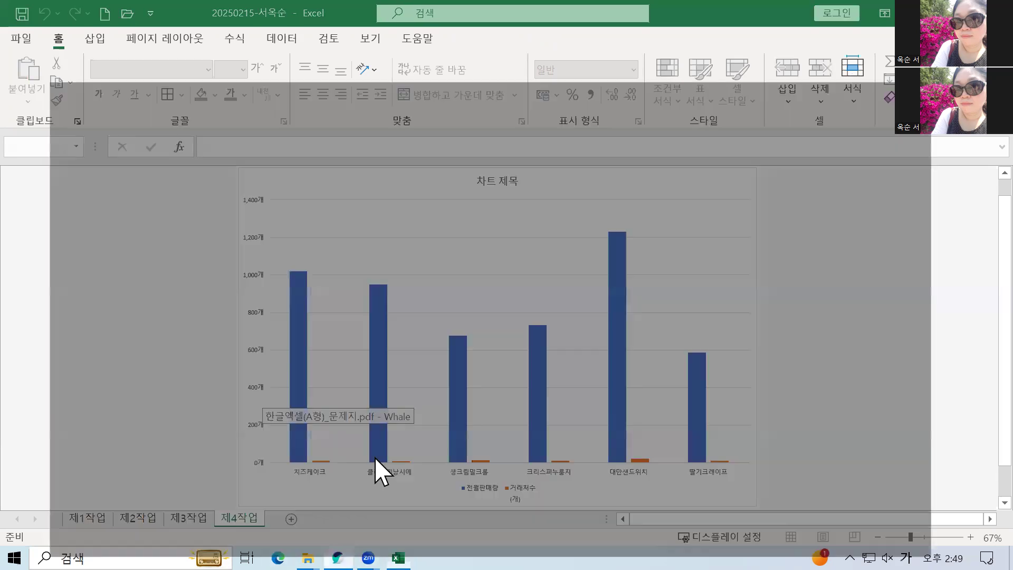
click(377, 470)
drag(421, 376, 627, 385)
click(585, 375)
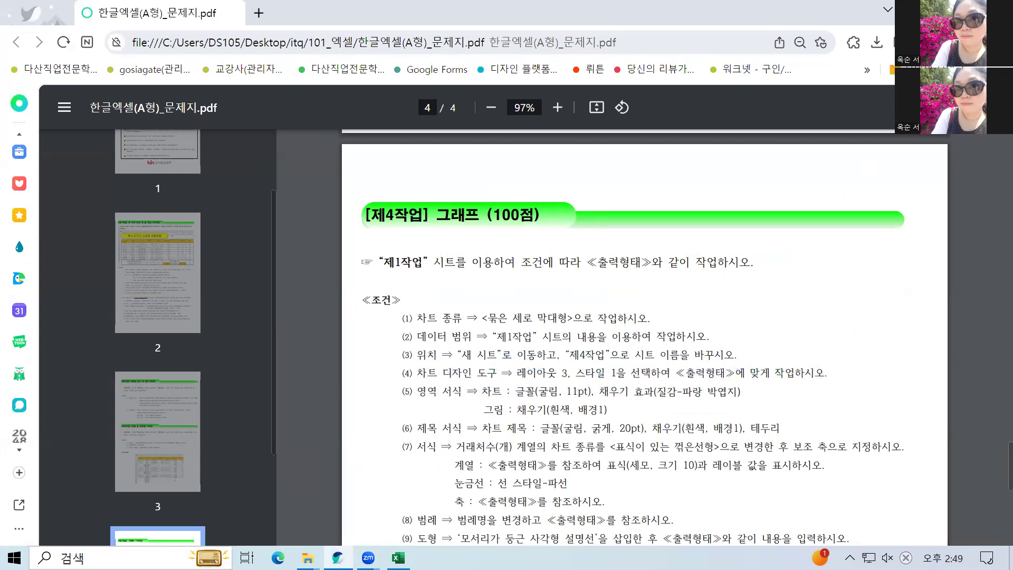
key(alt+Tab)
click(339, 174)
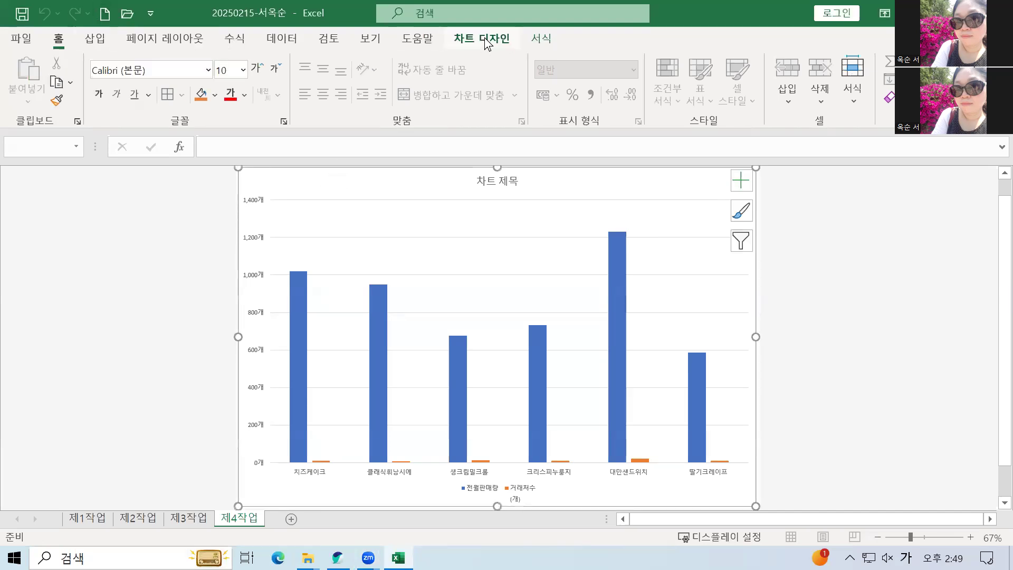
click(485, 40)
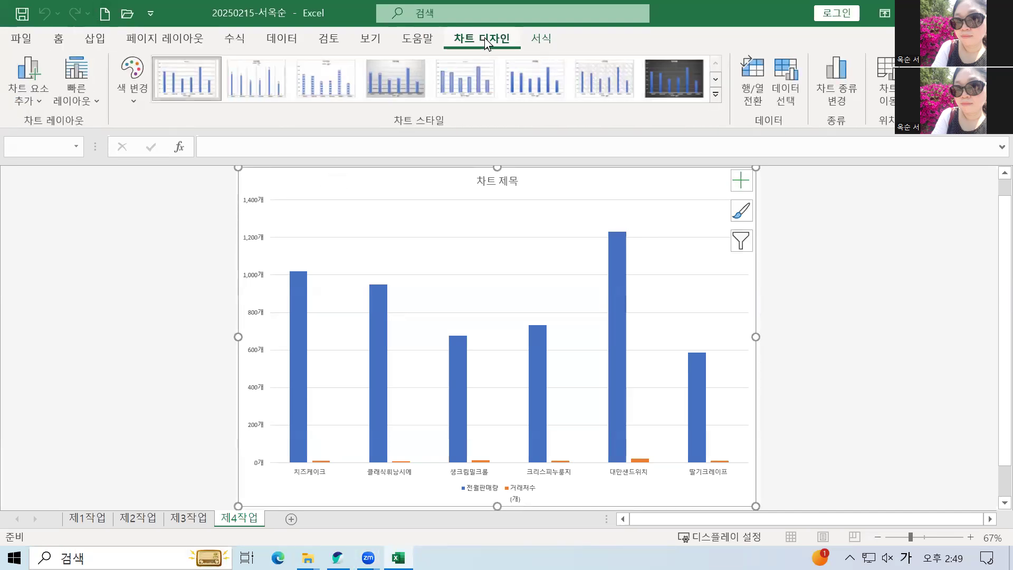
click(83, 98)
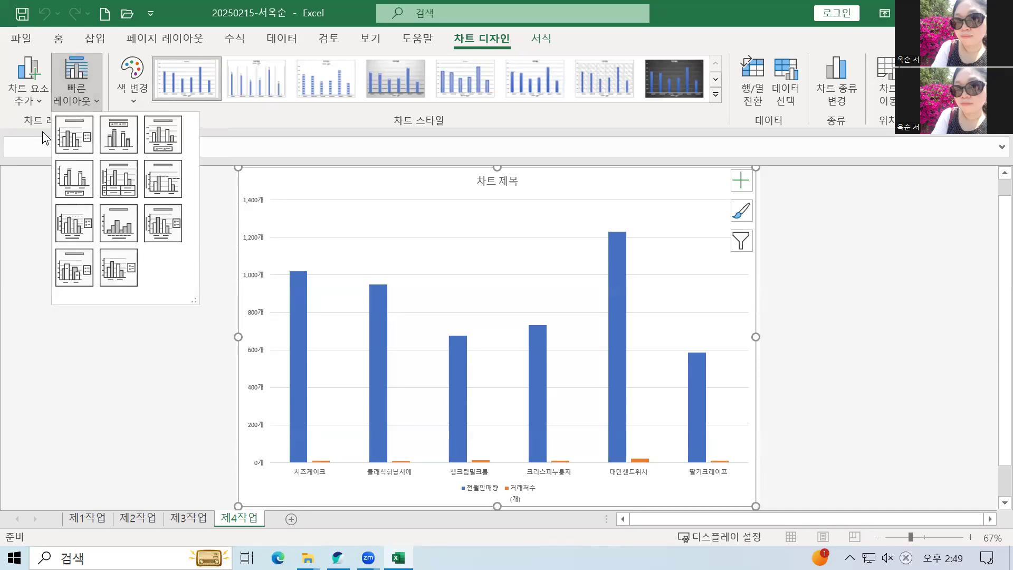
click(159, 151)
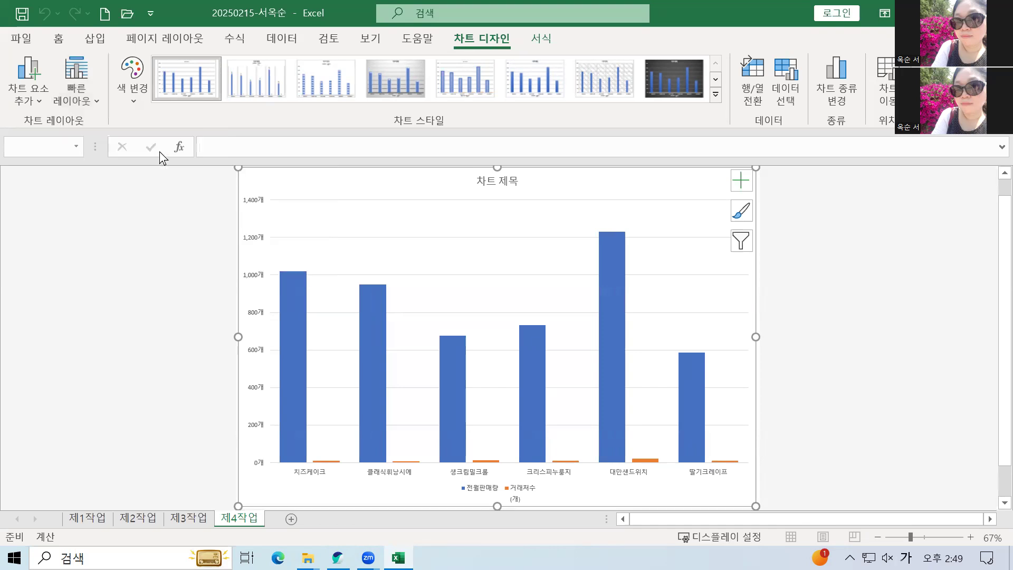
Reapply quick layout 3 (레이아웃 3) to the 제4작업 chart.
click(72, 106)
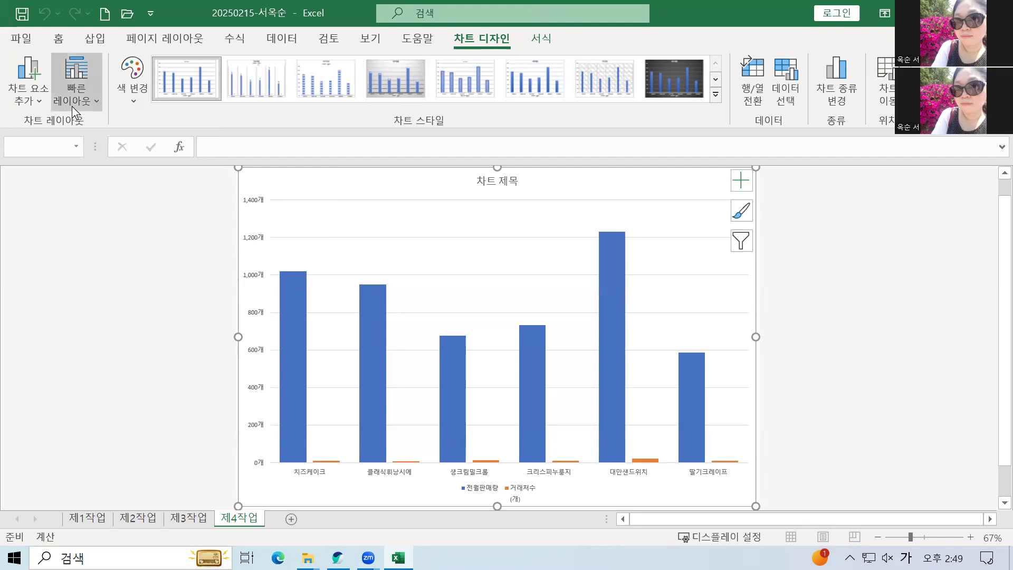
click(170, 138)
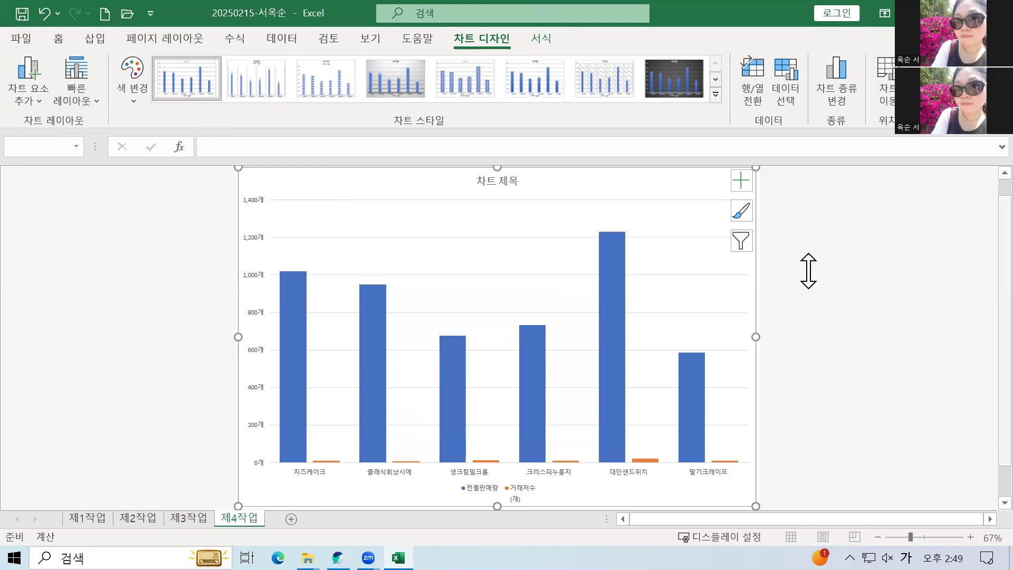
click(67, 108)
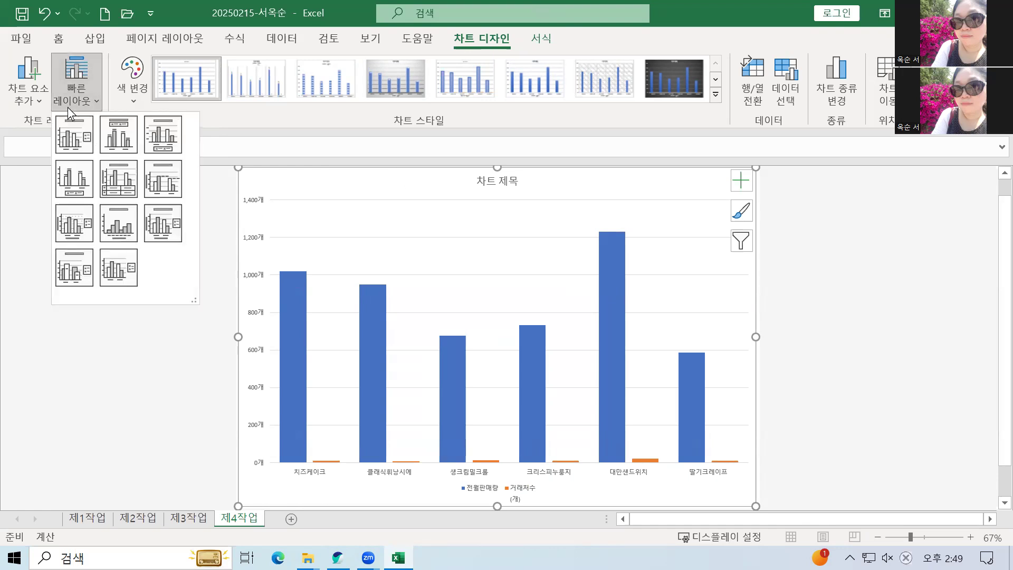
click(170, 144)
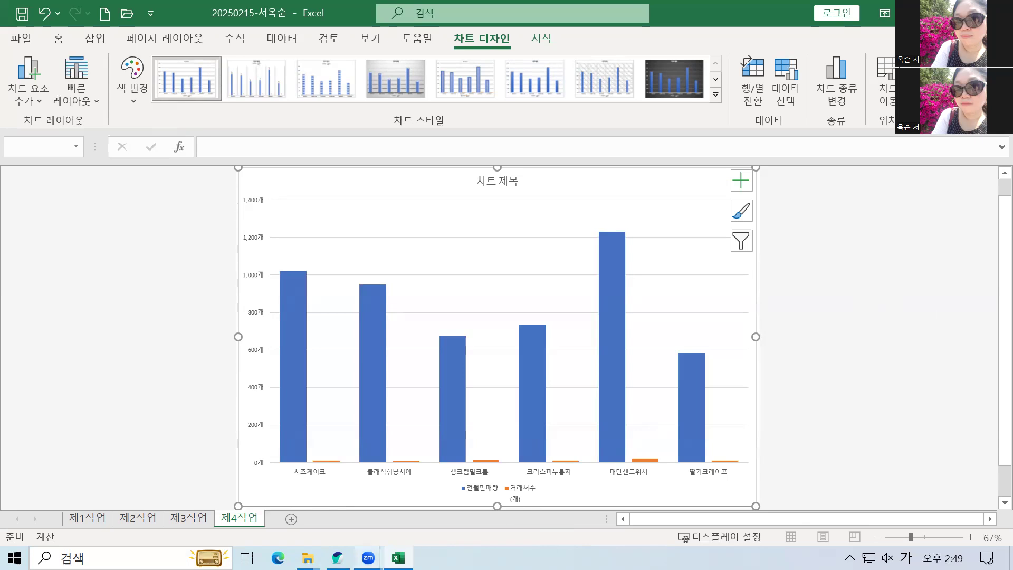
Switch to the exam PDF, review the chart font and texture fill requirements in condition (5), and return to Excel.
mouse_move(340, 558)
click(337, 498)
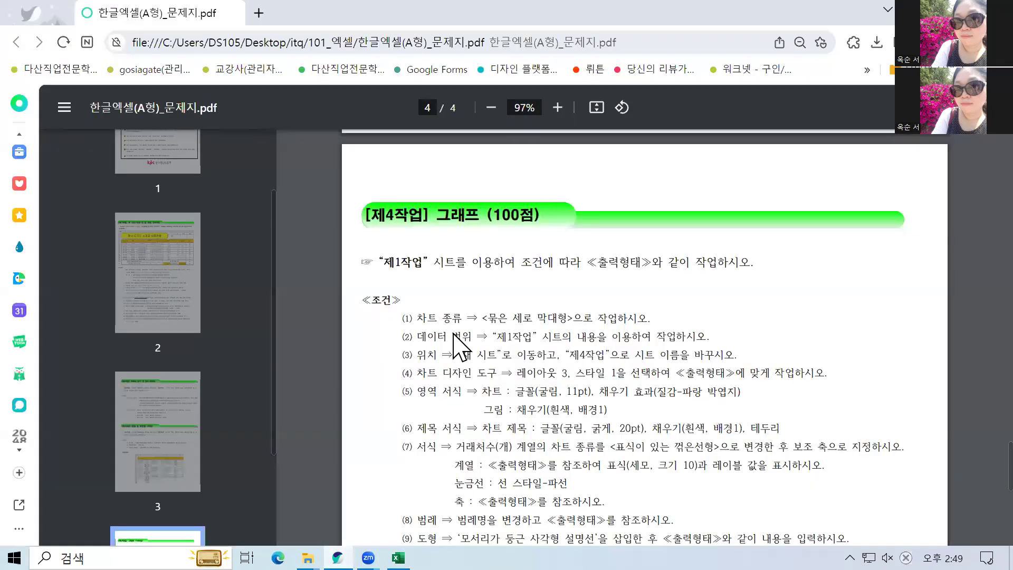
scroll(519, 303, down, 2)
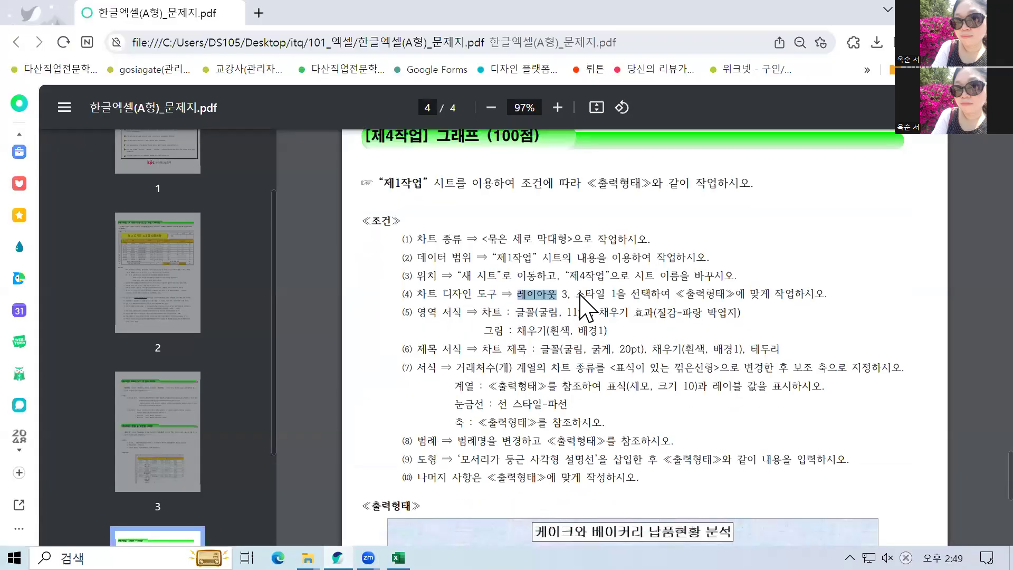
drag(405, 316, 479, 320)
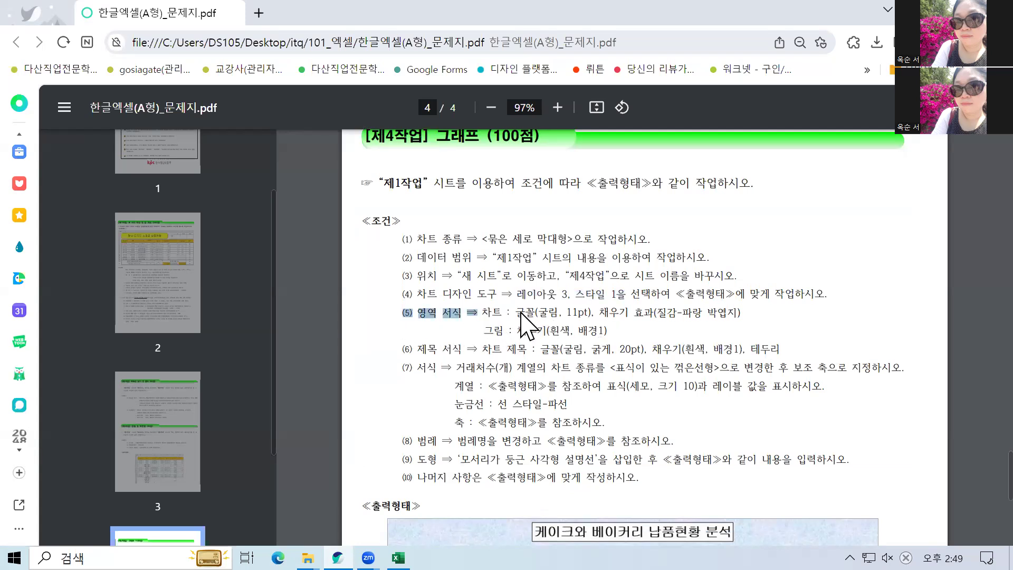
drag(575, 317, 733, 314)
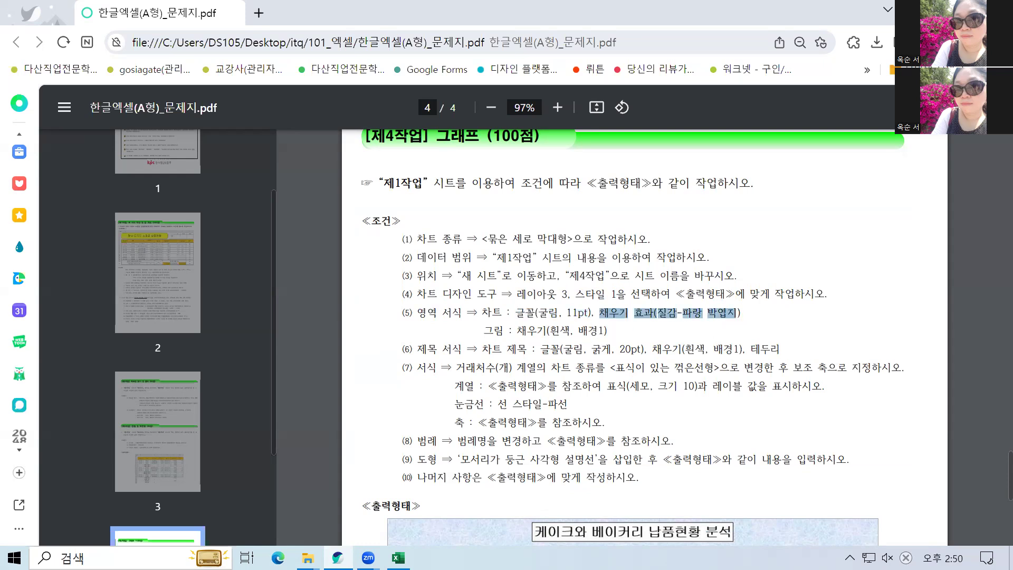
click(398, 558)
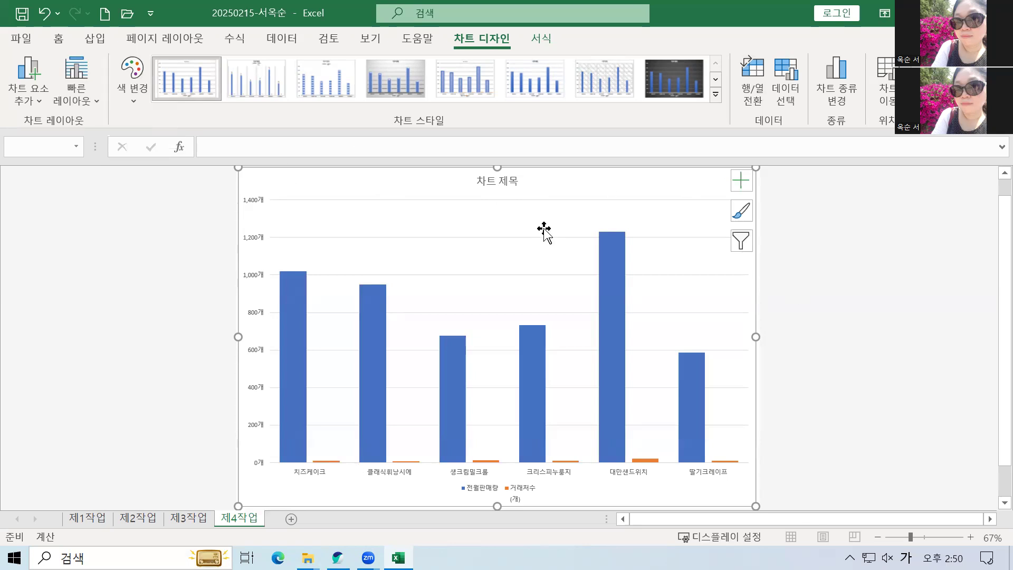
Set the font of the whole 제4작업 chart to 굴림 at 11 pt.
click(64, 42)
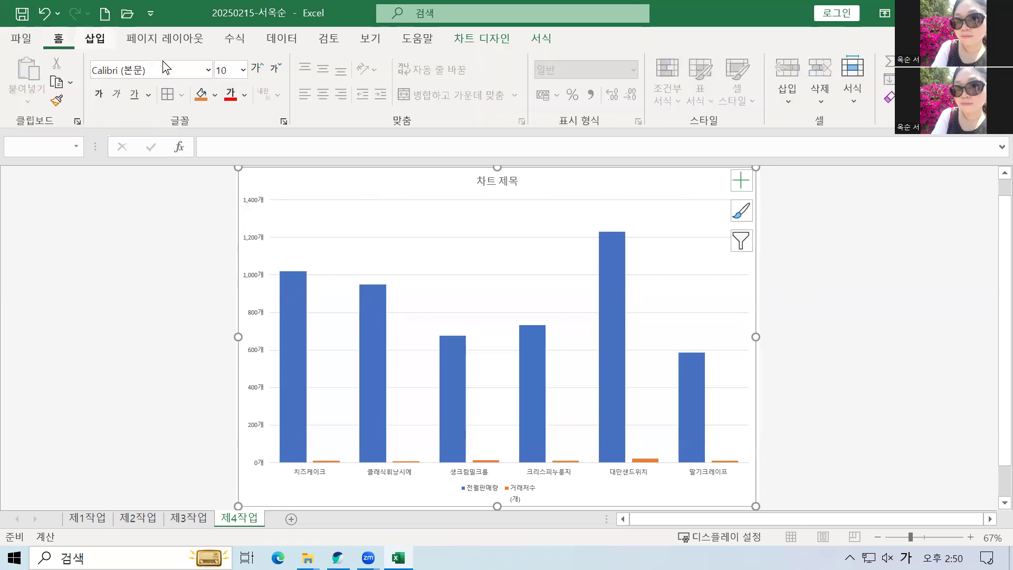
click(208, 70)
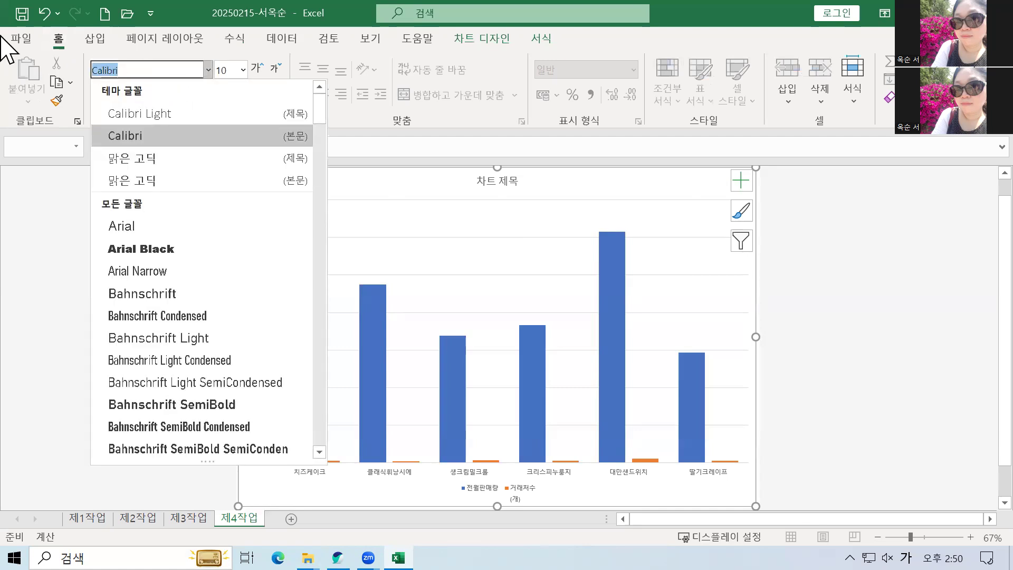
text(굴림)
key(Return)
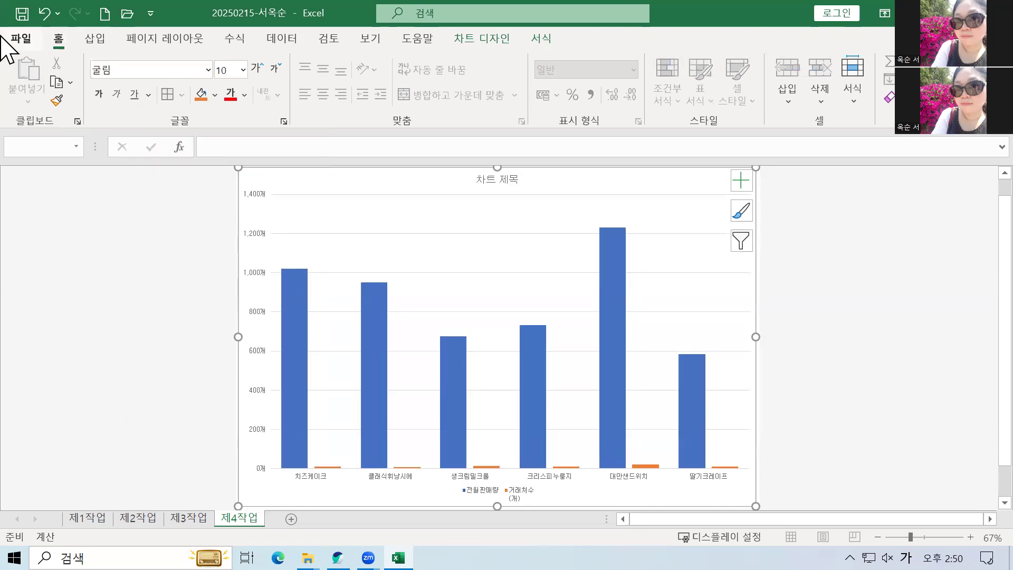
click(243, 70)
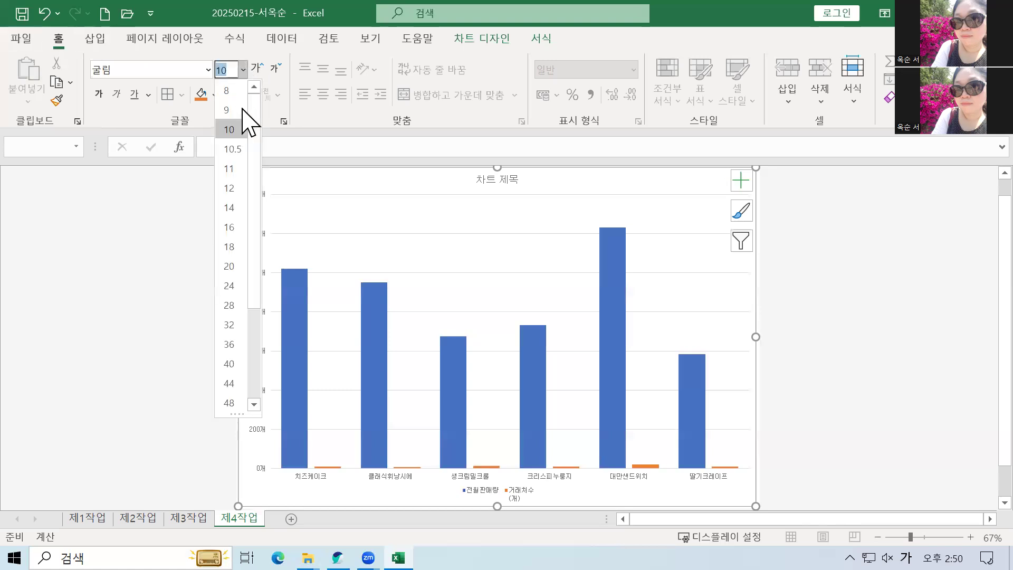
click(236, 169)
text(11)
key(Return)
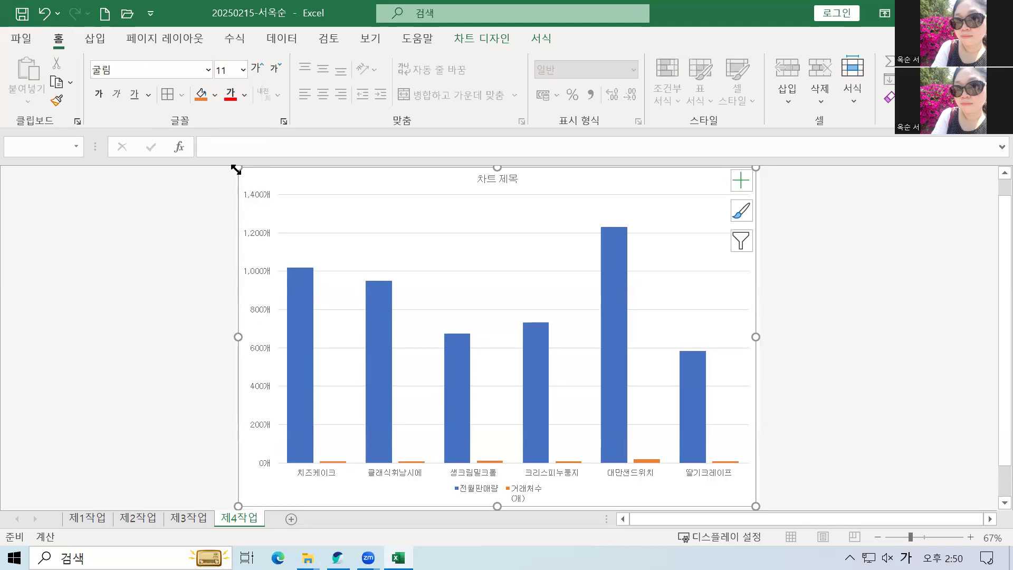
Change the chart's text color to black and deselect the chart.
click(244, 96)
click(242, 157)
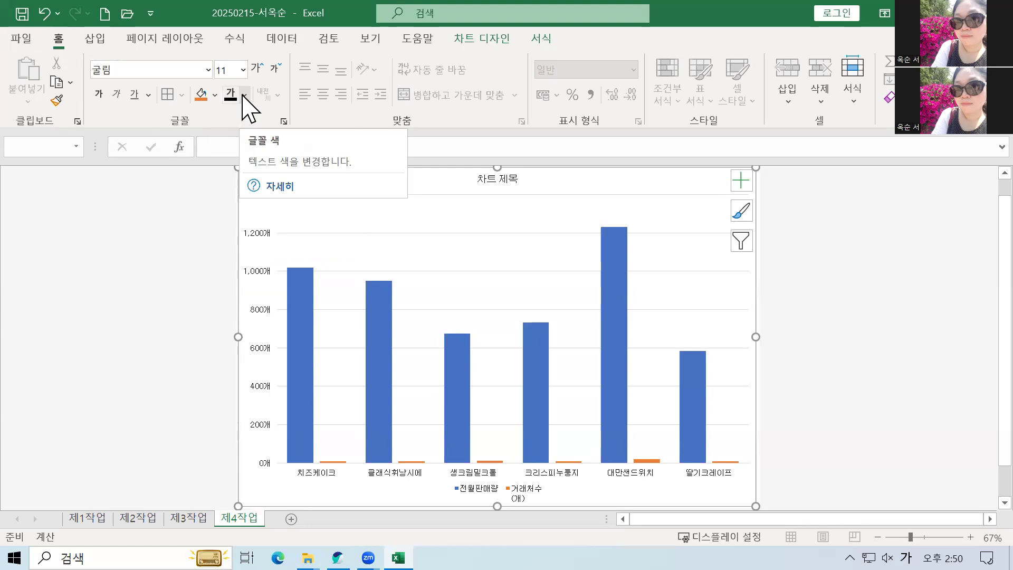
click(167, 244)
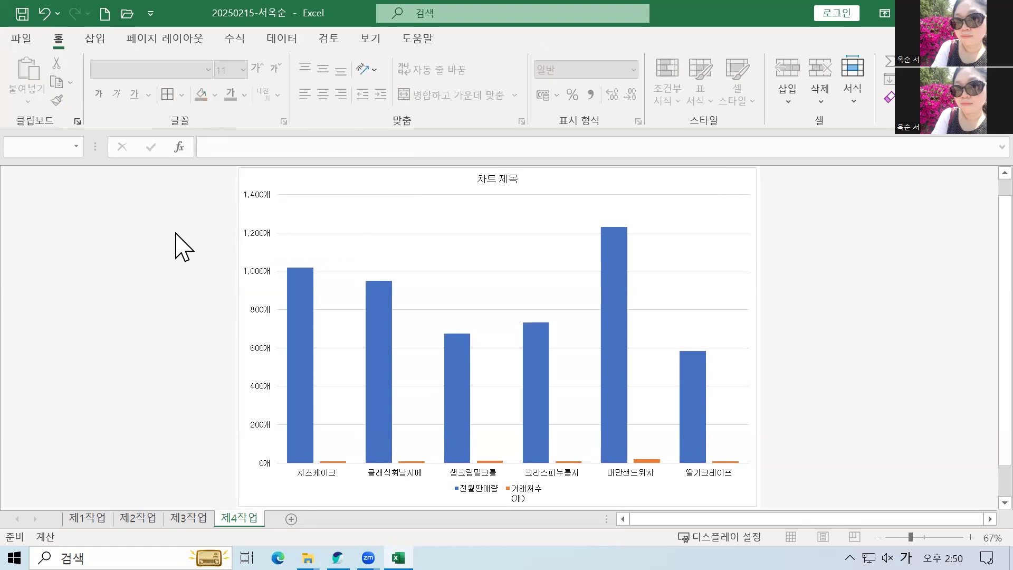
Fill the chart area (차트 영역) with the blue tissue paper texture (파랑 박엽지).
click(340, 182)
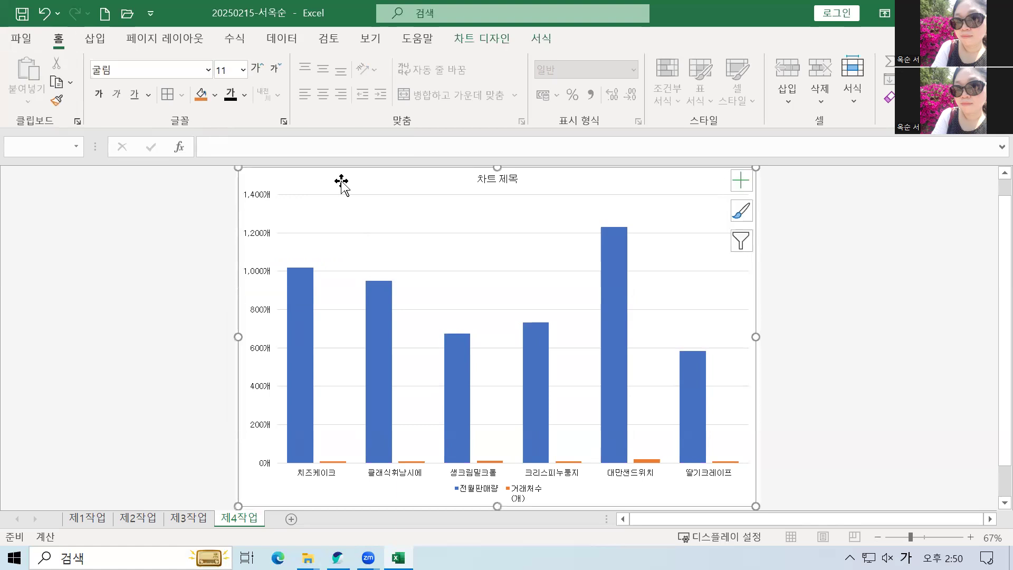
right_click(403, 180)
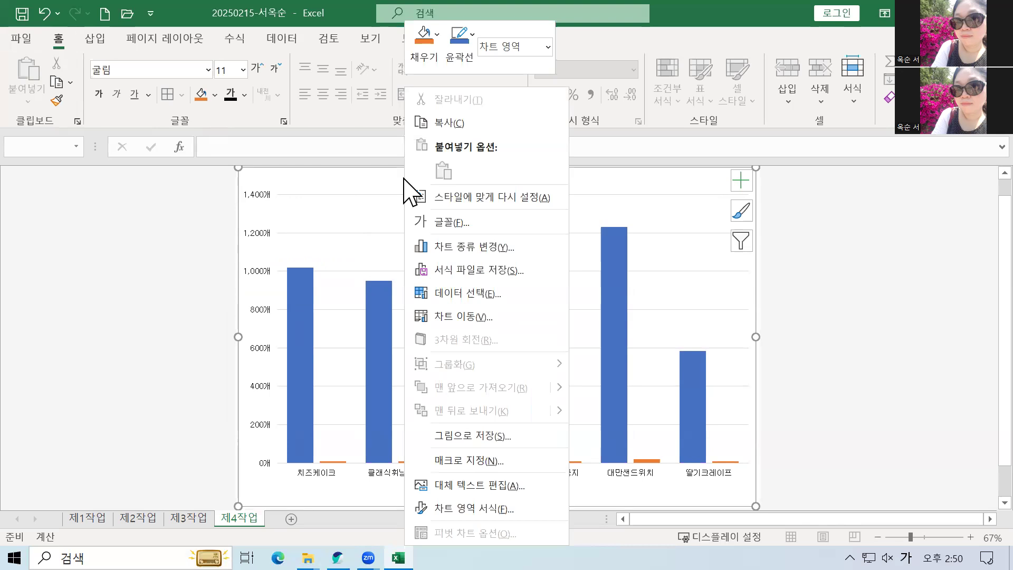
click(438, 34)
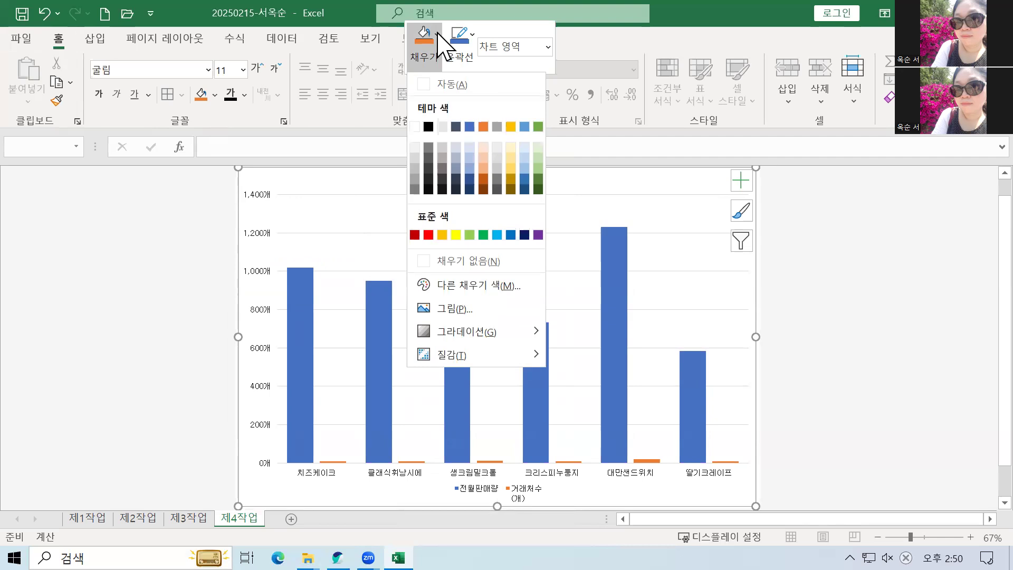
mouse_move(444, 350)
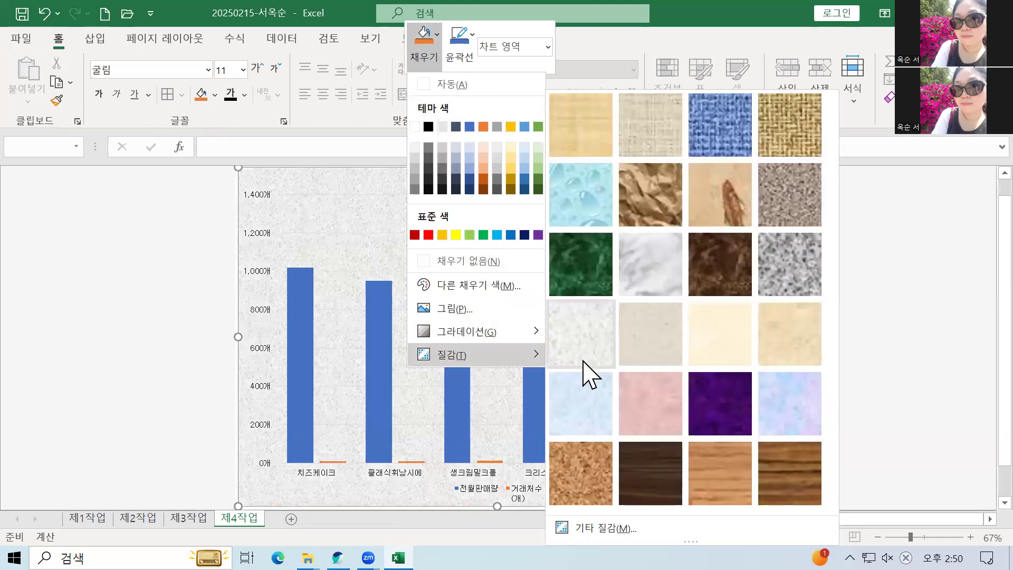
click(588, 416)
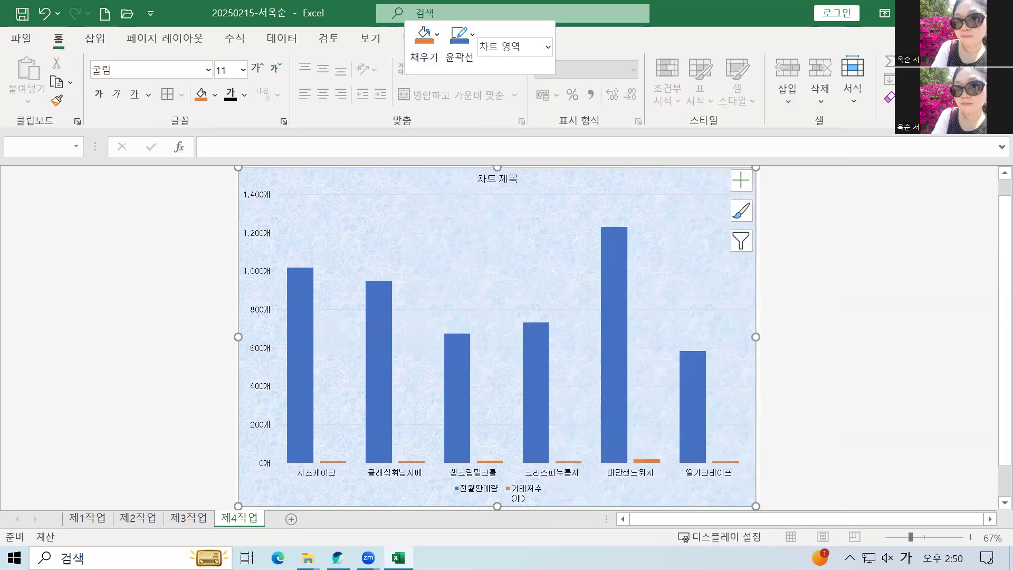
Check the plot area (그림) fill requirement in the exam PDF and return to the Excel chart.
click(338, 557)
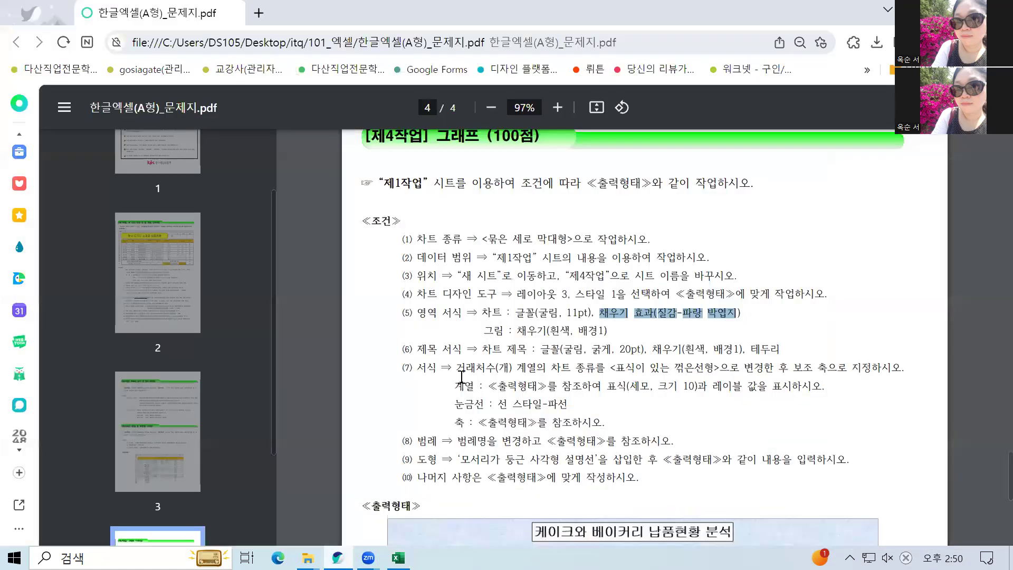
click(480, 333)
drag(620, 337, 619, 341)
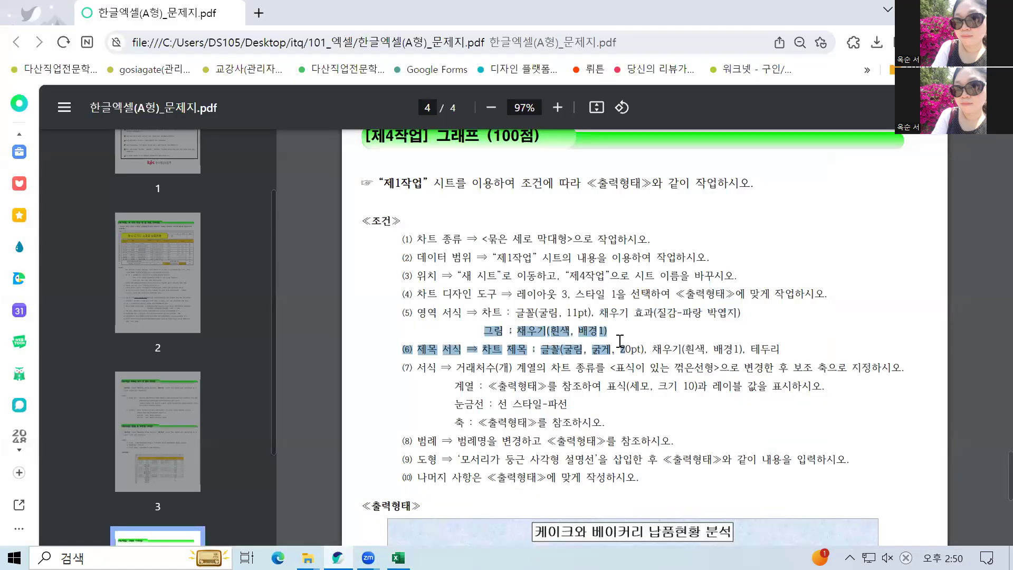
click(617, 331)
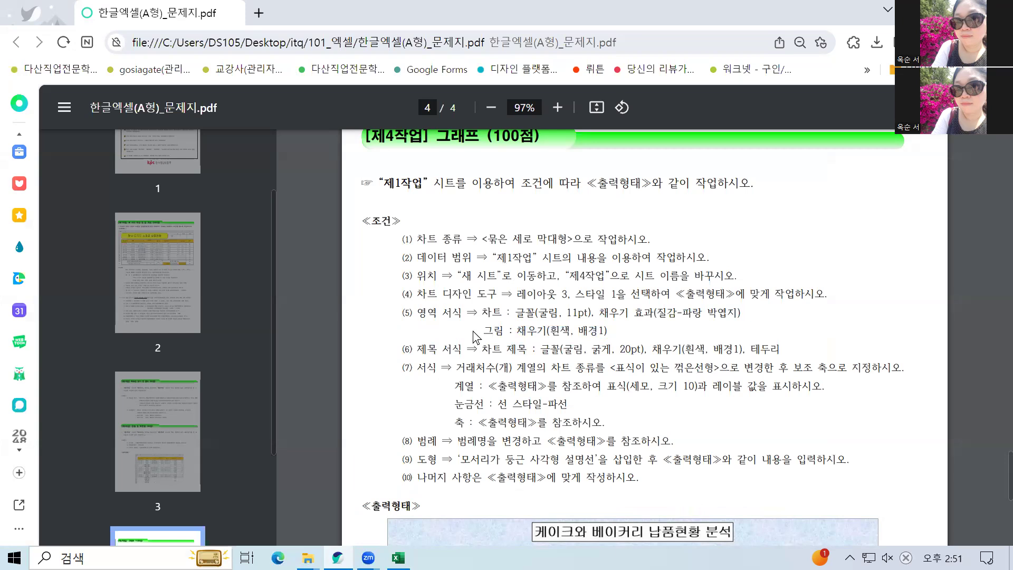
drag(483, 335, 638, 335)
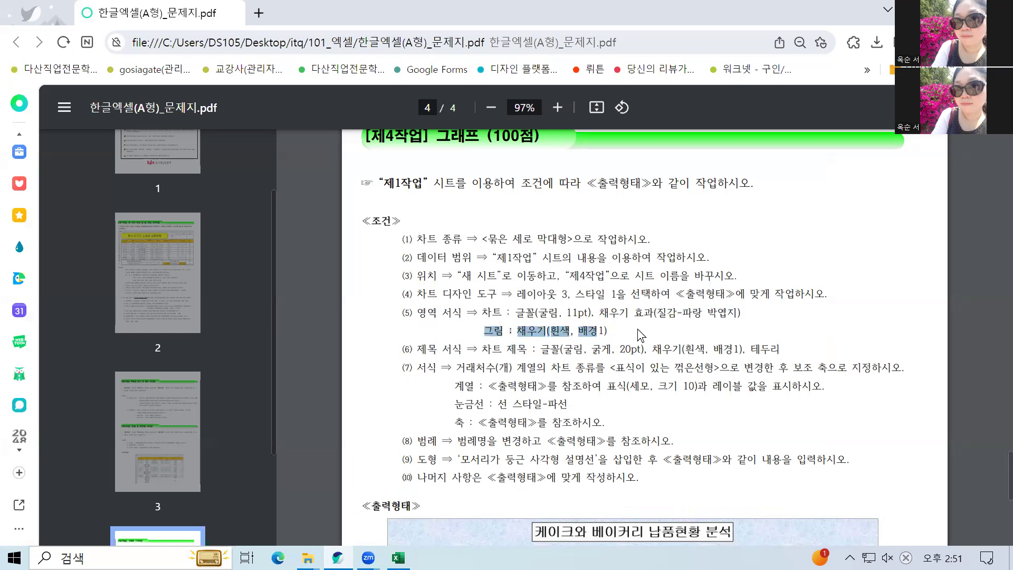
key(alt+Tab)
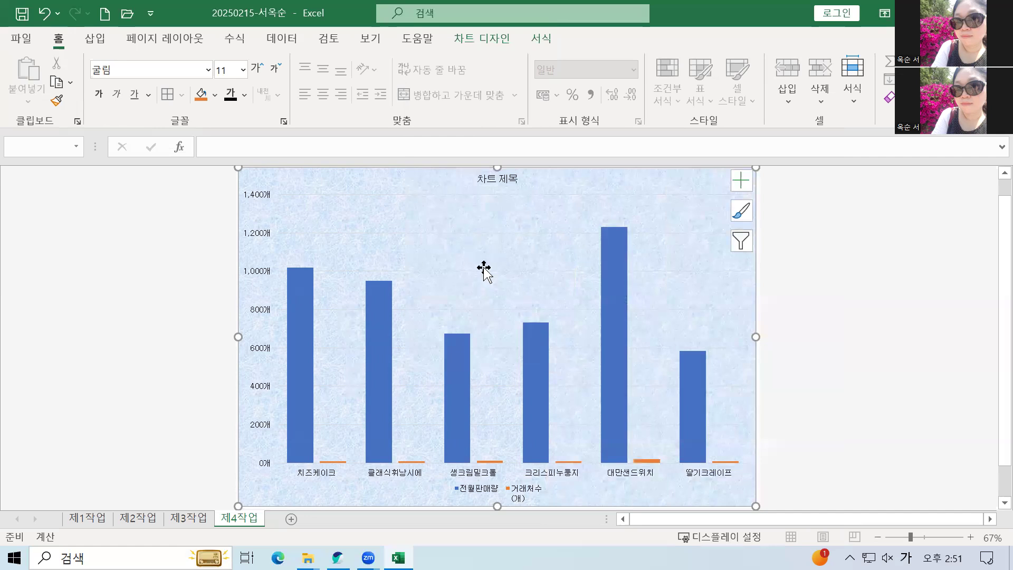
Fill the chart's plot area (그림 영역) with white, background 1 (흰색, 배경1) and deselect the chart.
click(441, 255)
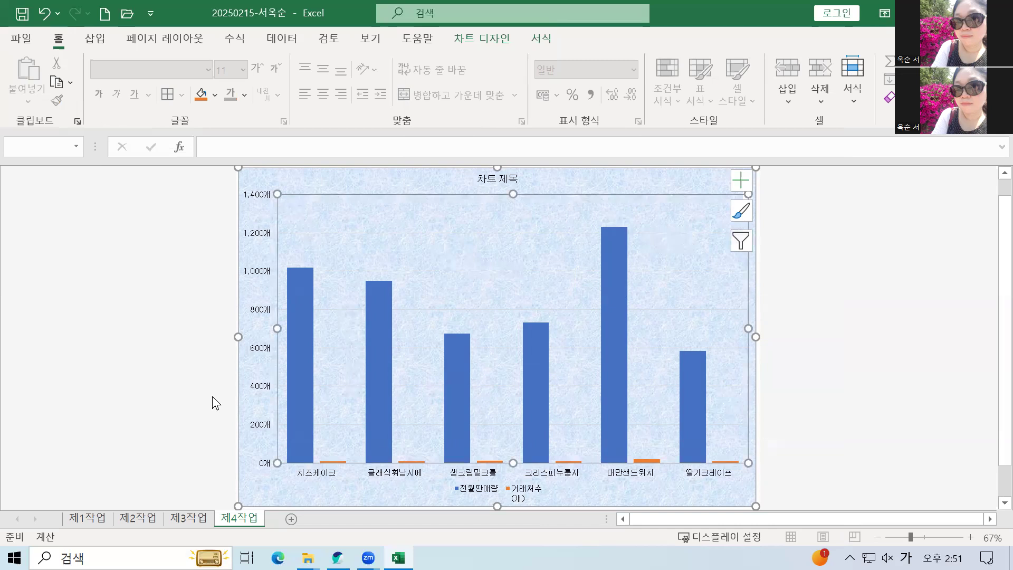
right_click(378, 213)
click(411, 167)
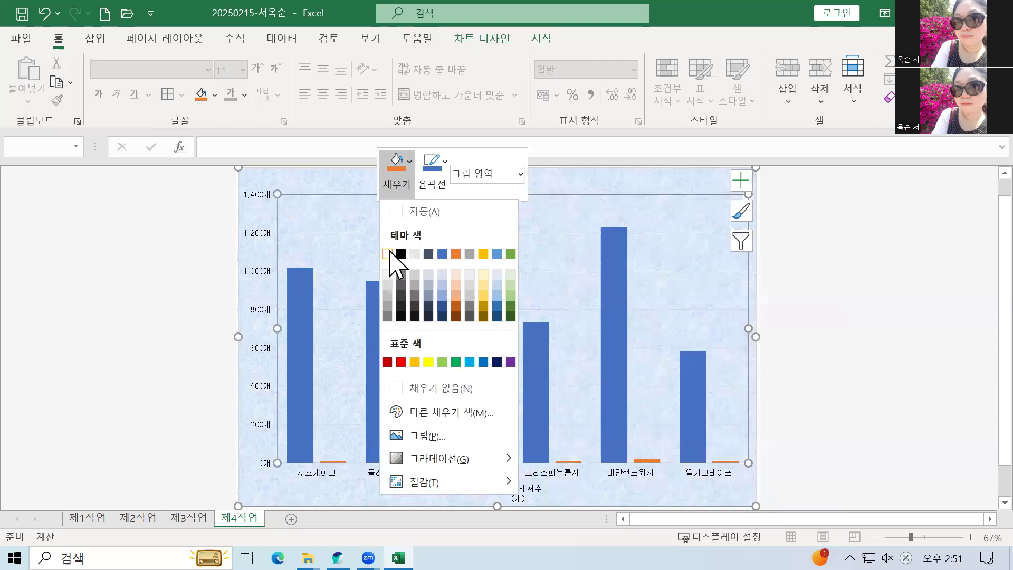
click(387, 255)
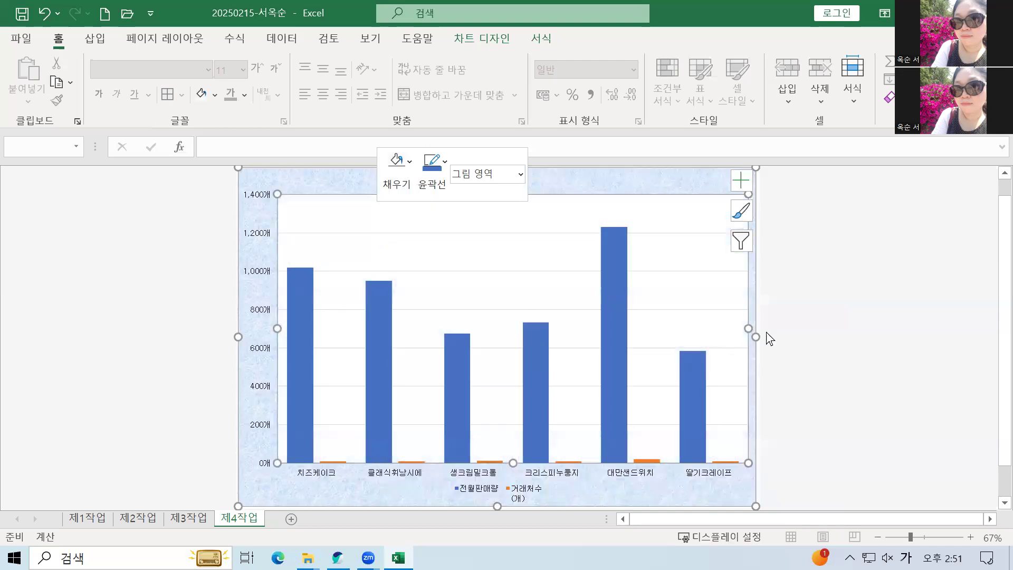
click(795, 238)
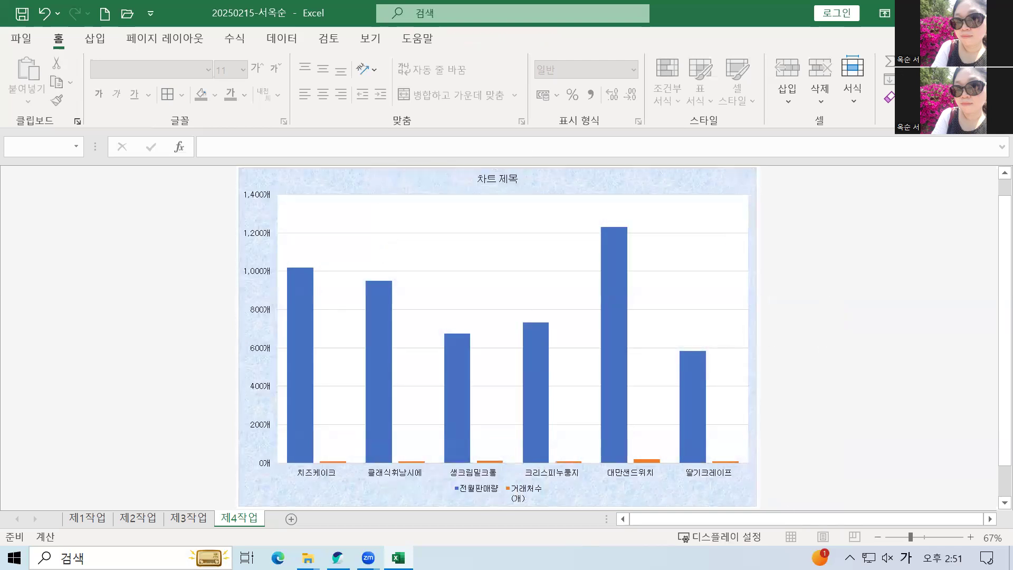